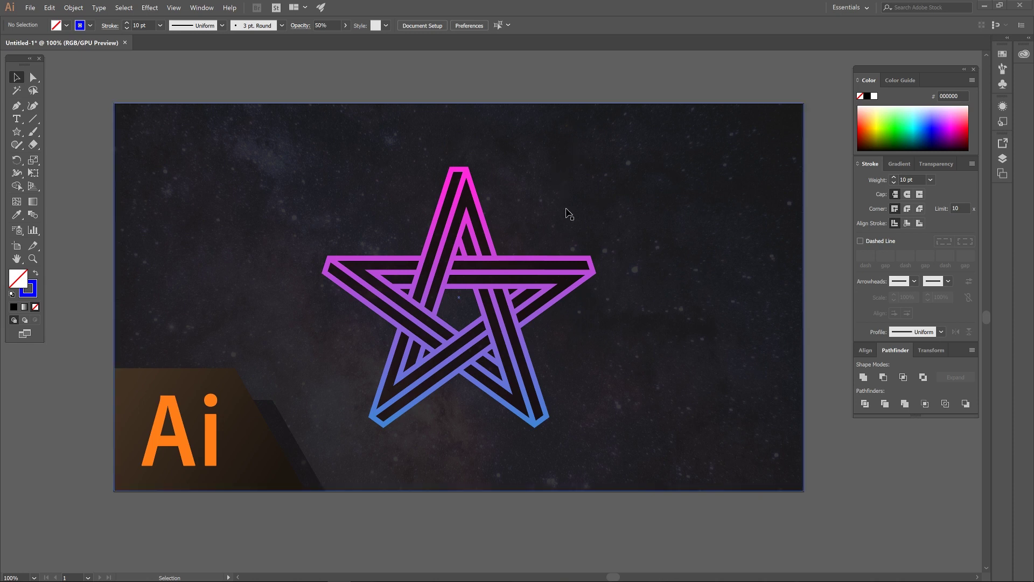
- Create a new 1280 × 1280 px document in RGB color mode
click(30, 10)
click(39, 19)
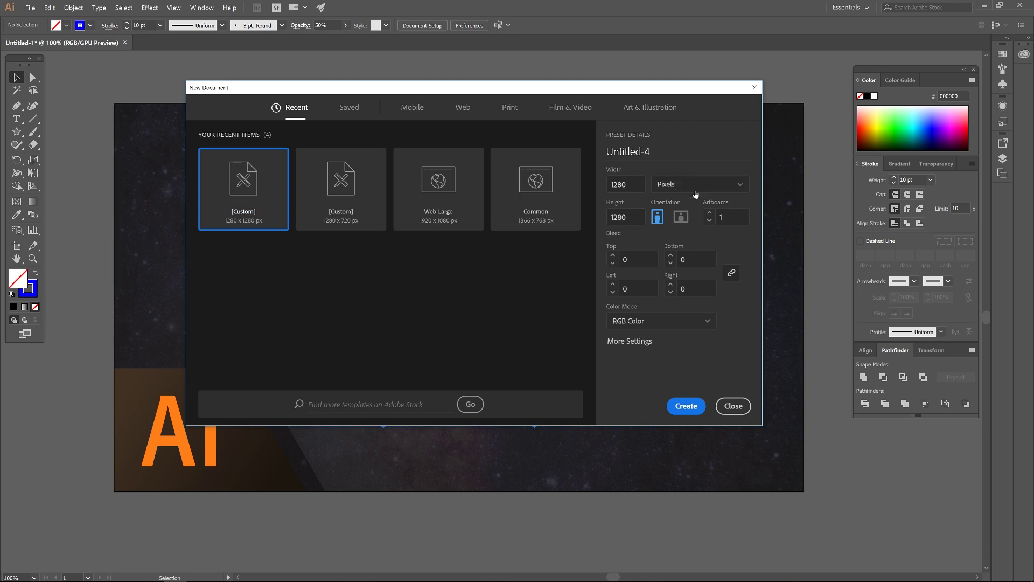
click(680, 405)
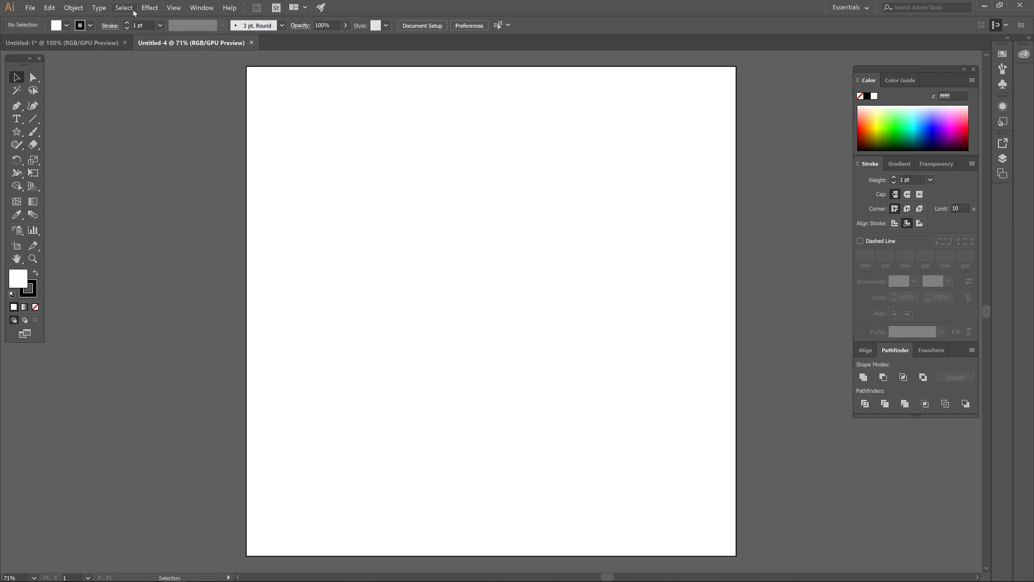
- Turn off Smart Guides and Snap to Pixel, keeping only Snap to Point enabled
click(164, 8)
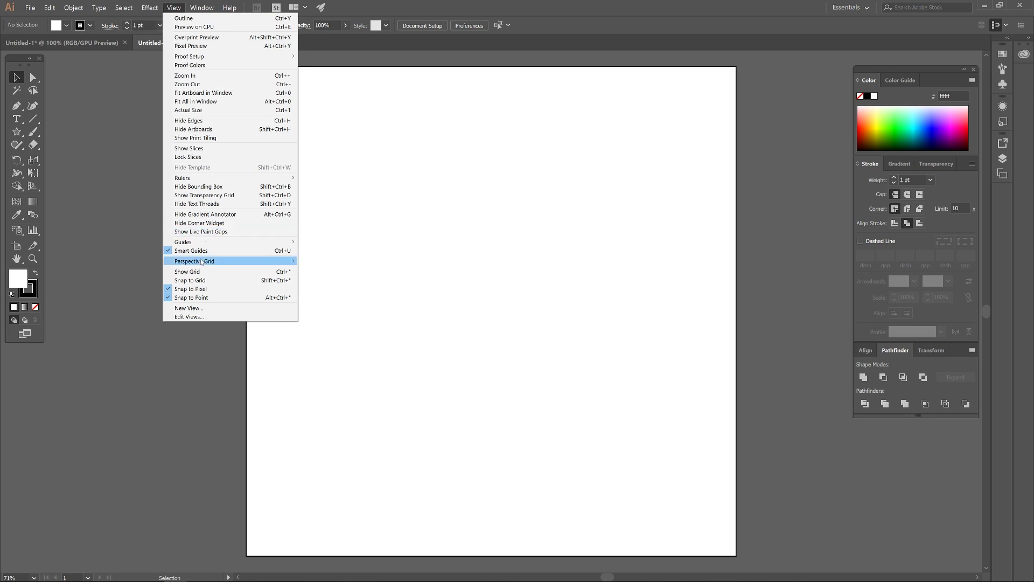
click(201, 252)
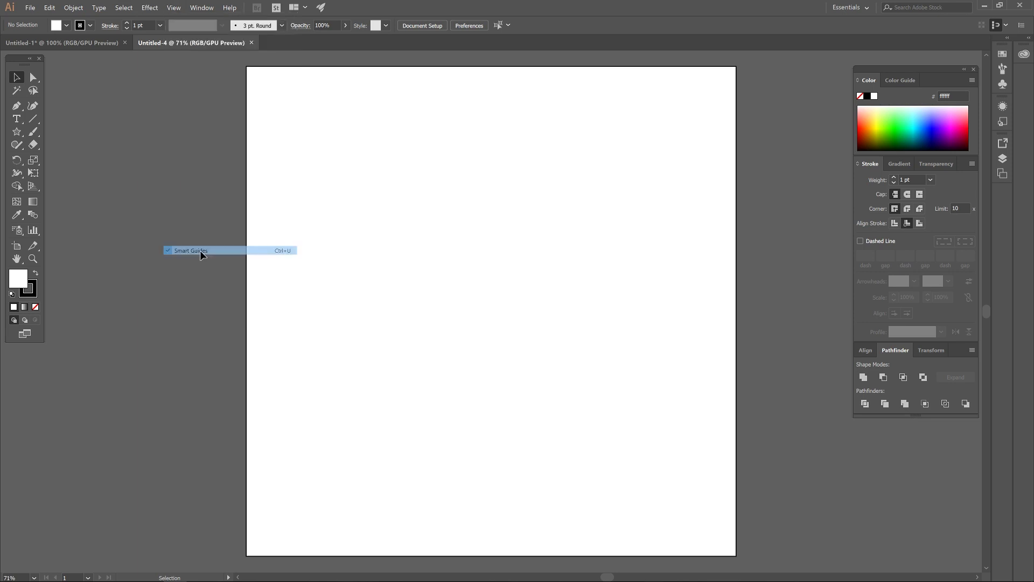
click(174, 8)
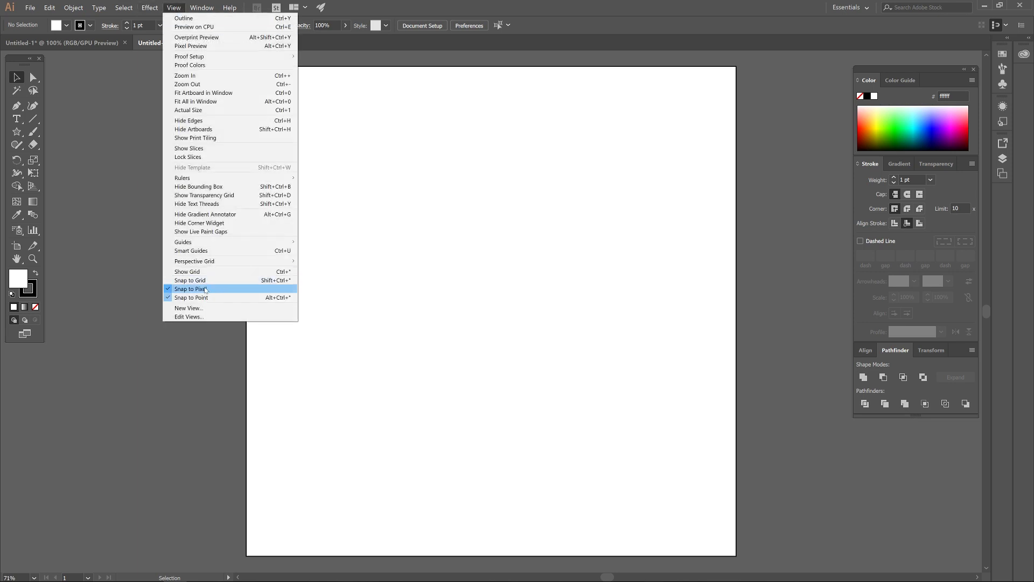
click(201, 290)
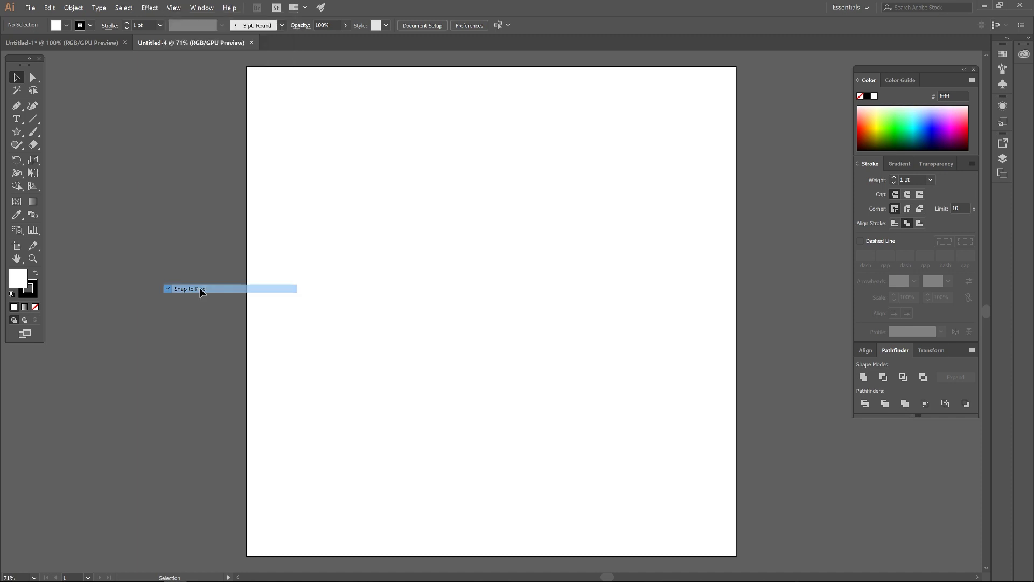
click(173, 8)
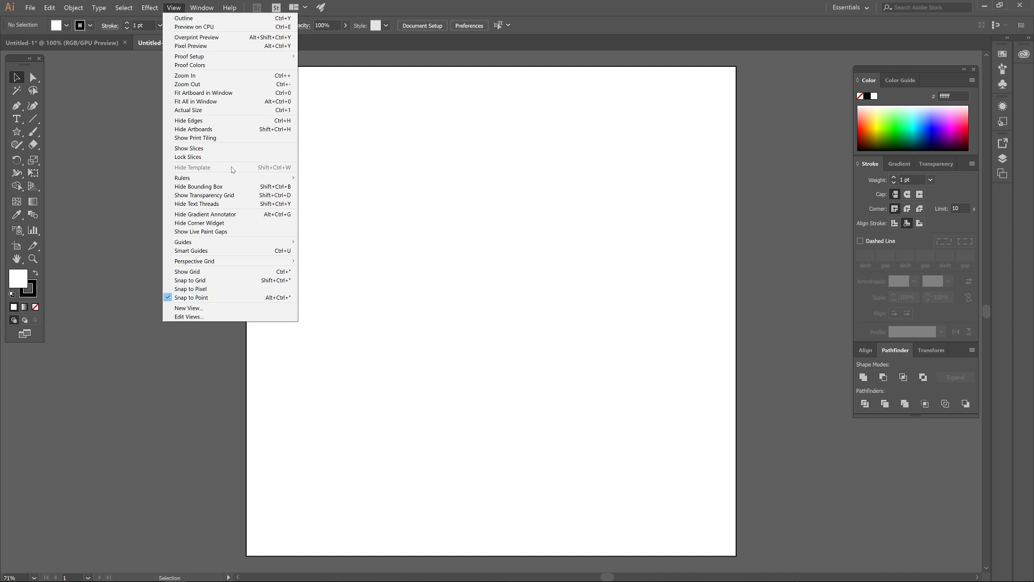
click(382, 9)
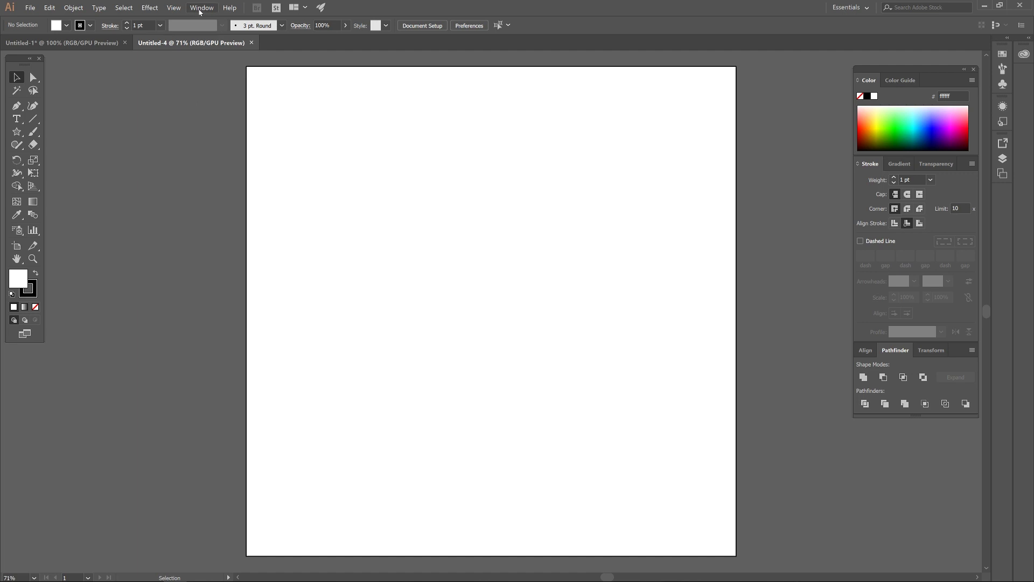
click(200, 8)
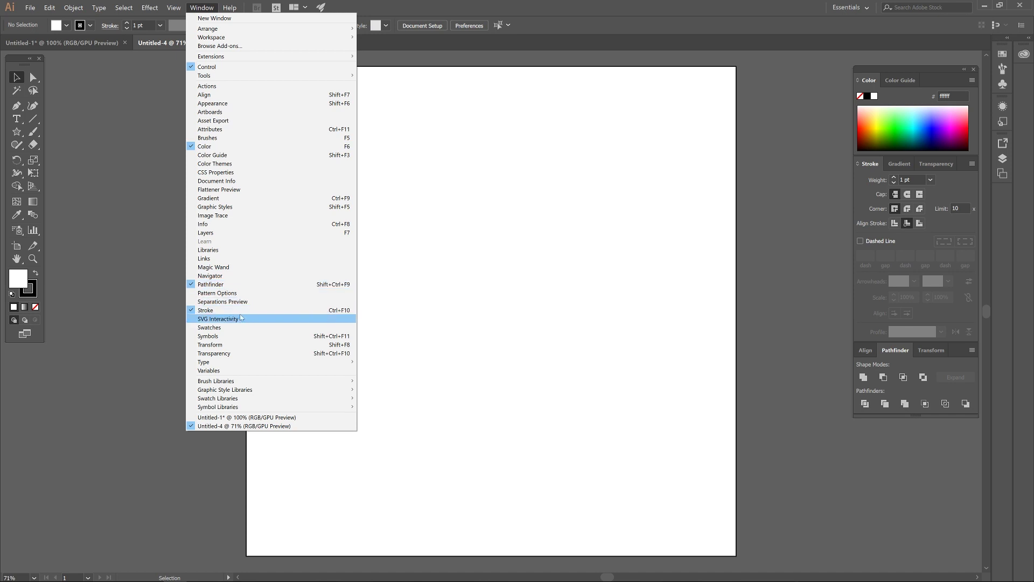
click(202, 8)
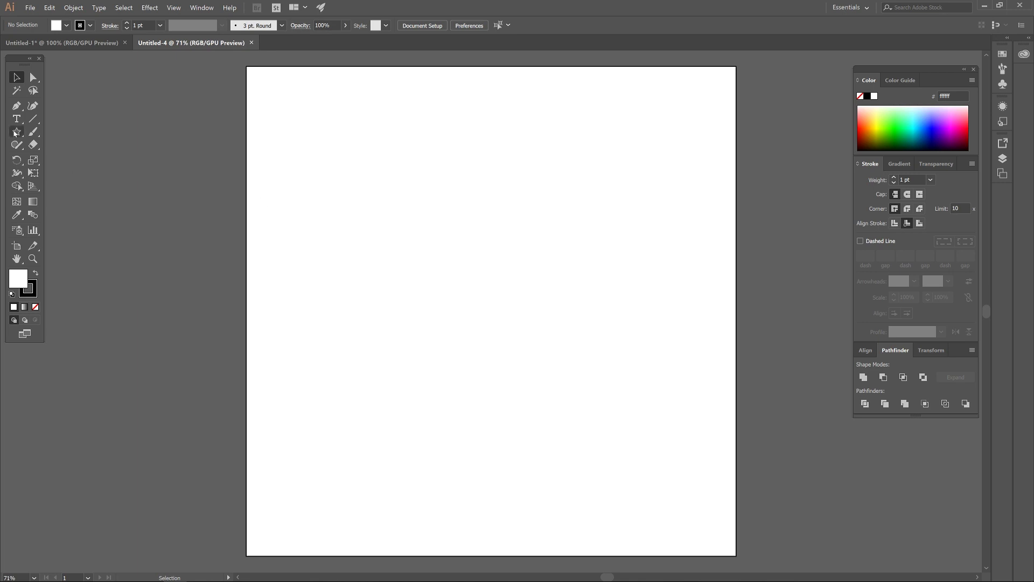
- Draw an upright five-pointed star about 406 px wide near the artboard's center and swap its fill and stroke to make the fill black
drag(15, 135, 62, 183)
drag(469, 336, 481, 256)
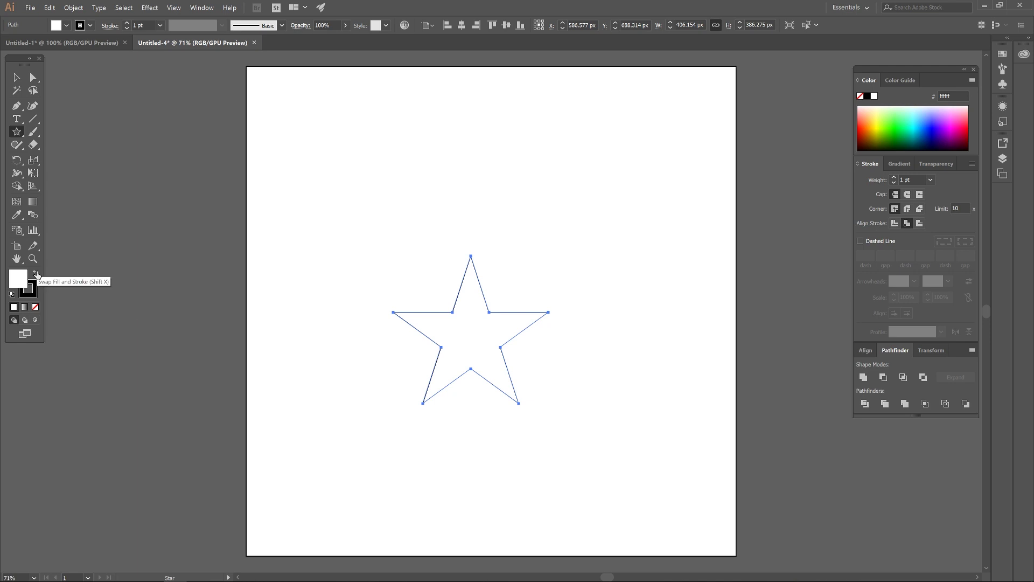
click(36, 274)
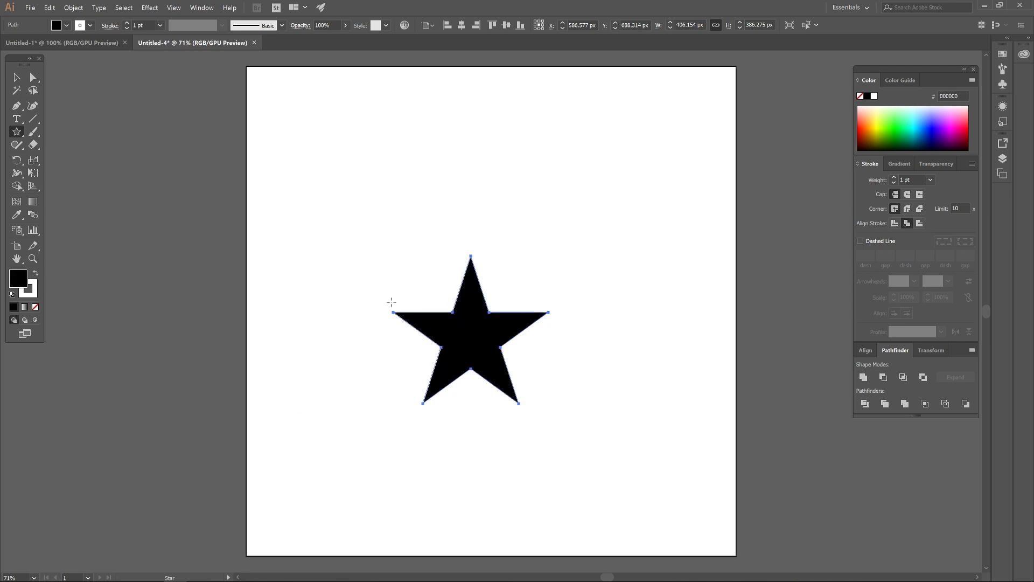
- Move the star up into the upper middle of the artboard and lower its opacity to 49%
click(18, 78)
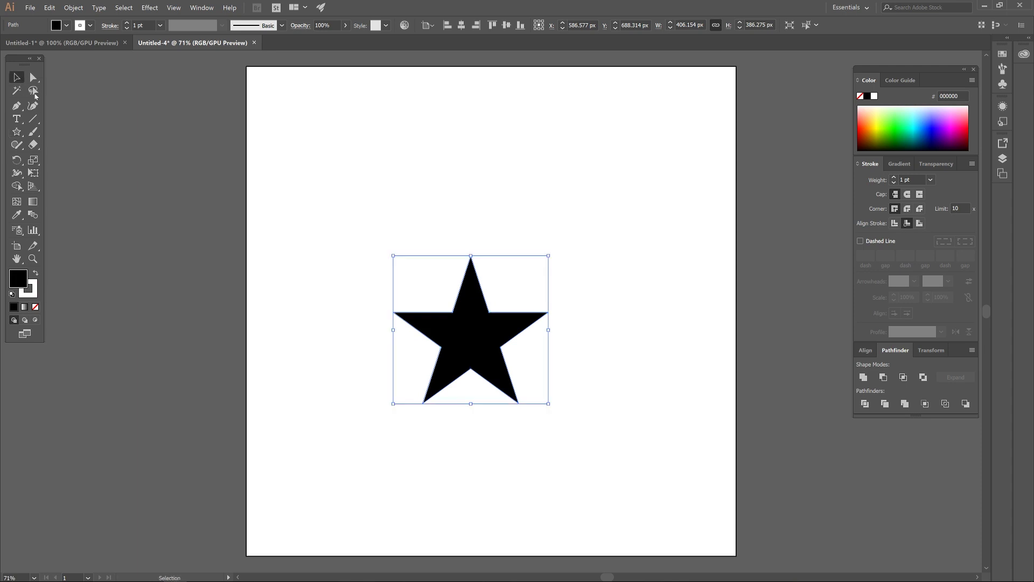
drag(487, 342, 481, 257)
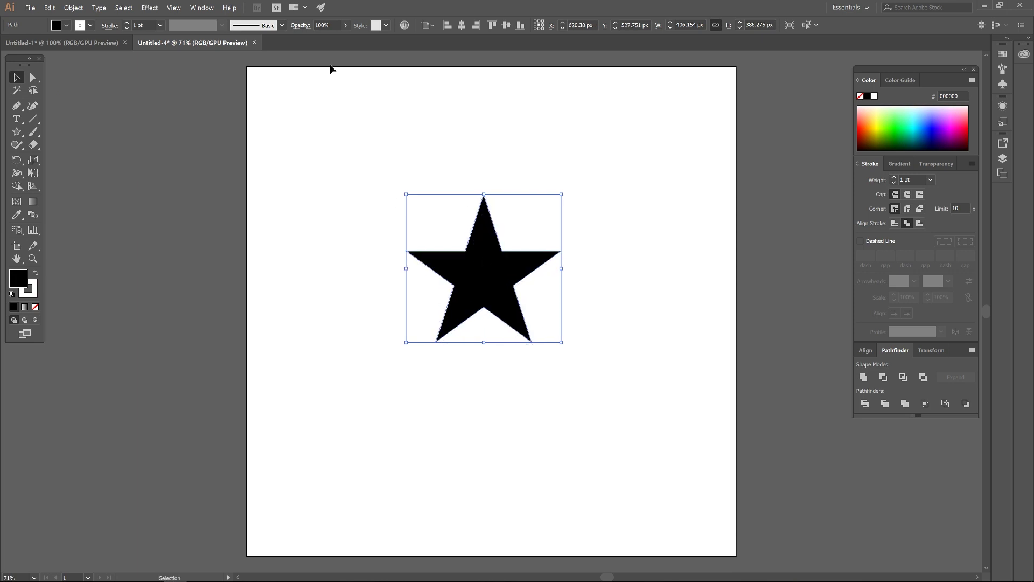
click(345, 25)
drag(346, 38, 323, 41)
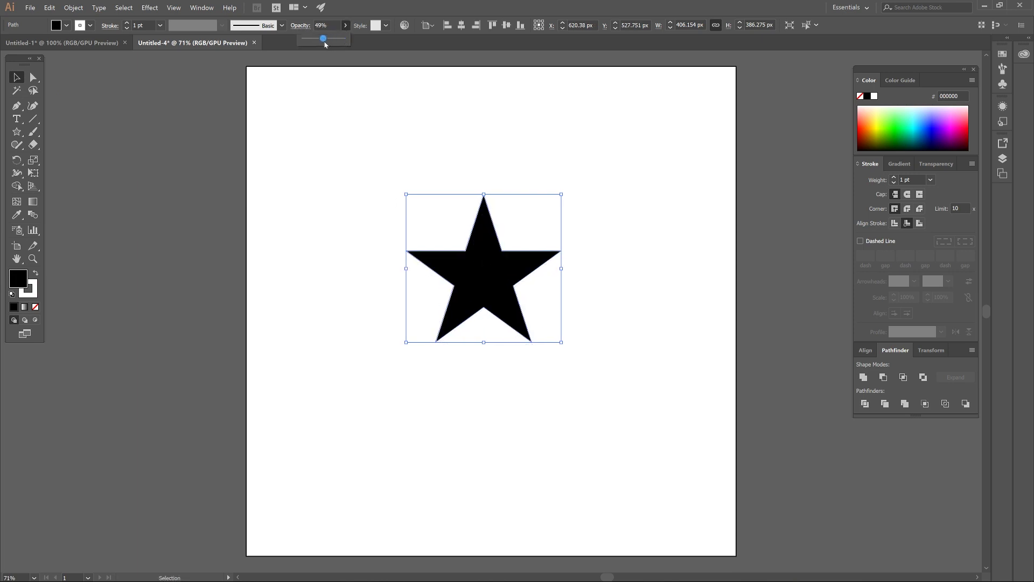
mouse_move(501, 264)
mouse_down()
mouse_move(512, 269)
mouse_move(495, 275)
mouse_up()
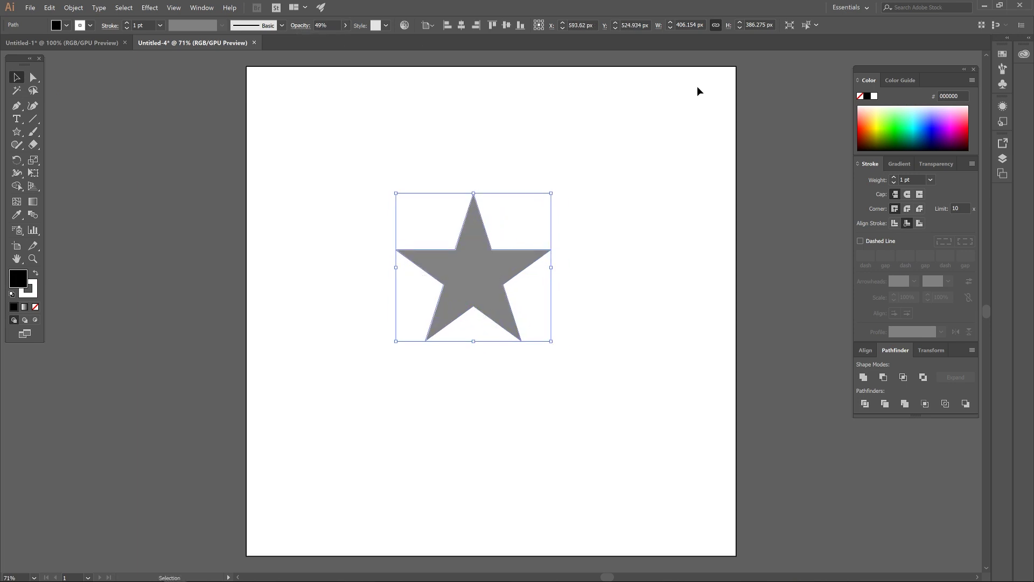
- Scale the star proportionally to a width of 500 px
click(717, 27)
click(686, 25)
text(500)
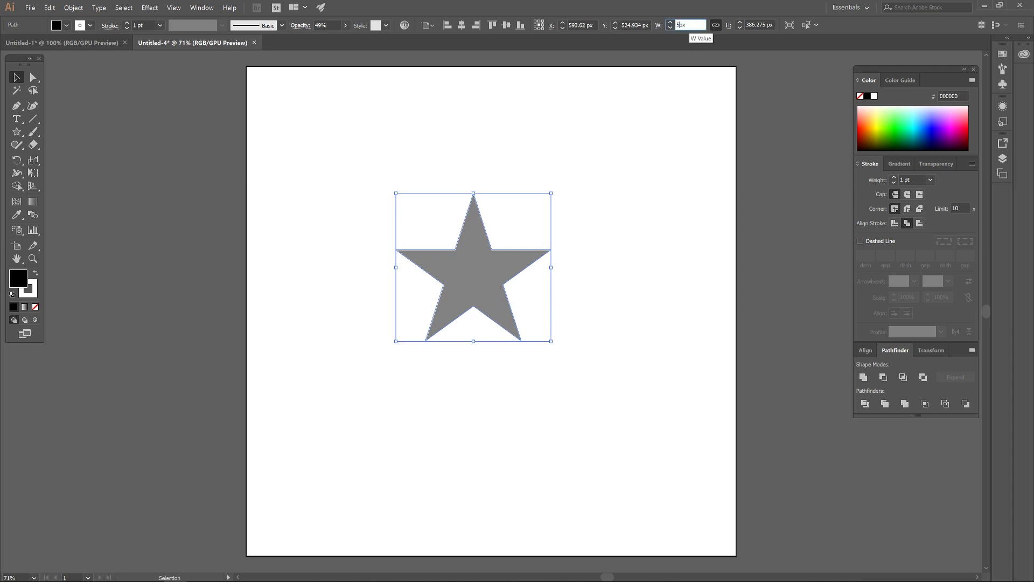
key(Return)
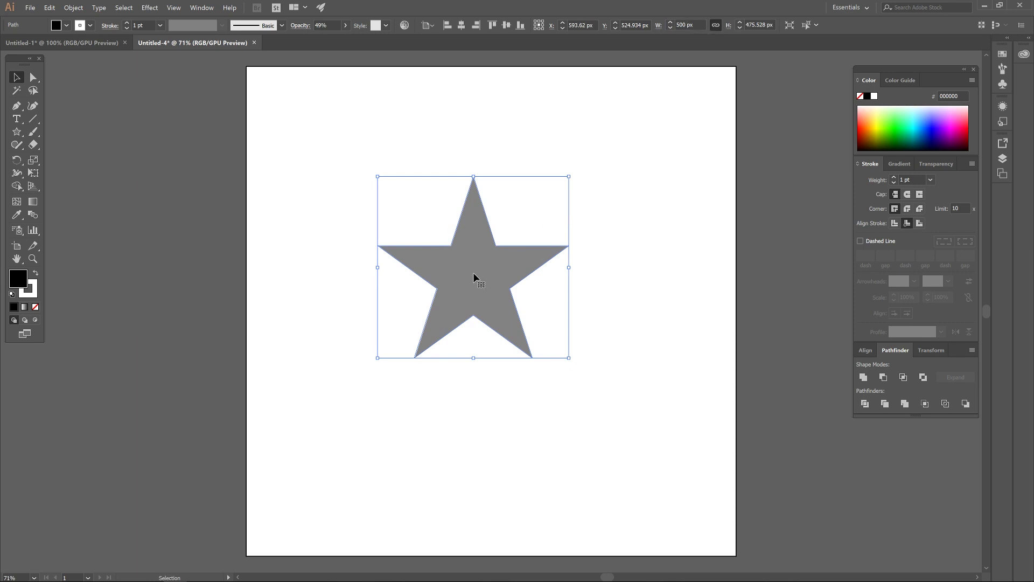
- Give the star a red 30 pt stroke with bevel joins, aligned to the center of the path
click(90, 25)
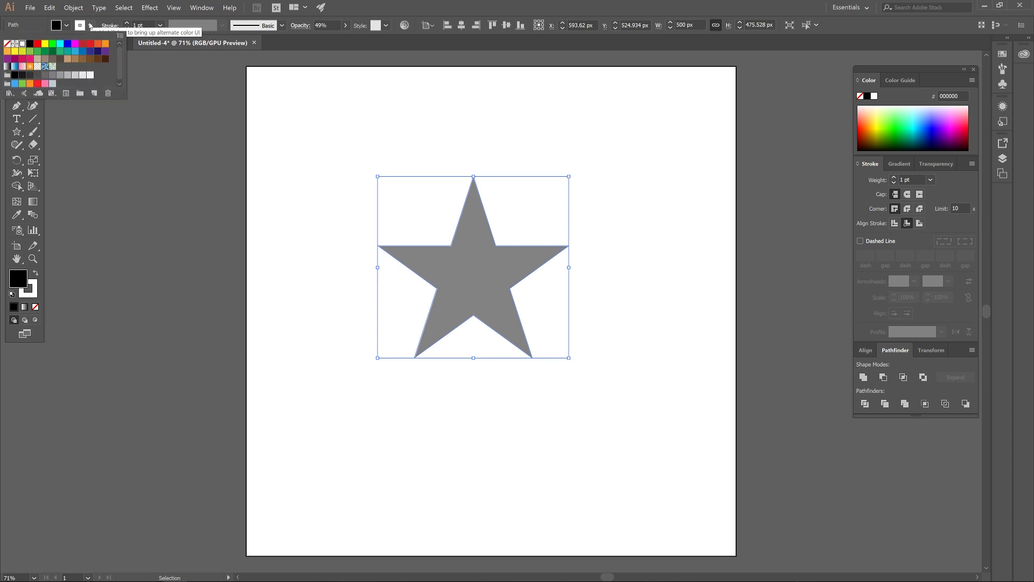
click(37, 44)
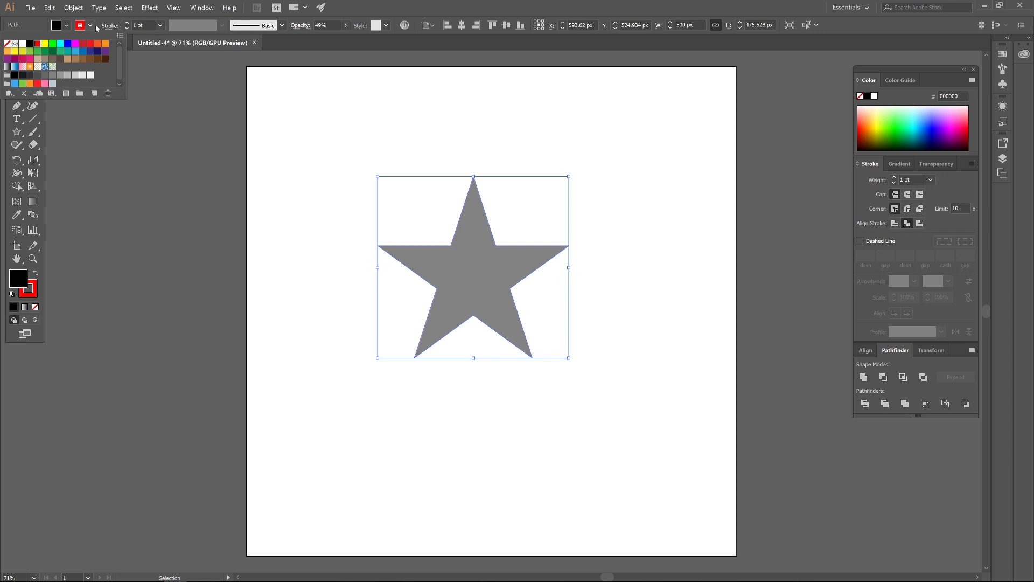
click(144, 26)
click(147, 25)
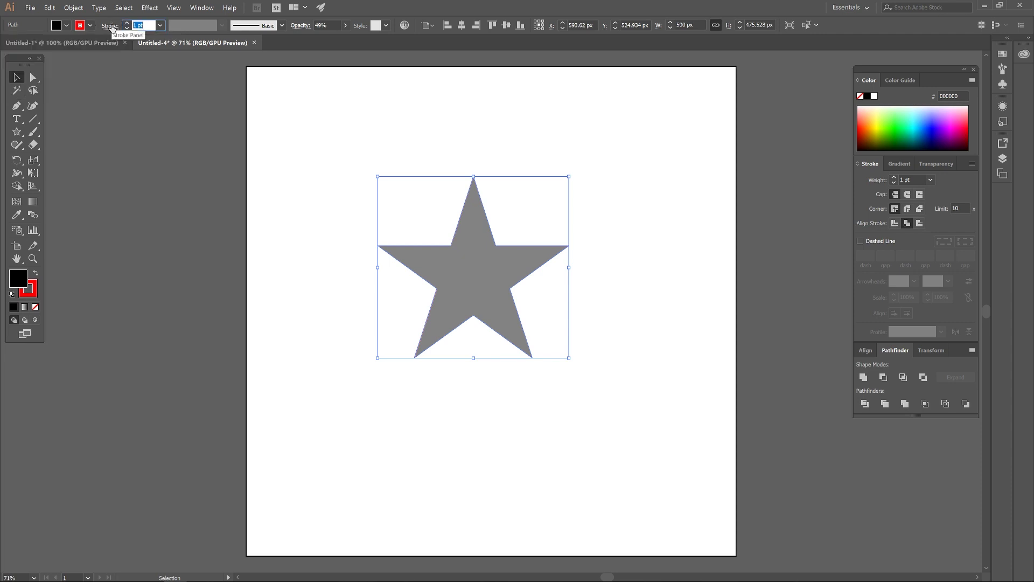
text(30)
key(Return)
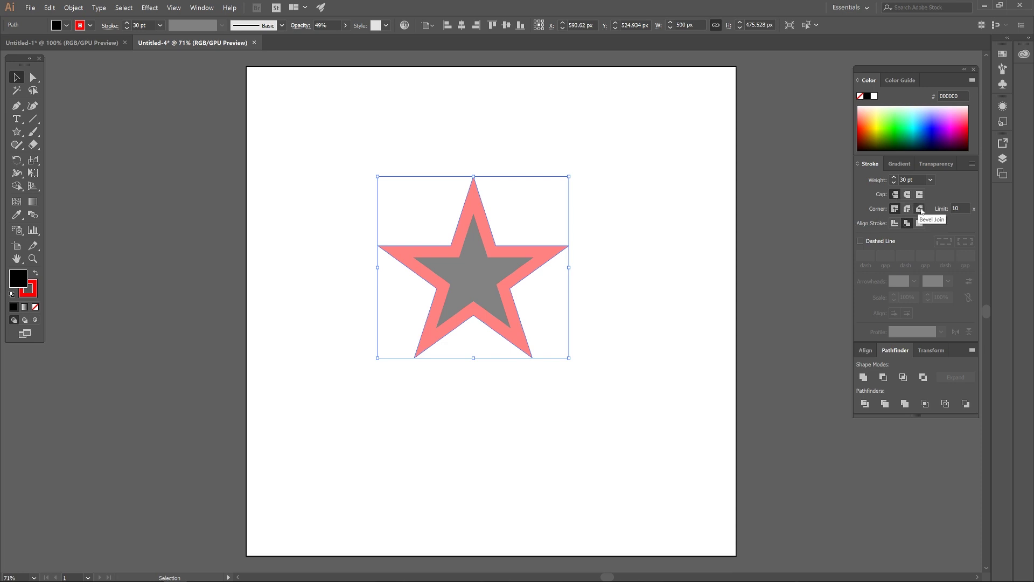
click(920, 210)
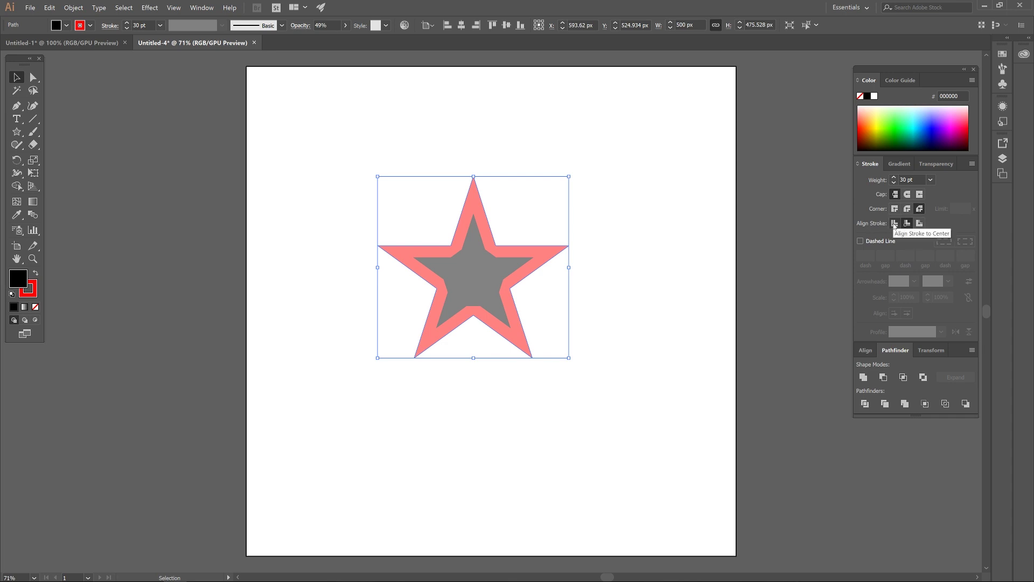
click(895, 224)
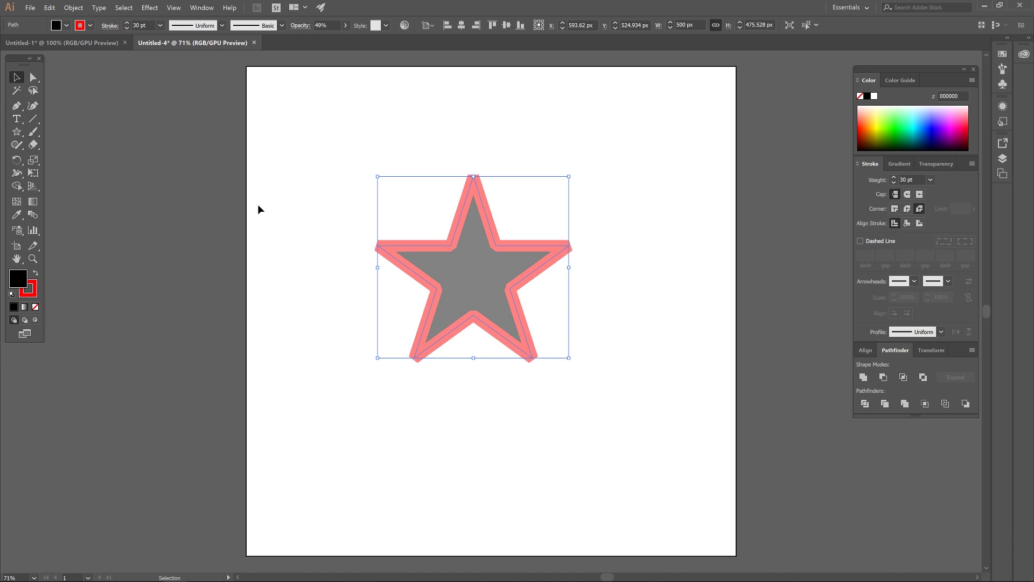
- Outline the star's stroke and merge all its regions into one shape with the Shape Builder tool
click(74, 8)
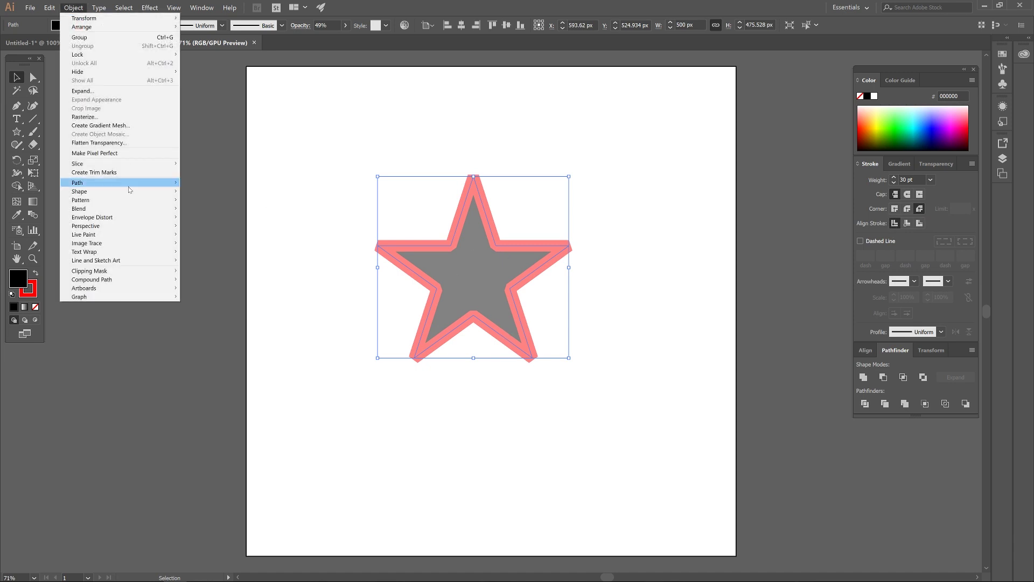
mouse_move(132, 183)
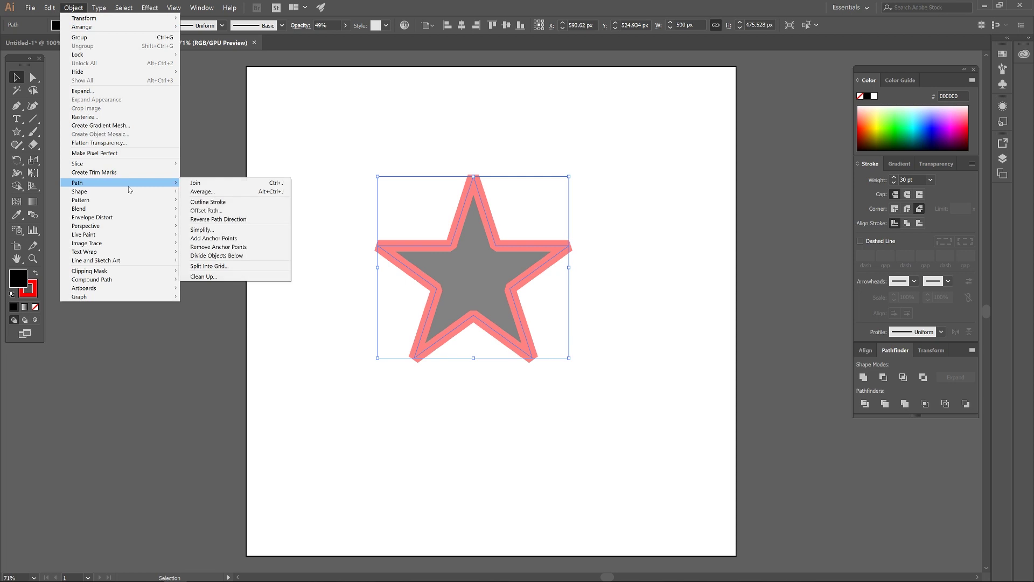
click(222, 203)
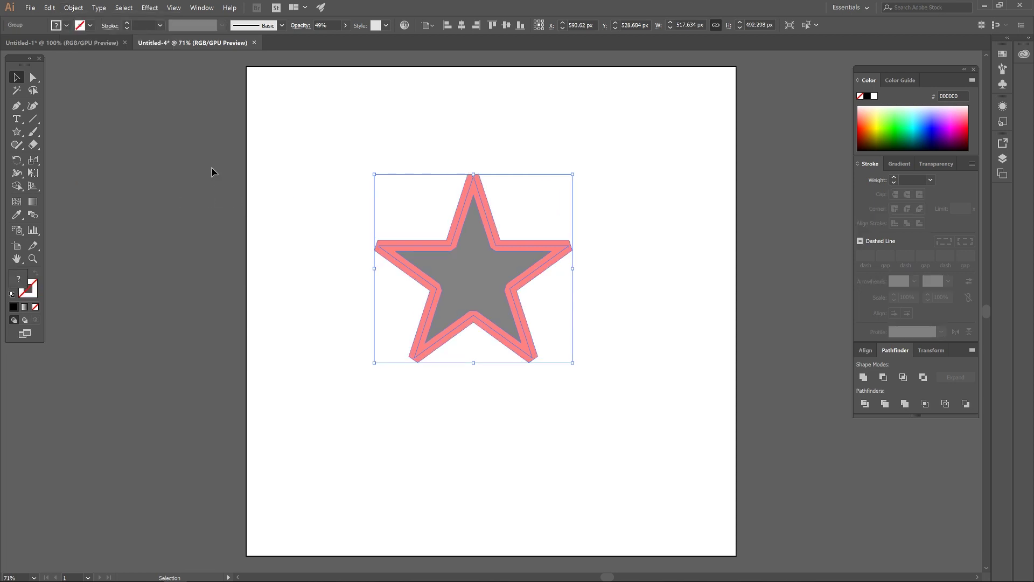
click(17, 187)
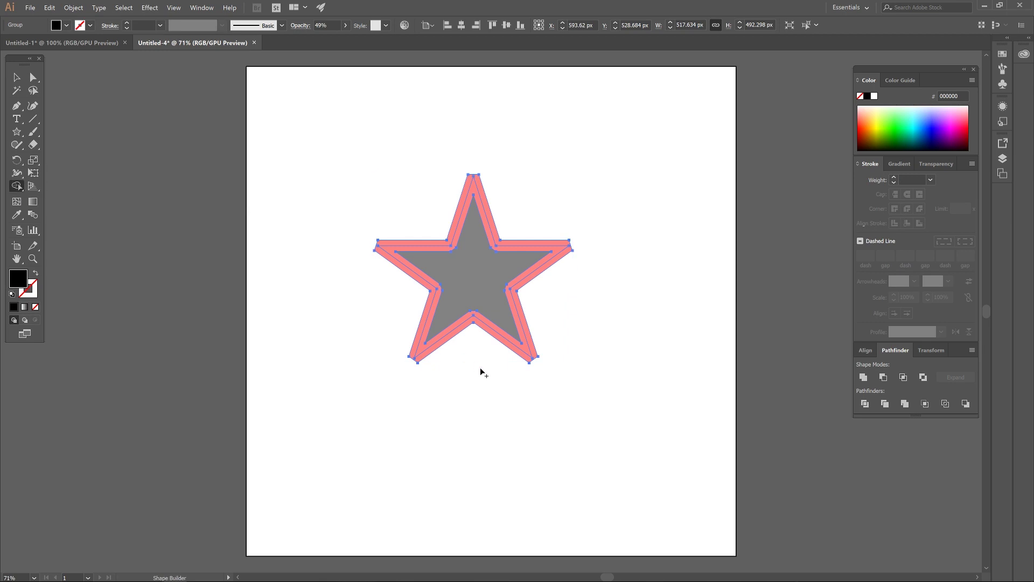
drag(481, 379, 476, 214)
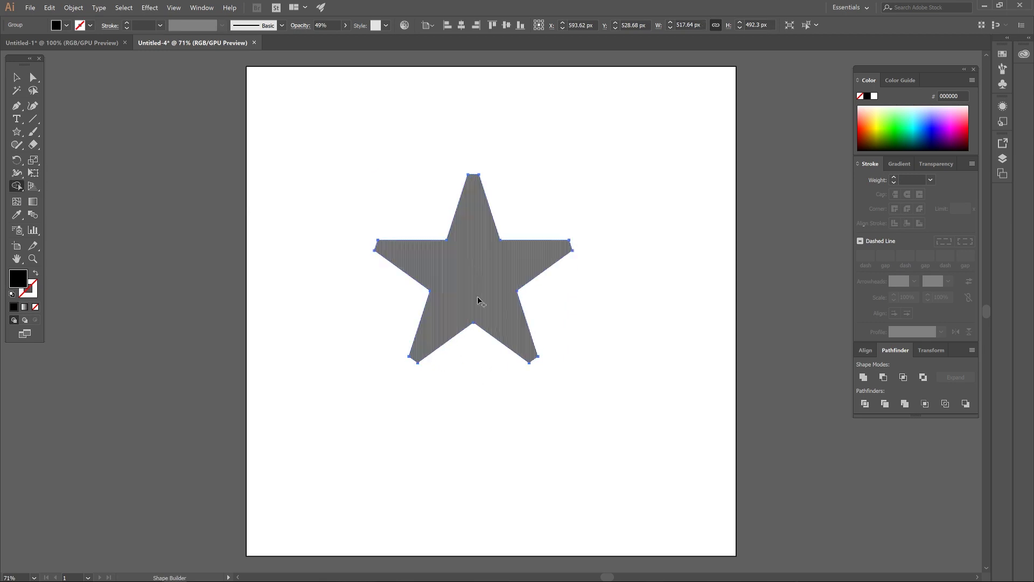
key(v)
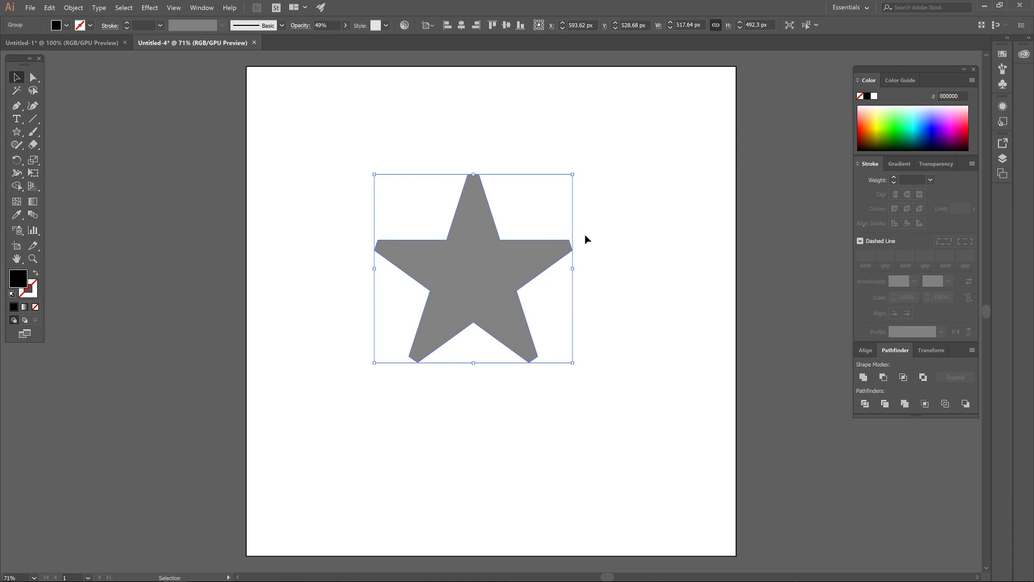
- Draw a straight Pen line from the right corner of the star's top tip to the bottom corner of its lower-left tip
scroll(549, 246, up, 2)
drag(485, 225, 506, 208)
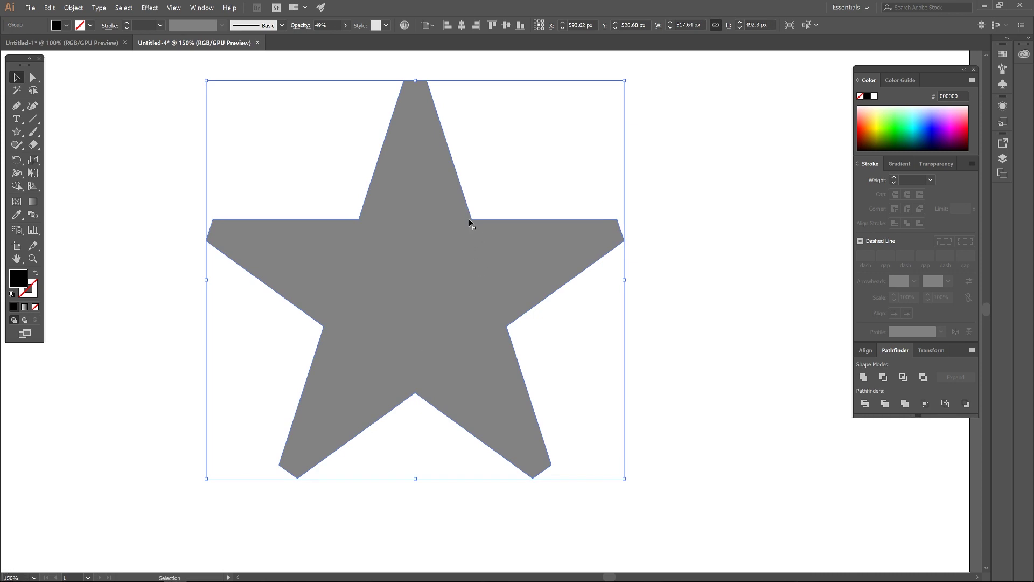
drag(436, 196, 445, 205)
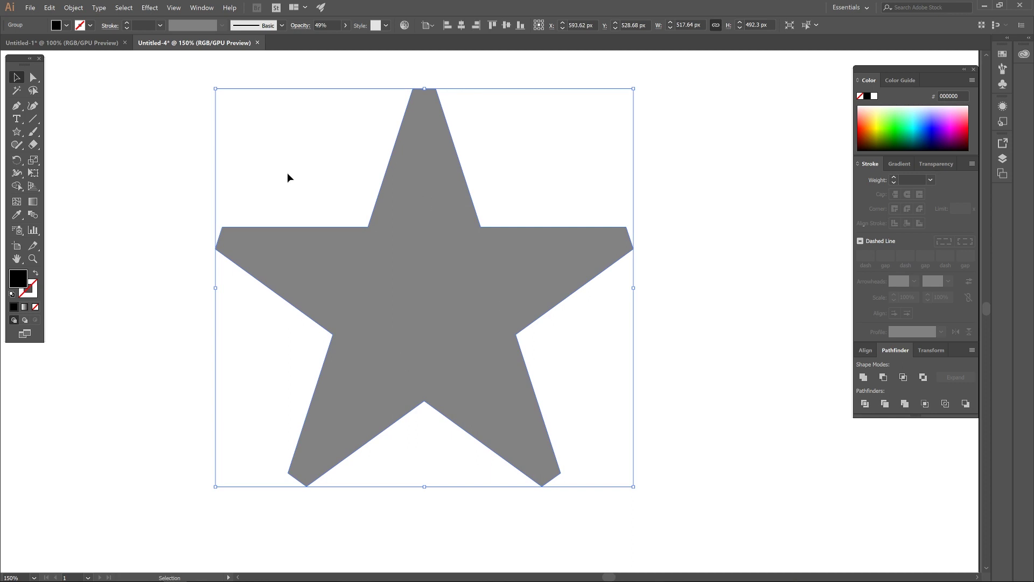
click(706, 136)
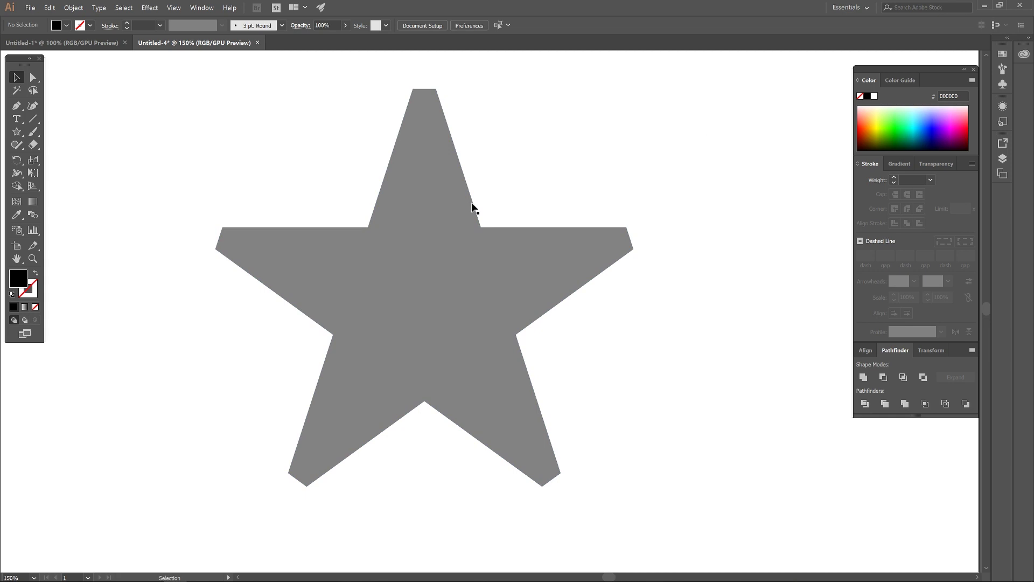
click(17, 108)
click(436, 89)
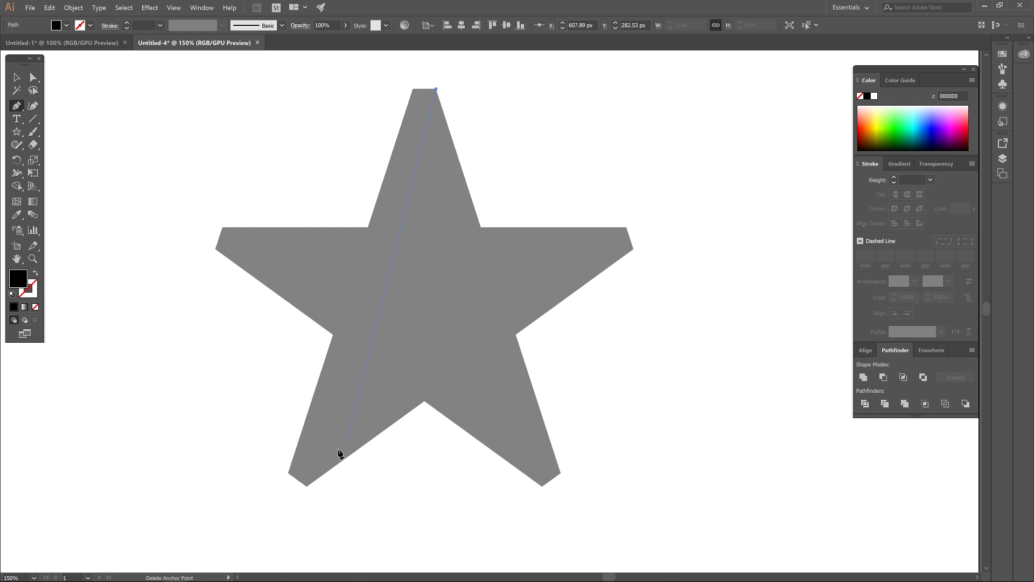
click(307, 487)
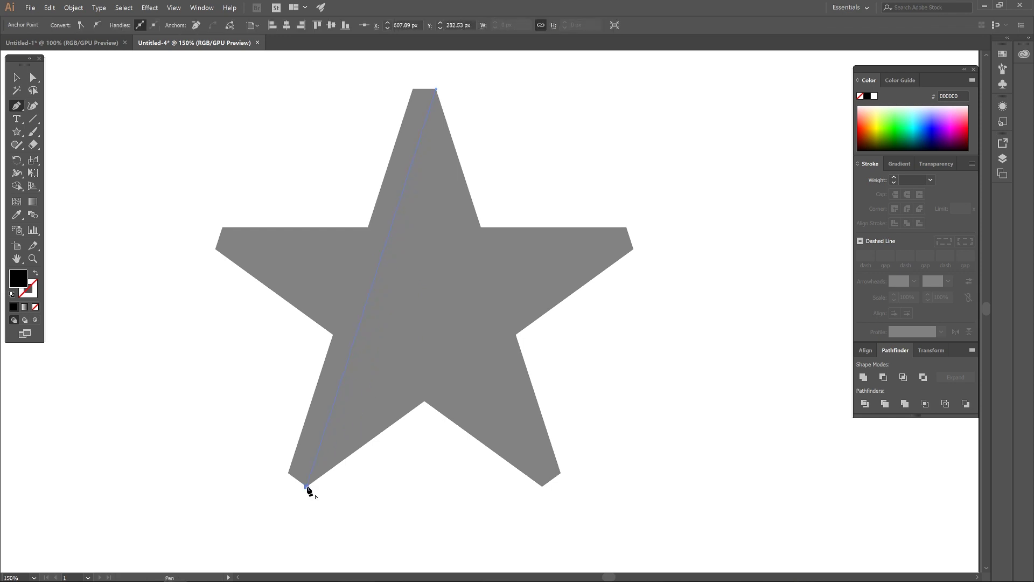
- Close the Pen path as a band between the star's lower-left and top tips, and fill it with green 00ff27
click(288, 474)
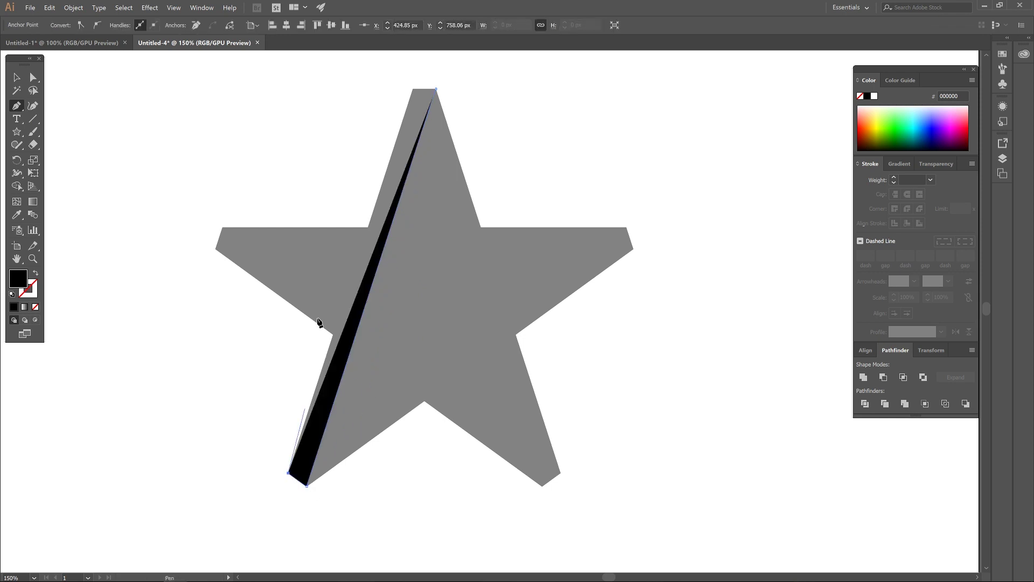
click(413, 88)
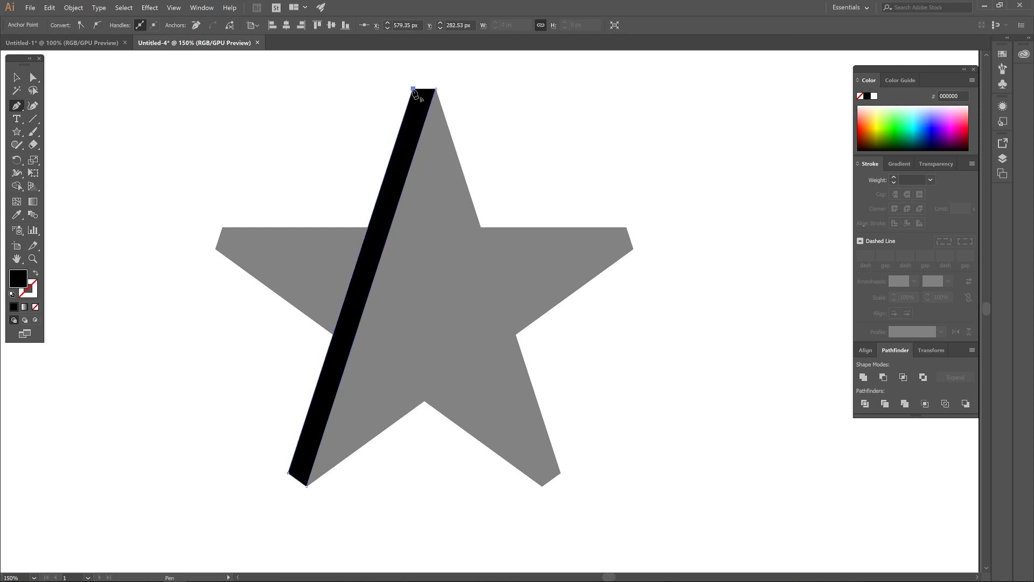
click(436, 89)
drag(900, 126, 887, 139)
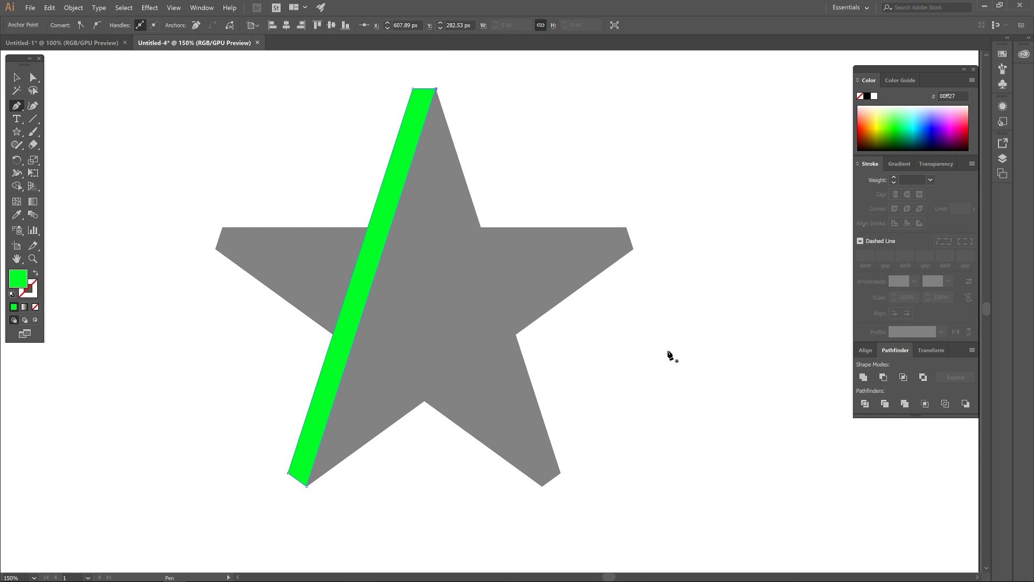
- Draw a closed Pen band from the star's right tip to its lower-left tip and fill it with blue 0c00f9
click(634, 249)
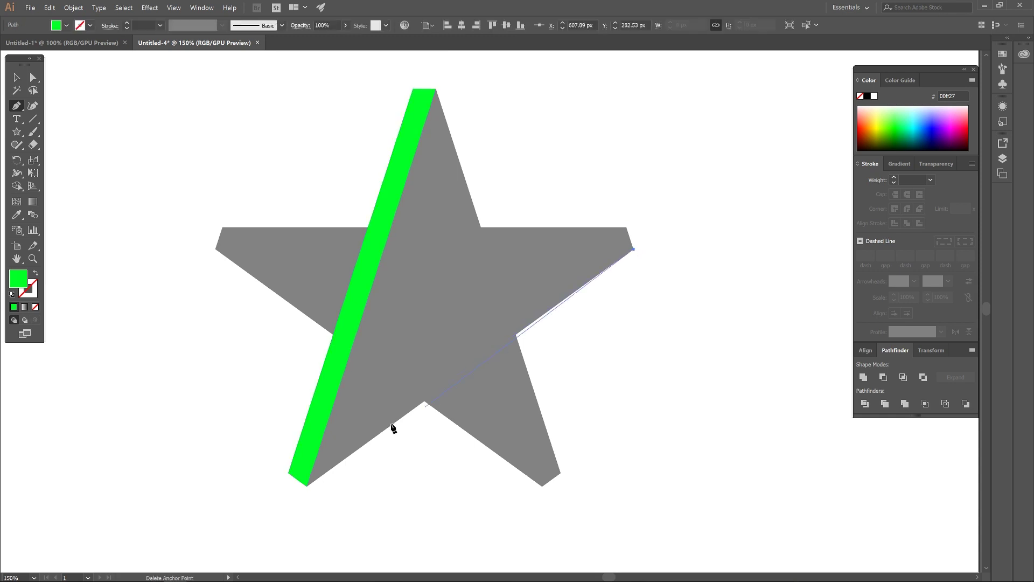
click(306, 485)
click(288, 473)
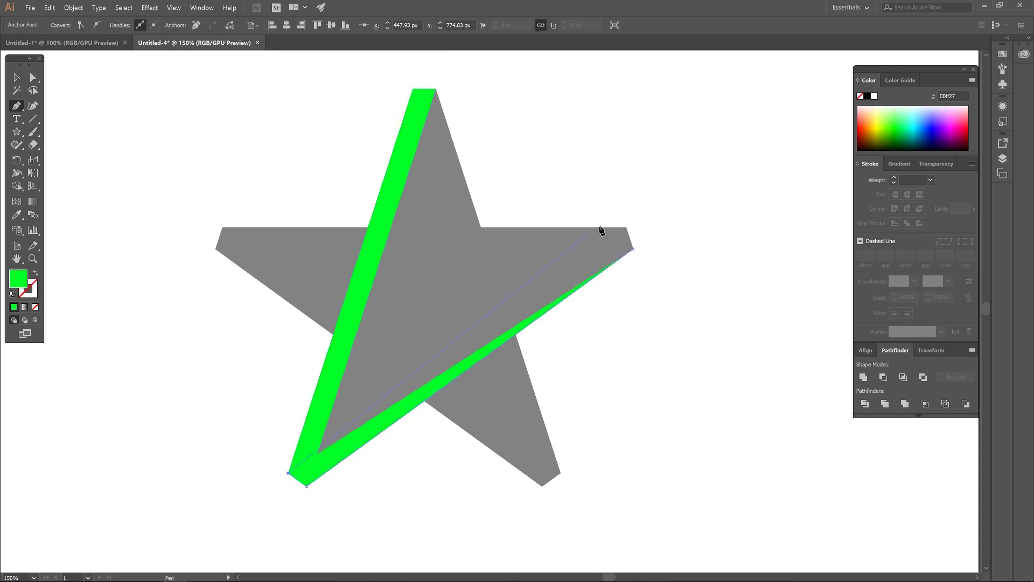
click(626, 227)
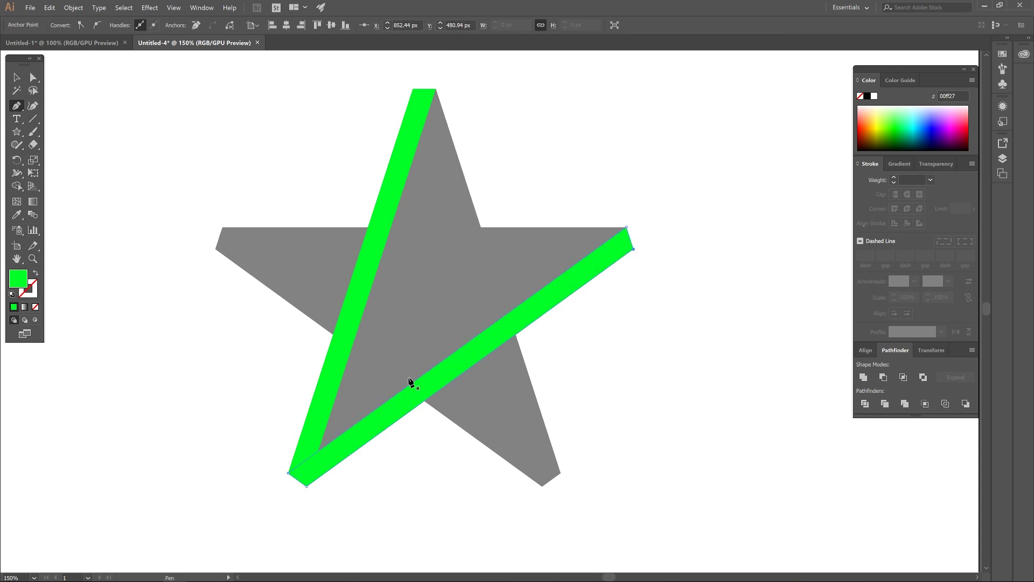
drag(932, 121, 932, 119)
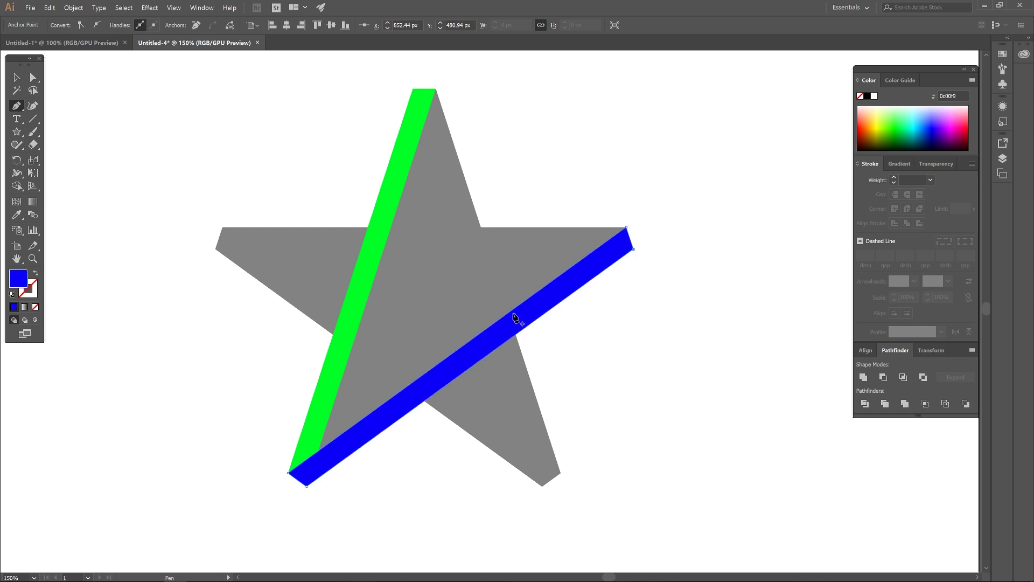
- Split off the overlap of the green and blue bands at the lower-left tip as a separate piece with the Shape Builder tool
click(16, 80)
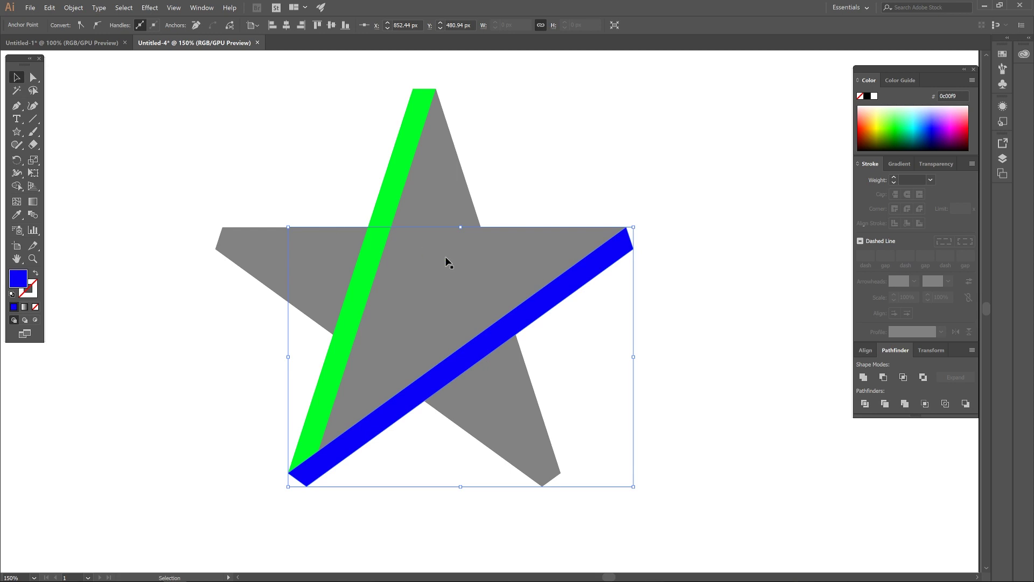
shift+click(405, 158)
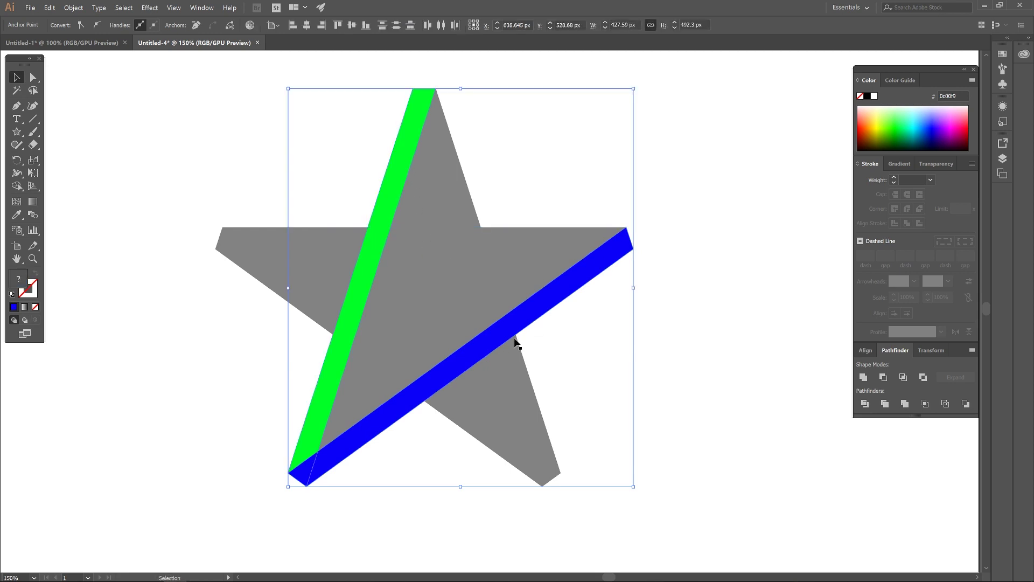
click(16, 186)
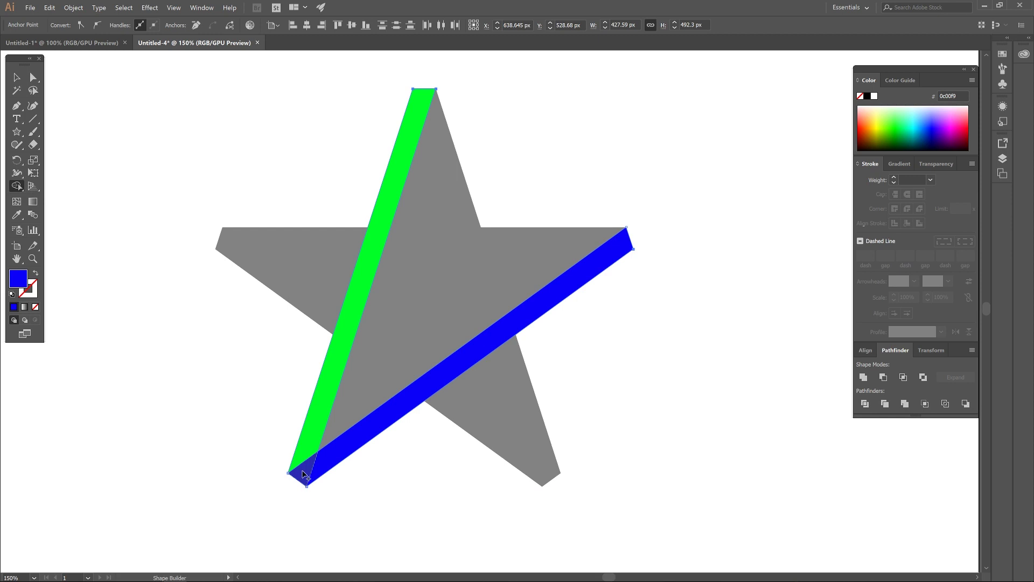
scroll(256, 499, up, 4)
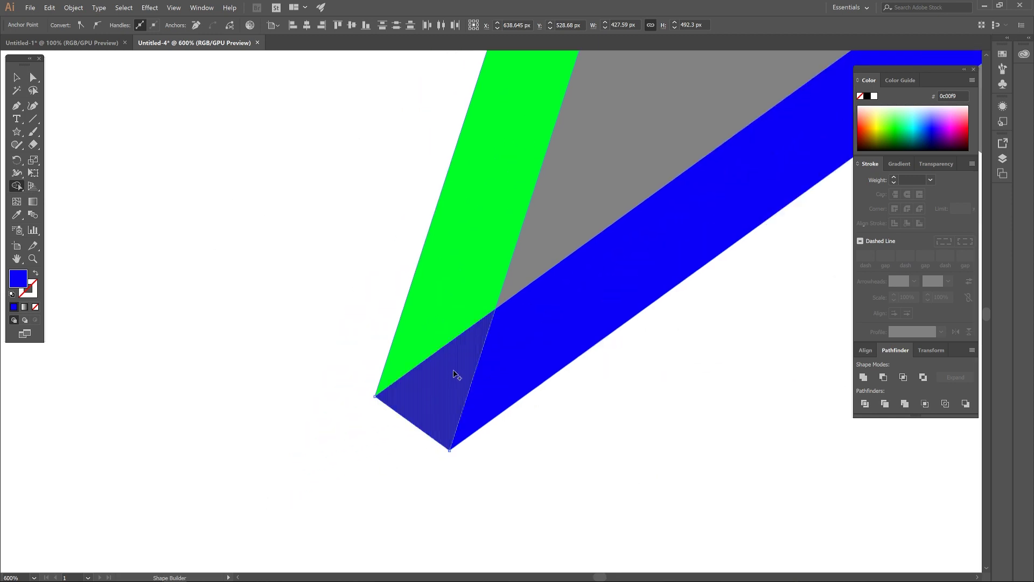
click(457, 373)
key(v)
key(ctrl+a)
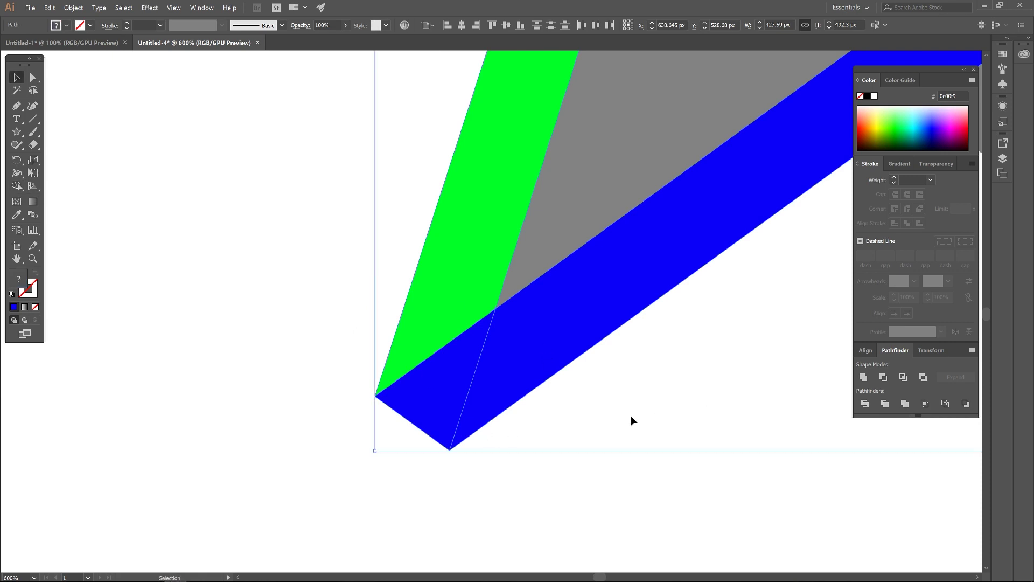
click(251, 217)
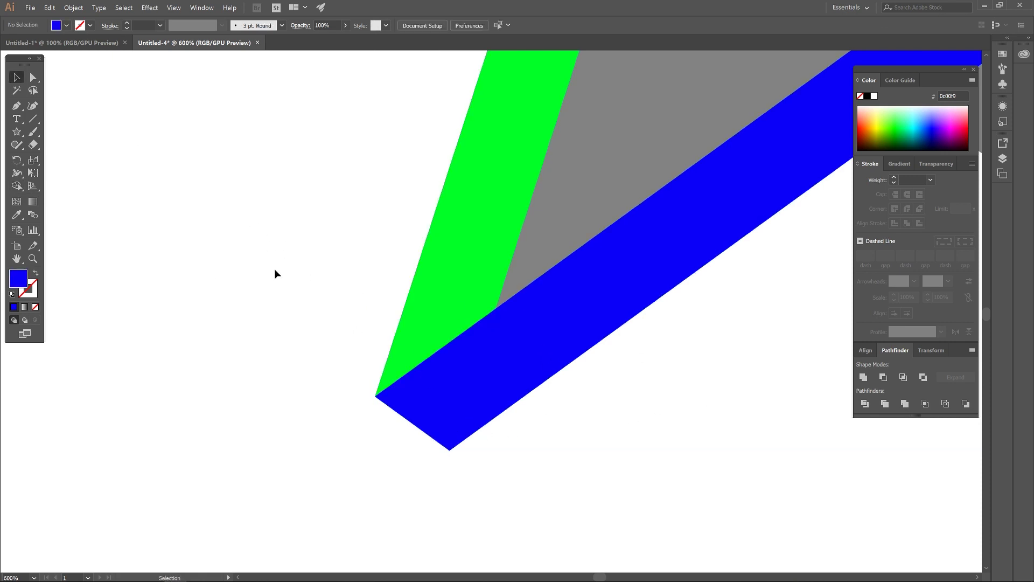
- Pull the corner piece and the blue band apart to check the split, and undo both moves
drag(436, 398, 328, 444)
drag(483, 373, 545, 397)
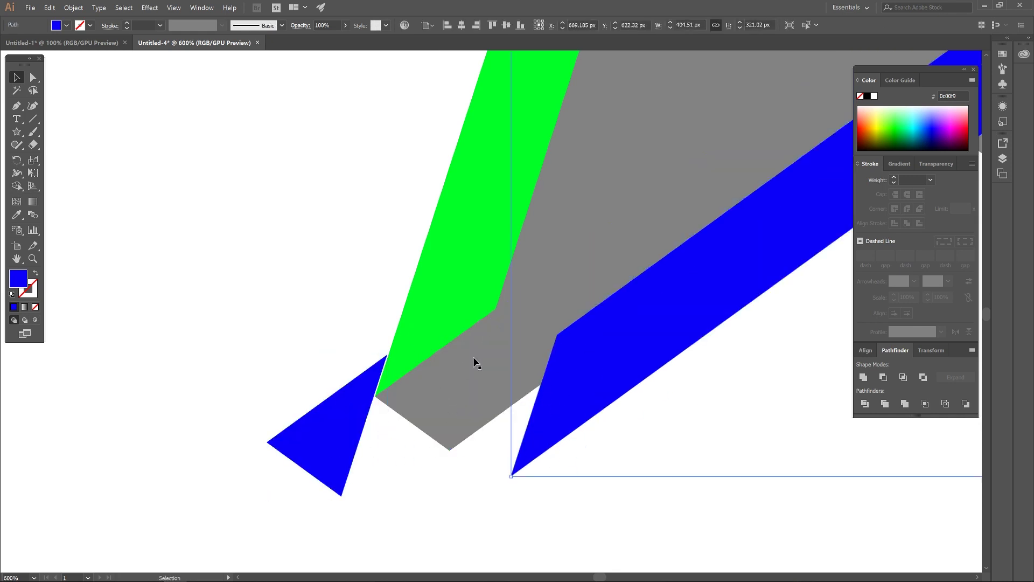
key(ctrl+z)
key(ctrl+z)
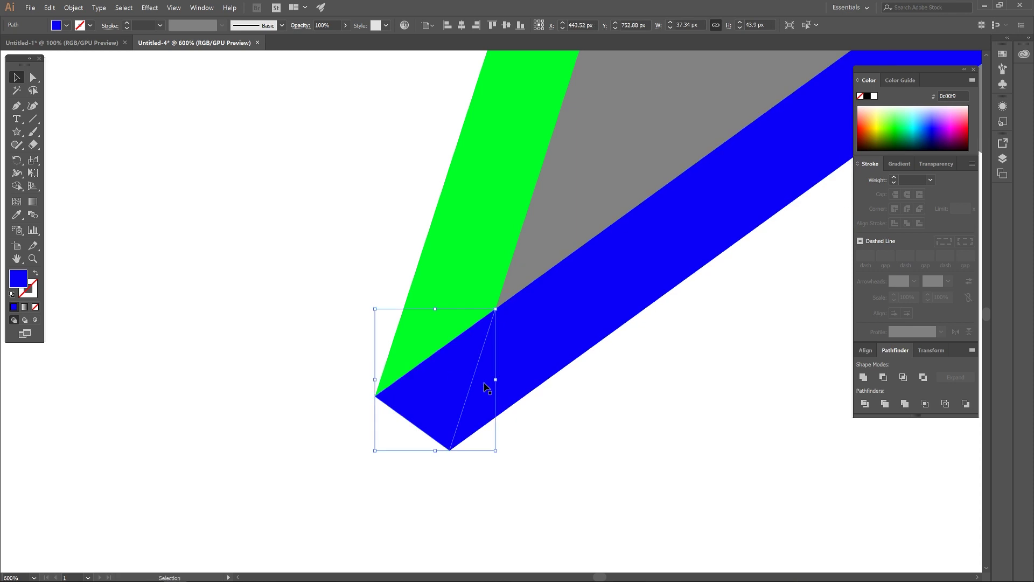
- Unite the blue corner piece at the lower-left tip with the long blue band
scroll(542, 307, right, 3)
click(694, 349)
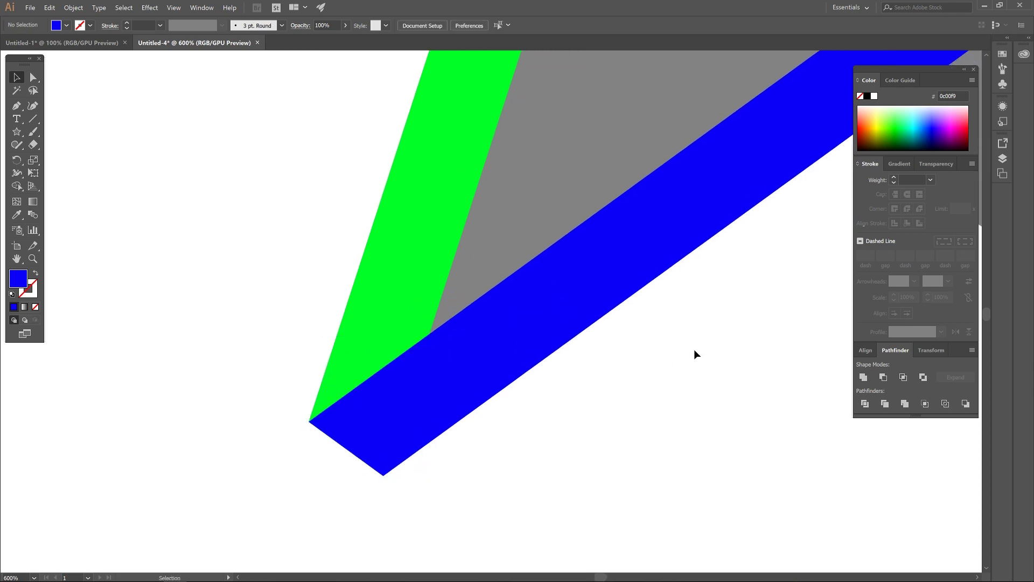
click(379, 410)
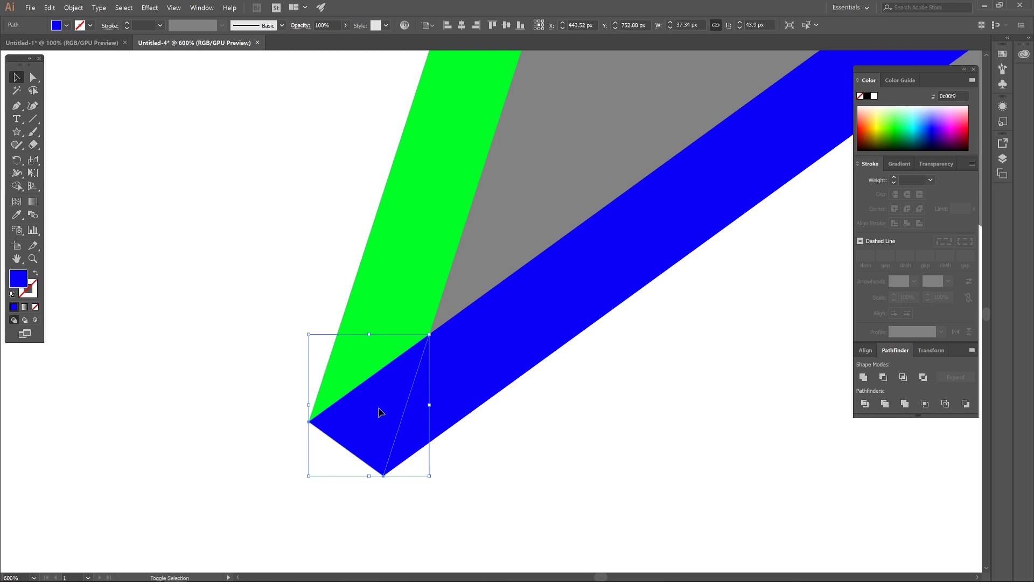
shift+click(555, 296)
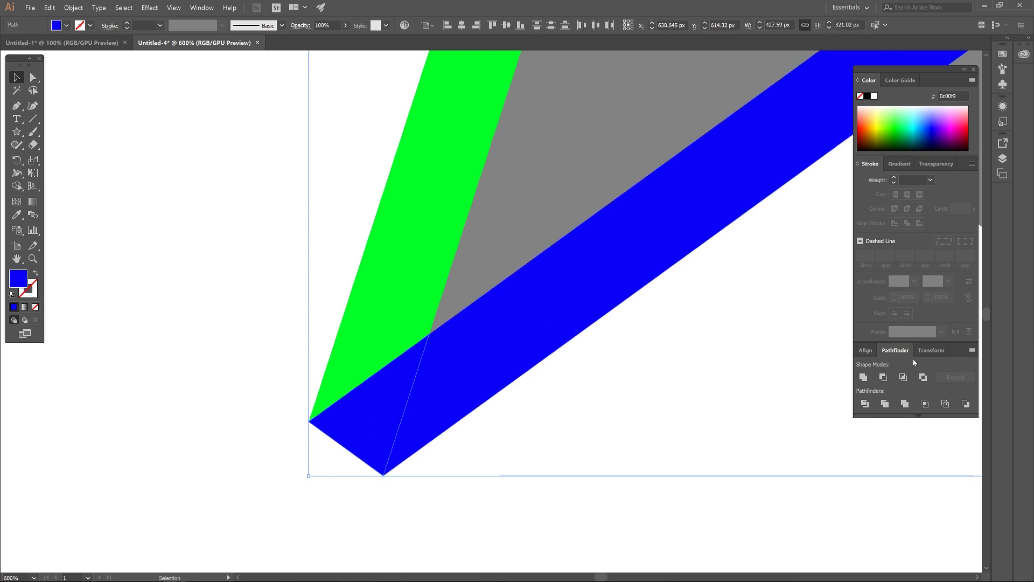
click(862, 377)
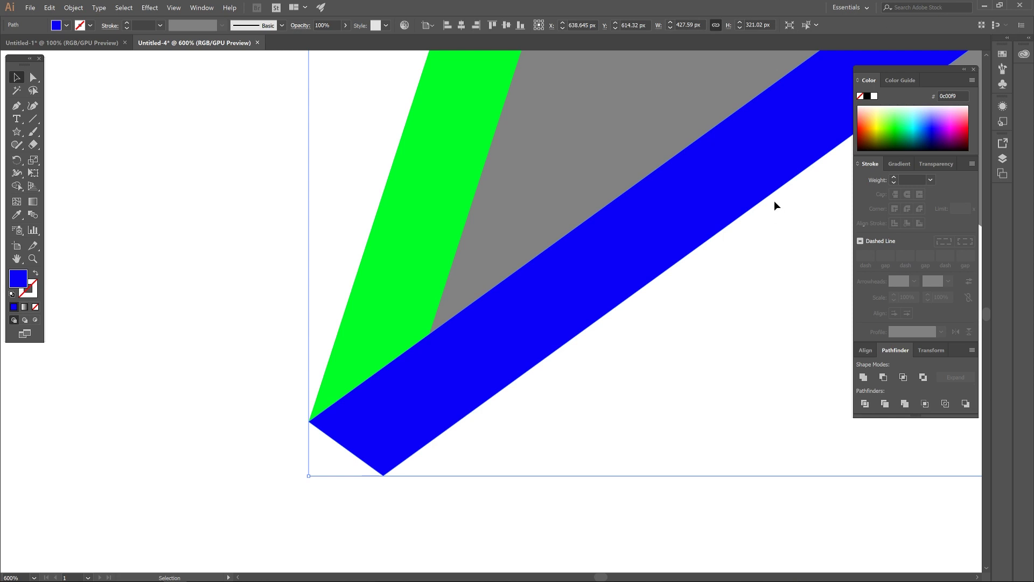
- Place a copy of the blue band, filled with green 00f926, flush along the blue band's upper edge
key(ctrl+minus)
key(ctrl+minus)
key(ctrl+minus)
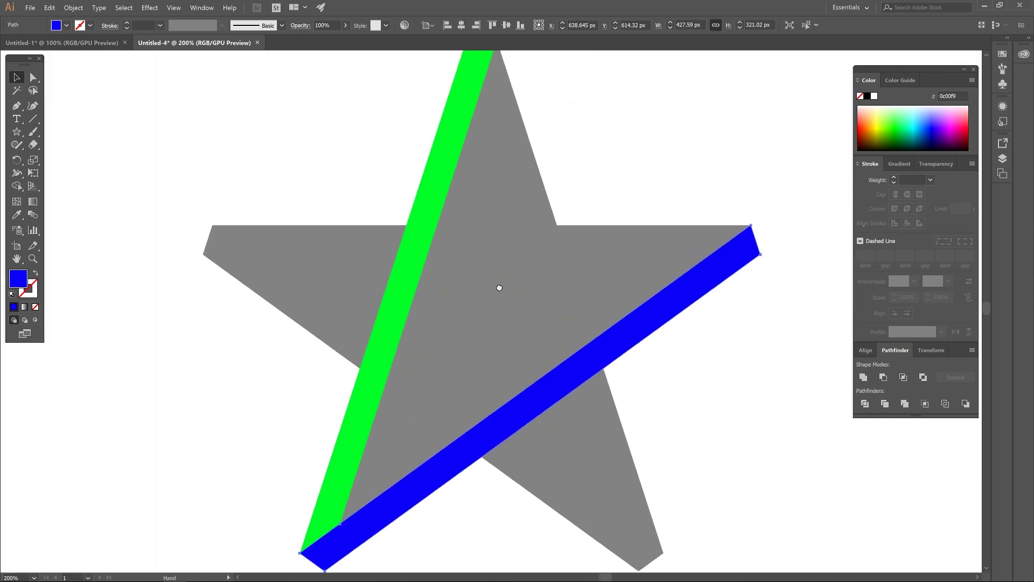
key(ctrl+minus)
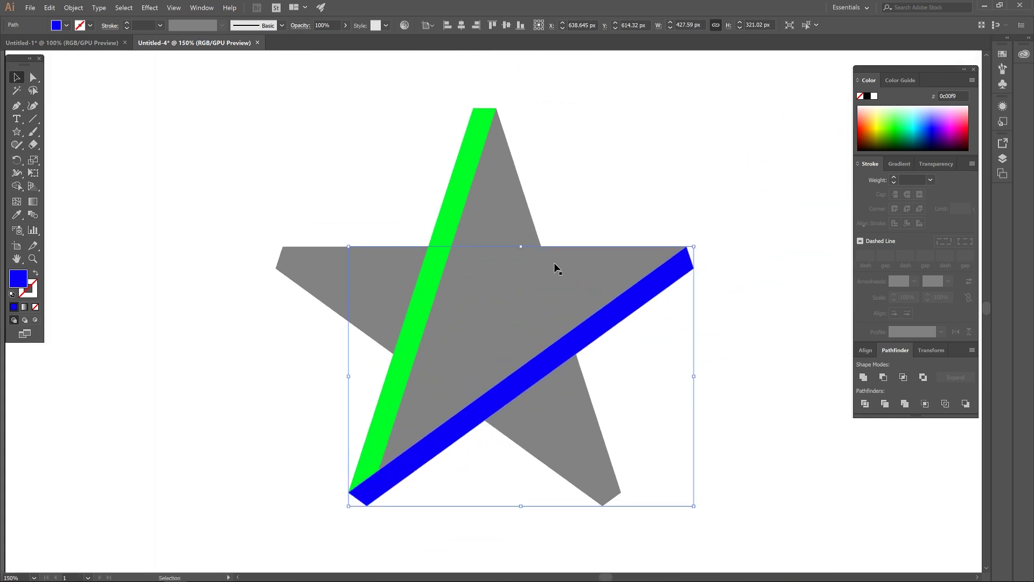
mouse_move(340, 342)
mouse_down()
mouse_move(457, 300)
mouse_move(452, 314)
mouse_move(376, 352)
mouse_move(485, 324)
mouse_move(438, 315)
mouse_up()
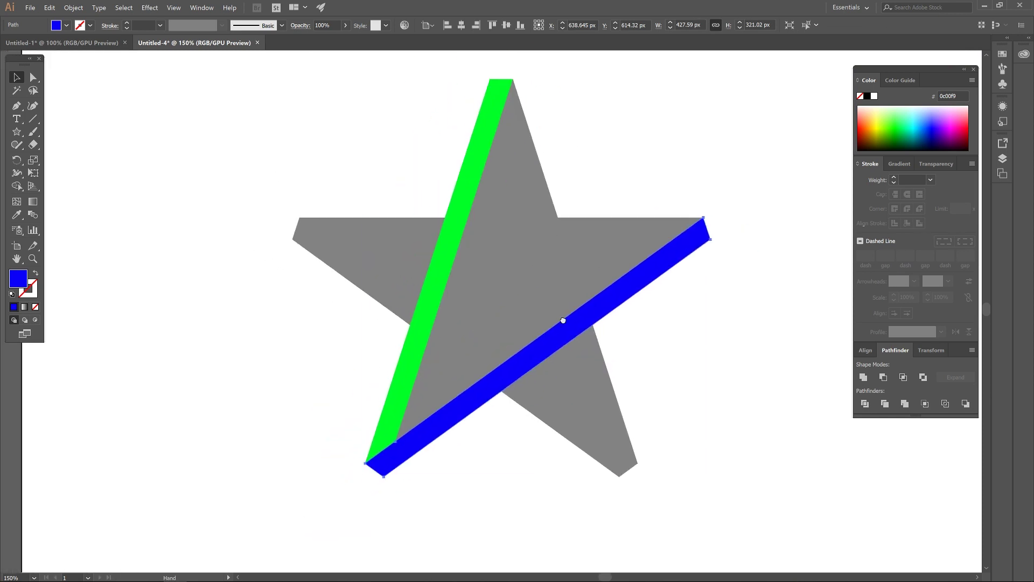
scroll(527, 315, up, 1)
scroll(530, 301, down, 1)
drag(530, 300, 505, 327)
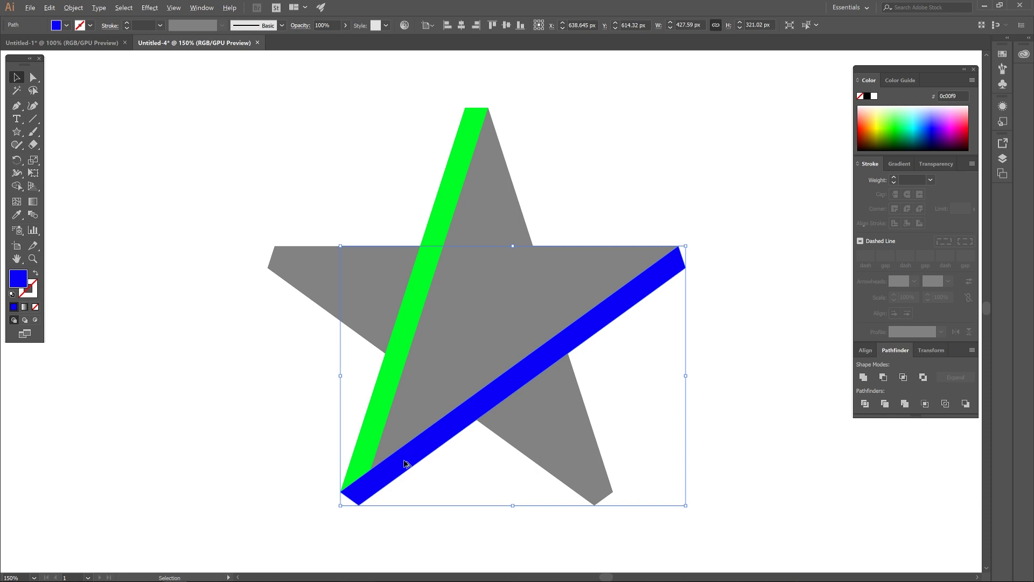
drag(388, 475, 489, 346)
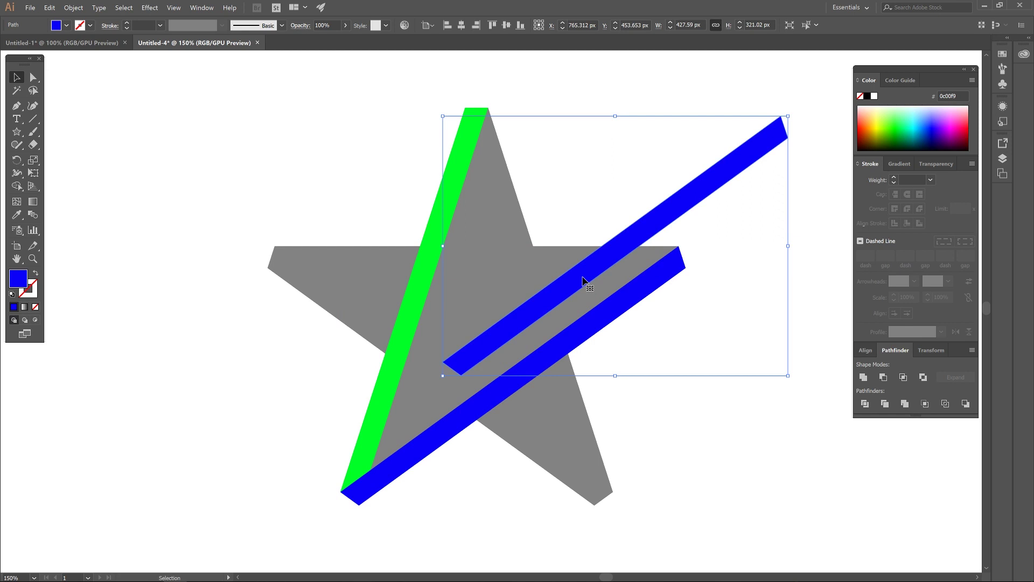
click(899, 127)
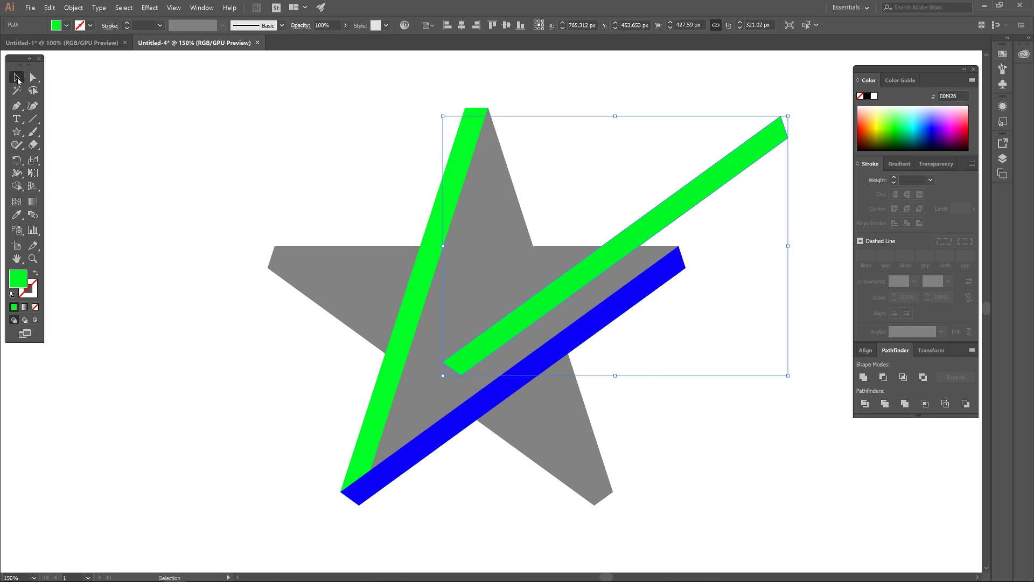
key(a)
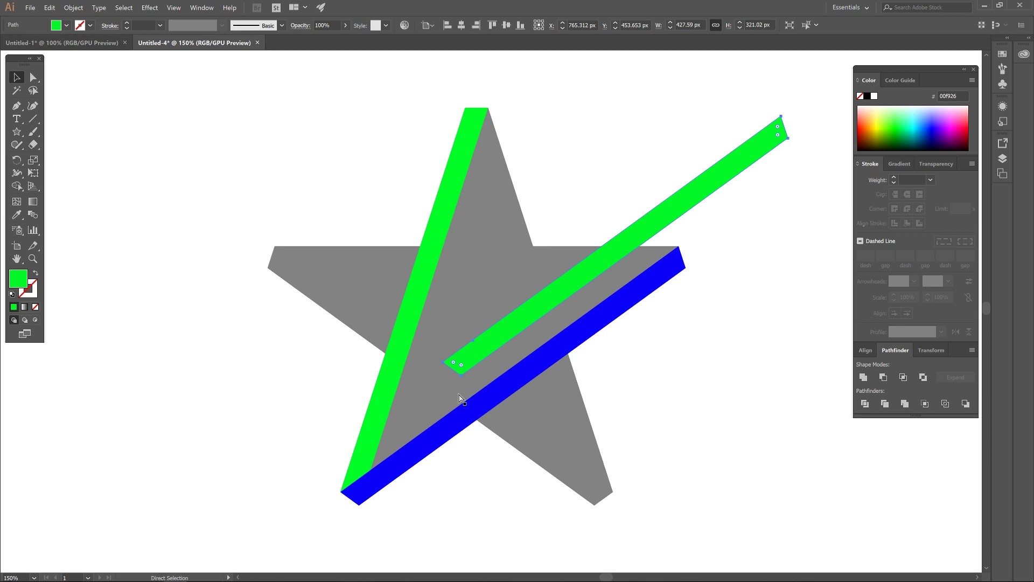
mouse_move(462, 379)
mouse_down()
mouse_move(377, 446)
mouse_move(371, 472)
mouse_up()
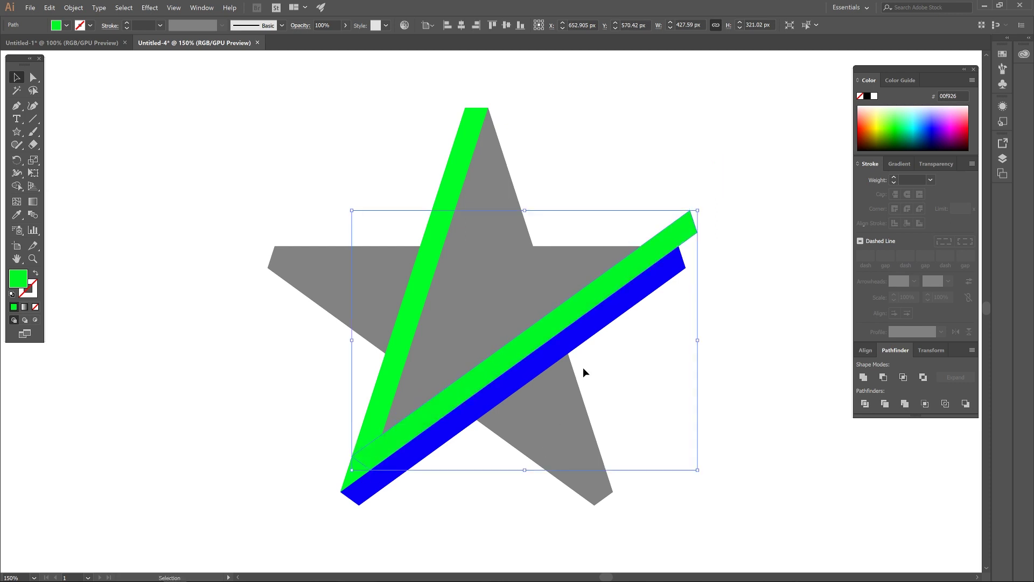
- Remove the end of the green copy that sticks out above the star's right arm with the Shape Builder tool
key(shift)
shift+click(504, 232)
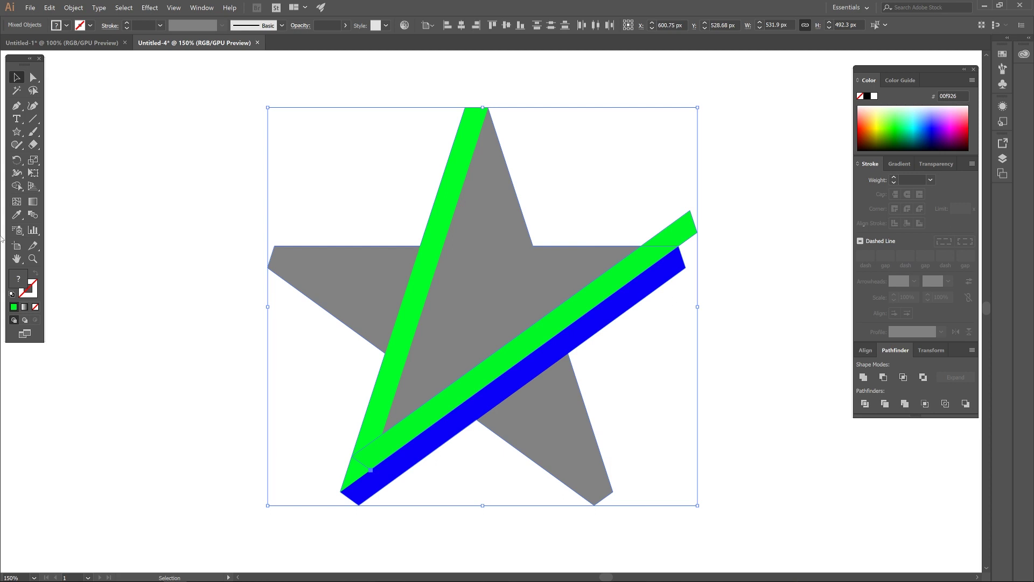
click(16, 187)
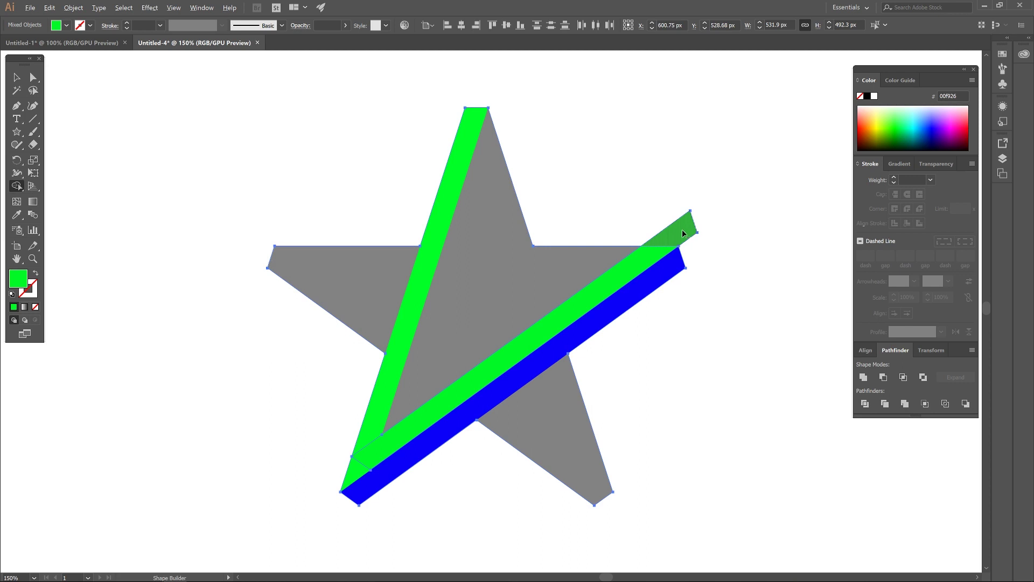
alt+click(683, 232)
mouse_move(562, 222)
mouse_down()
mouse_move(358, 261)
mouse_move(451, 307)
mouse_move(331, 235)
mouse_up()
click(16, 77)
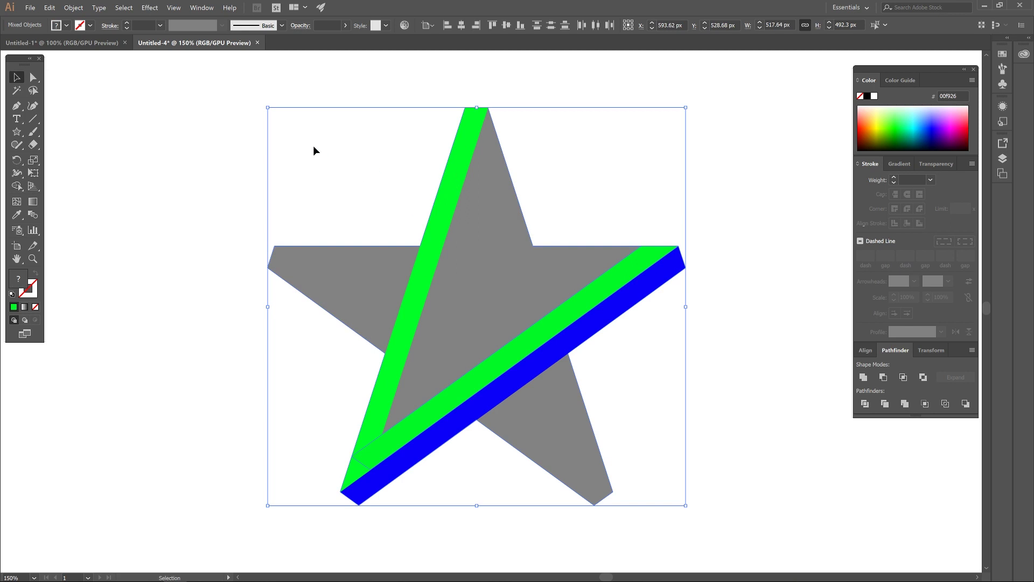
click(190, 134)
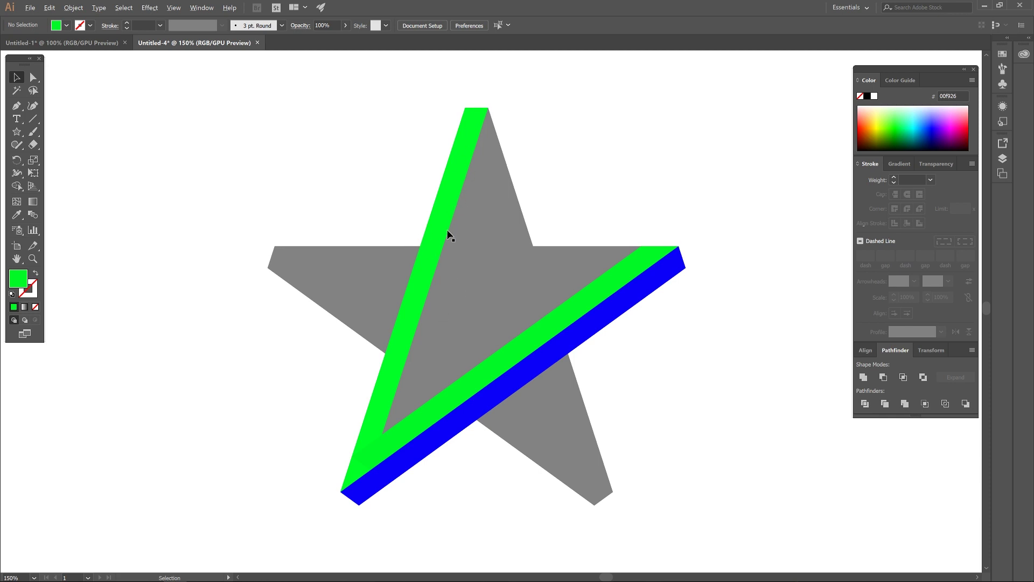
- Duplicate the steep green band up and to the right, and fill the copy with blue 0c00ff
drag(404, 334, 525, 186)
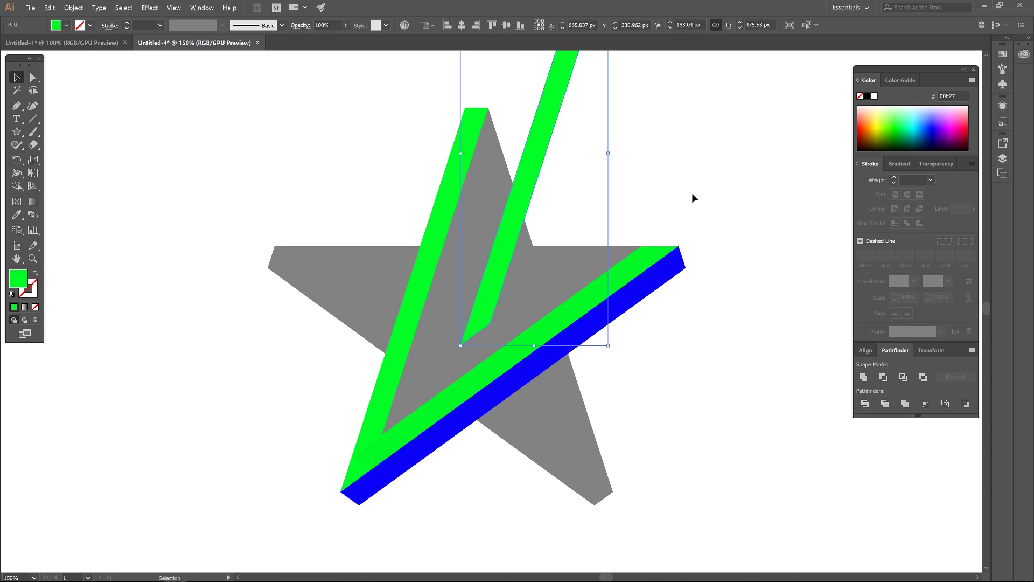
drag(927, 125, 935, 124)
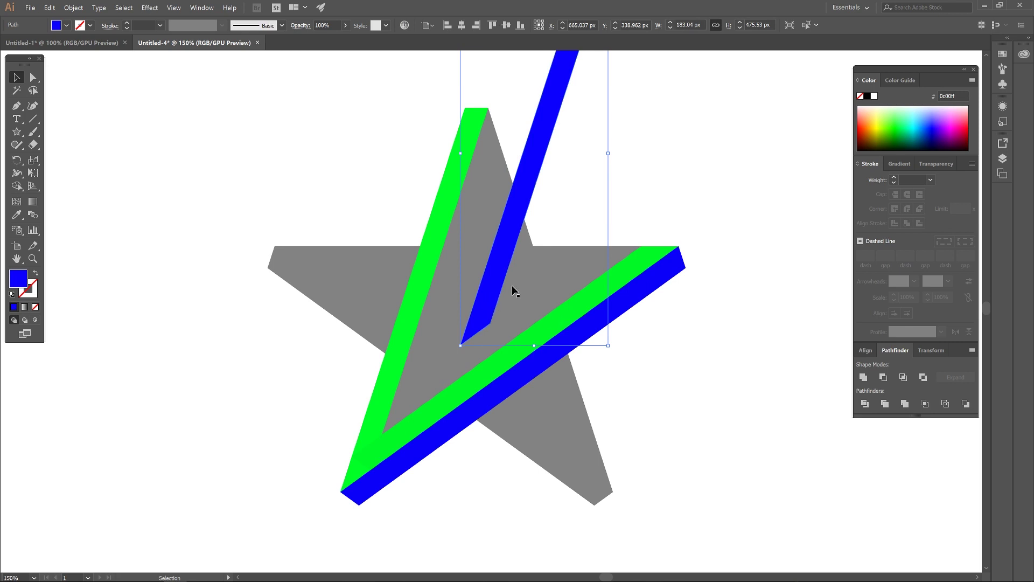
- Unite the steep green band and the long green band into one V-shaped piece
click(467, 122)
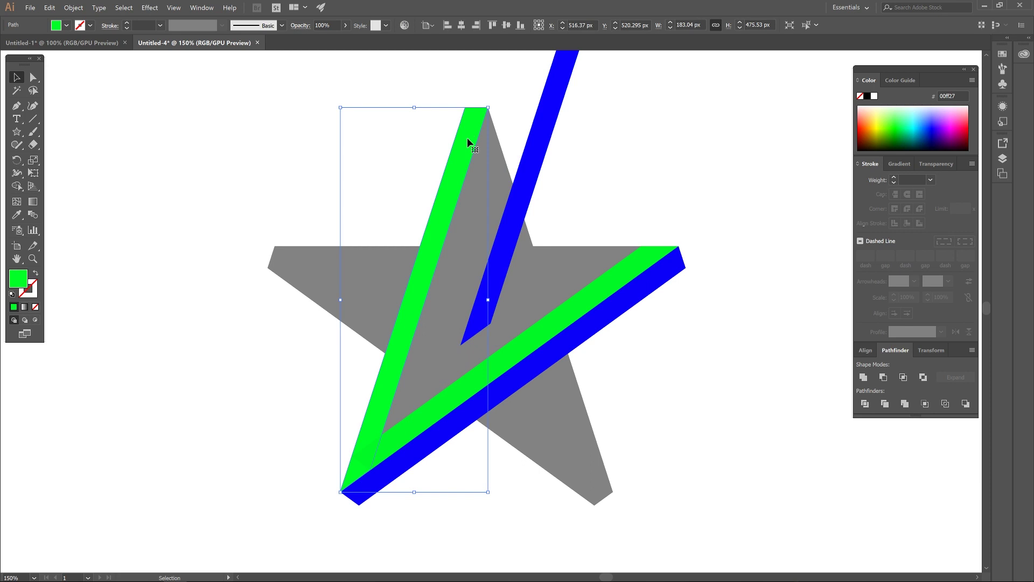
shift+click(603, 282)
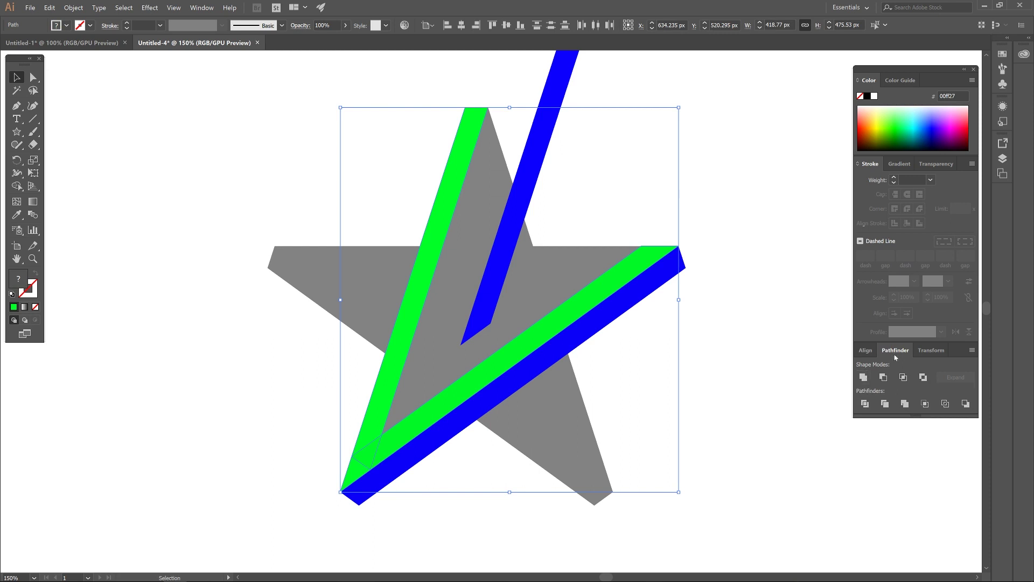
click(864, 377)
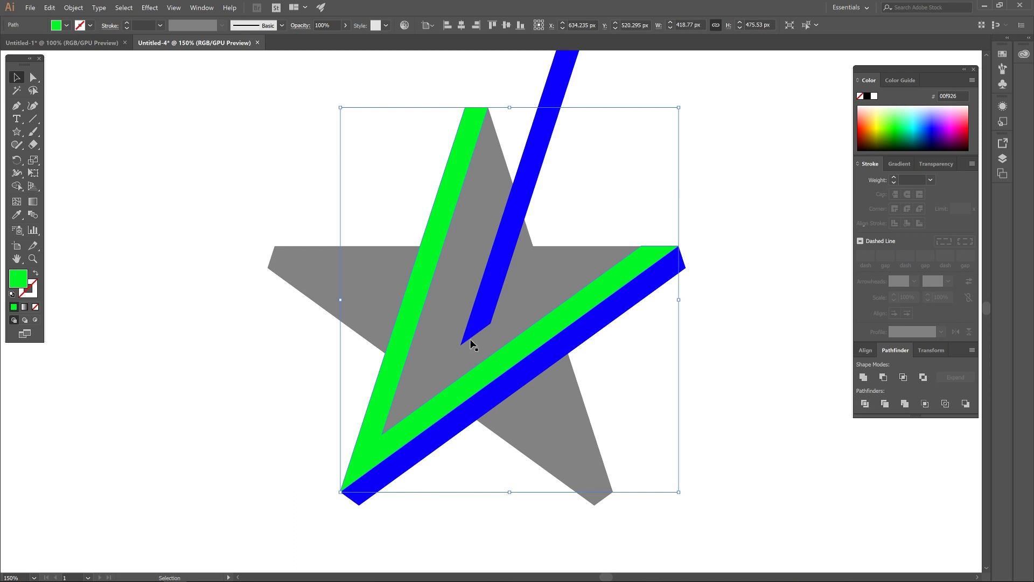
- Move the steep blue band so its lower tip snaps into the green V's inner corner, flush along the steep green arm
click(515, 218)
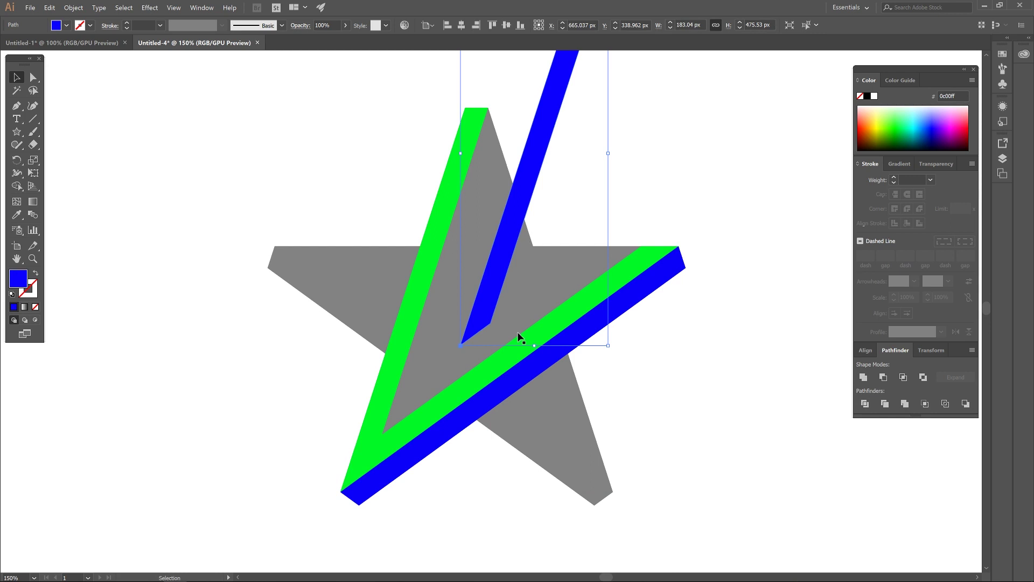
key(a)
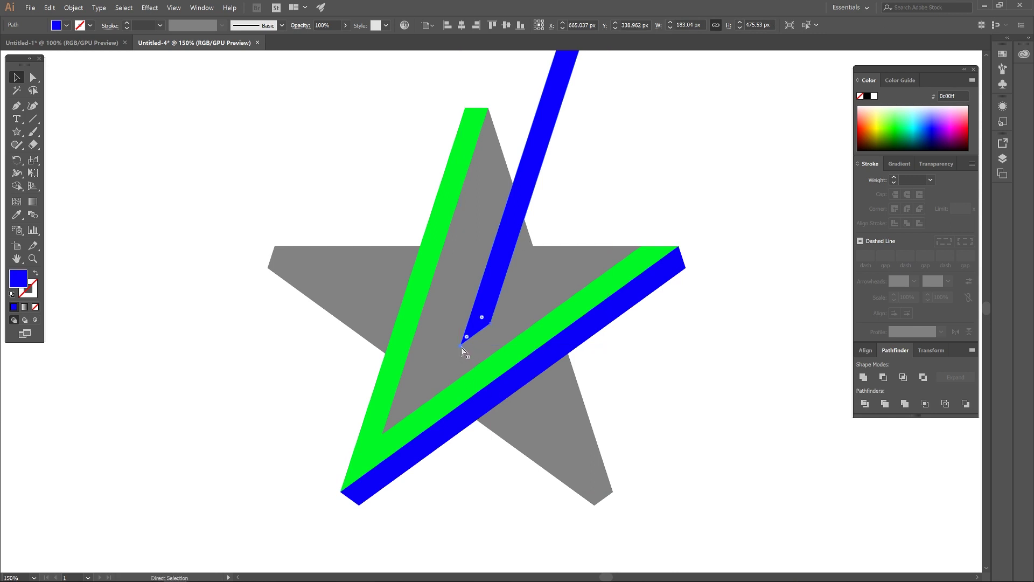
mouse_move(461, 346)
mouse_down()
mouse_move(402, 392)
mouse_move(383, 432)
mouse_up()
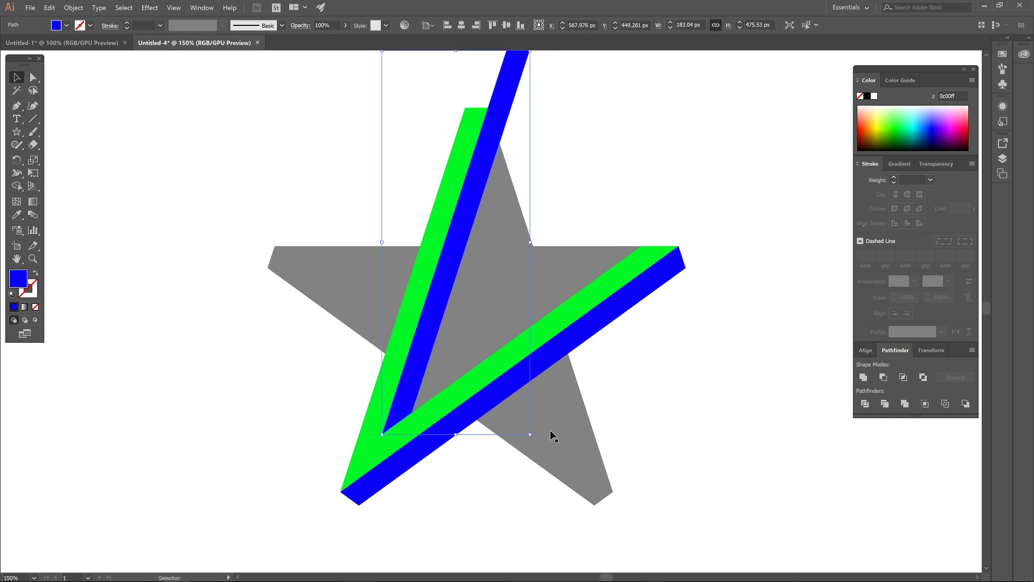
- Remove the end of the steep blue band that sticks out beyond the star's top arm with the Shape Builder tool
shift+click(512, 238)
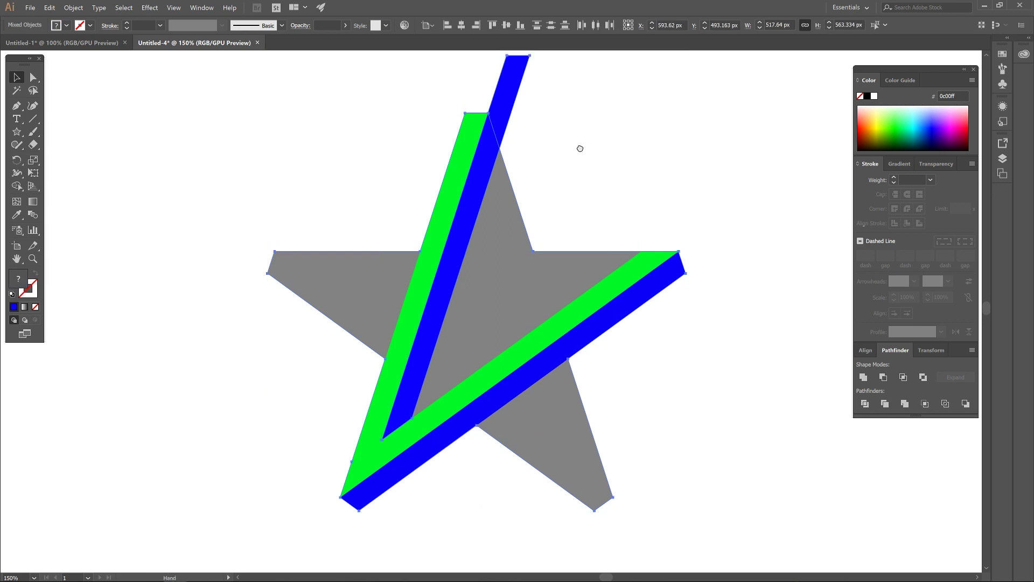
drag(577, 148, 566, 207)
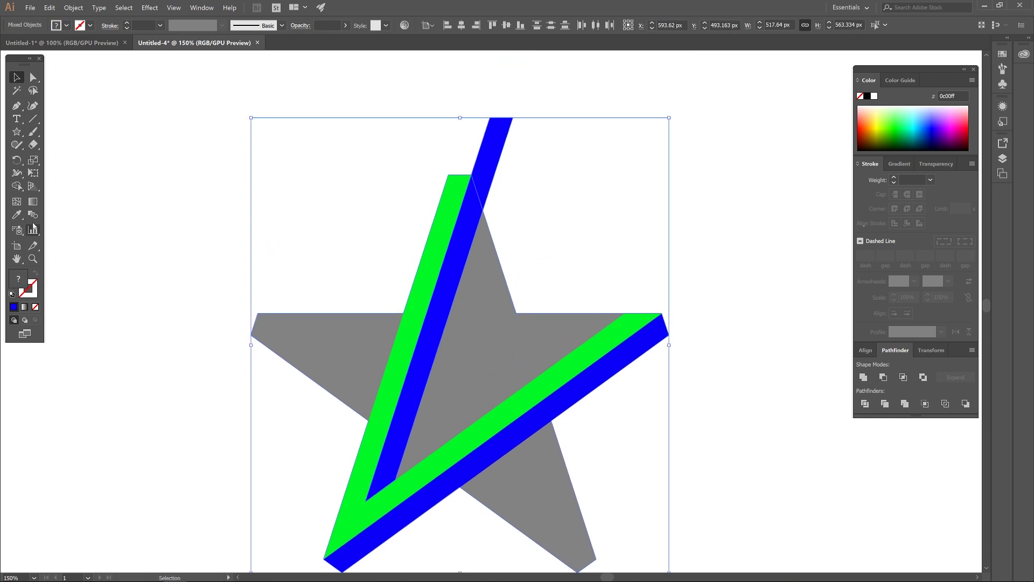
click(18, 187)
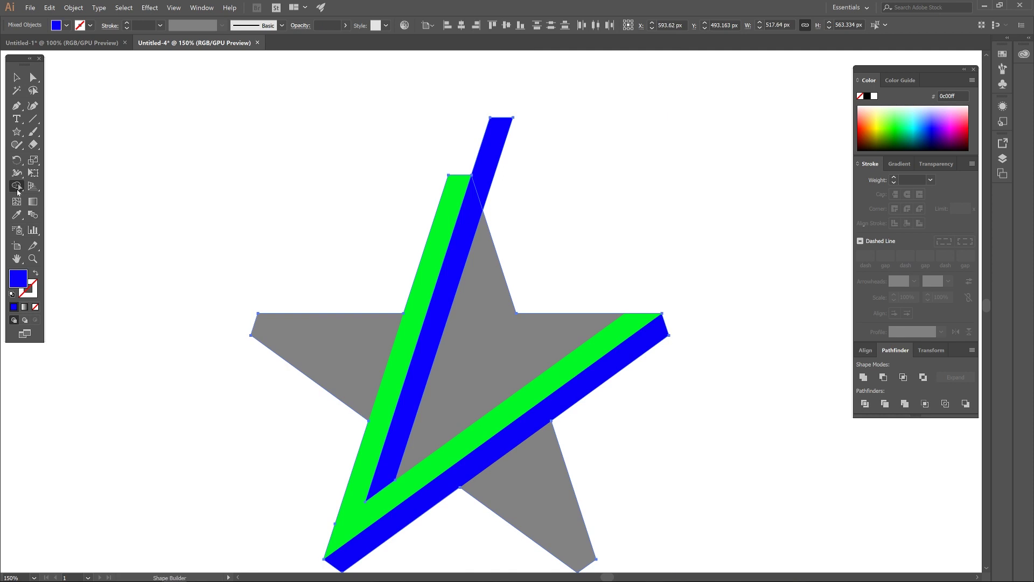
alt+click(494, 150)
key(space)
drag(506, 370, 498, 295)
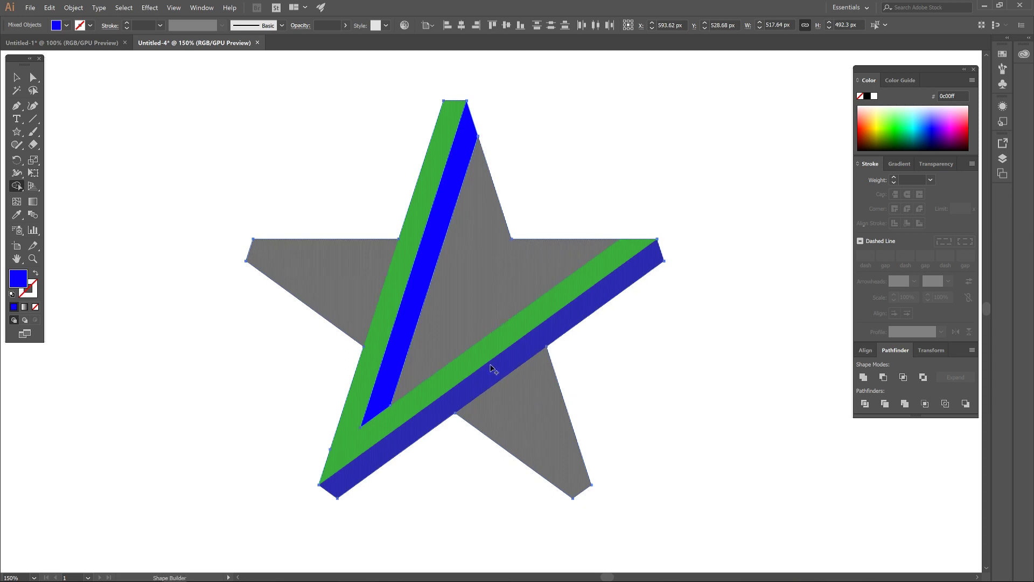
click(17, 77)
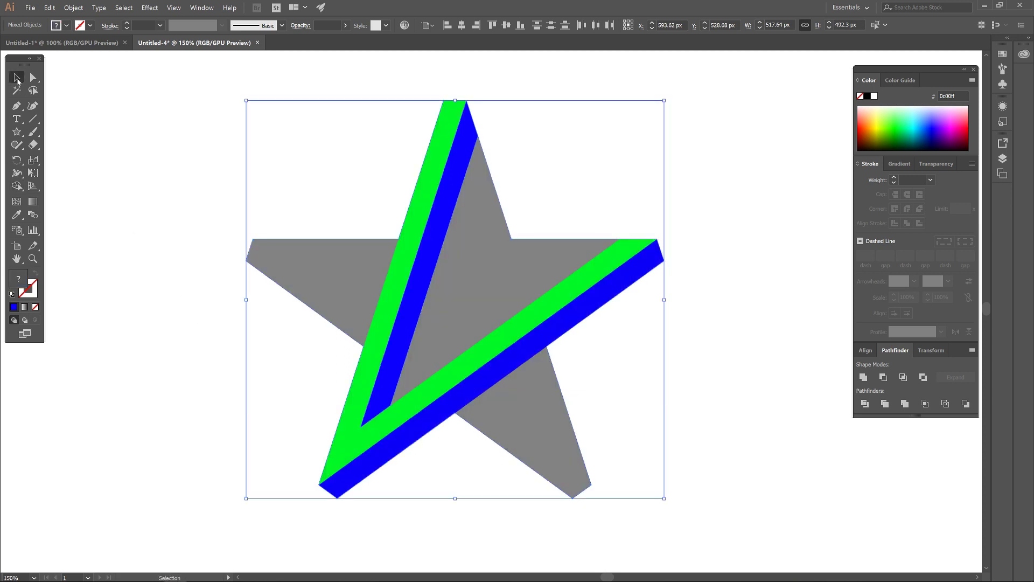
click(725, 308)
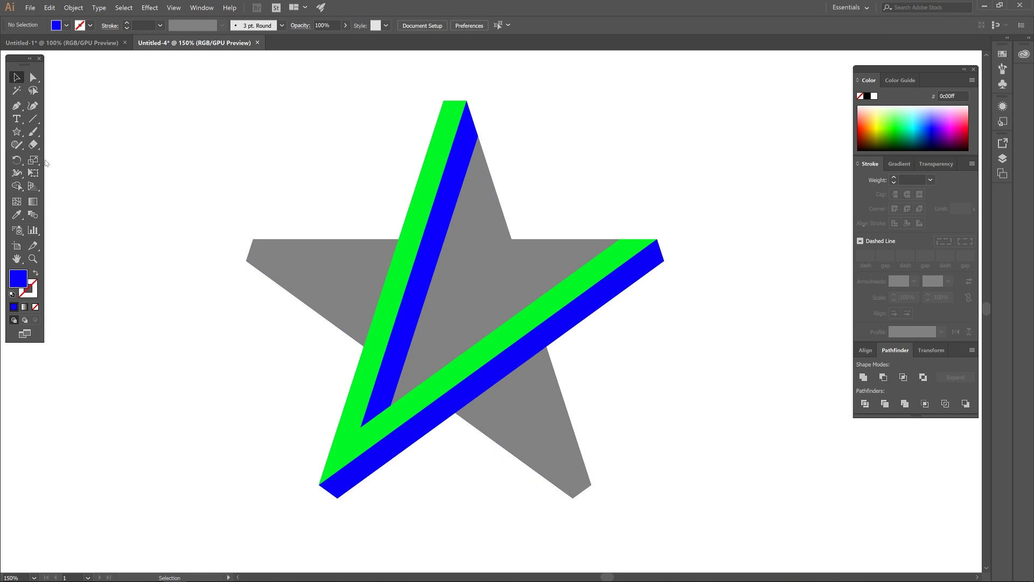
- Draw a straight band with the Pen tool between the star's lower-right and left blunt tips, and fill it with red ed0600
click(16, 105)
click(572, 498)
click(245, 261)
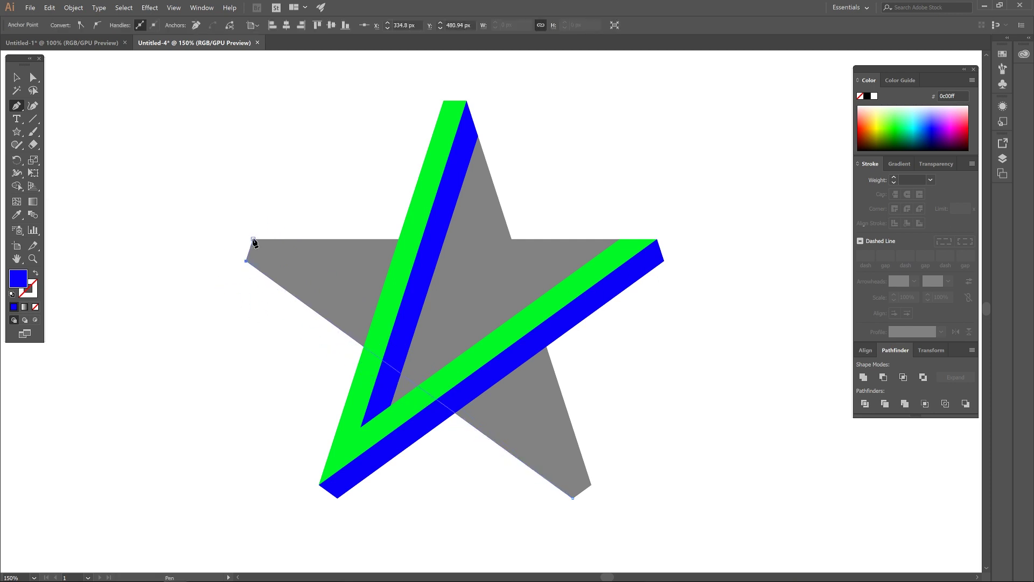
click(253, 239)
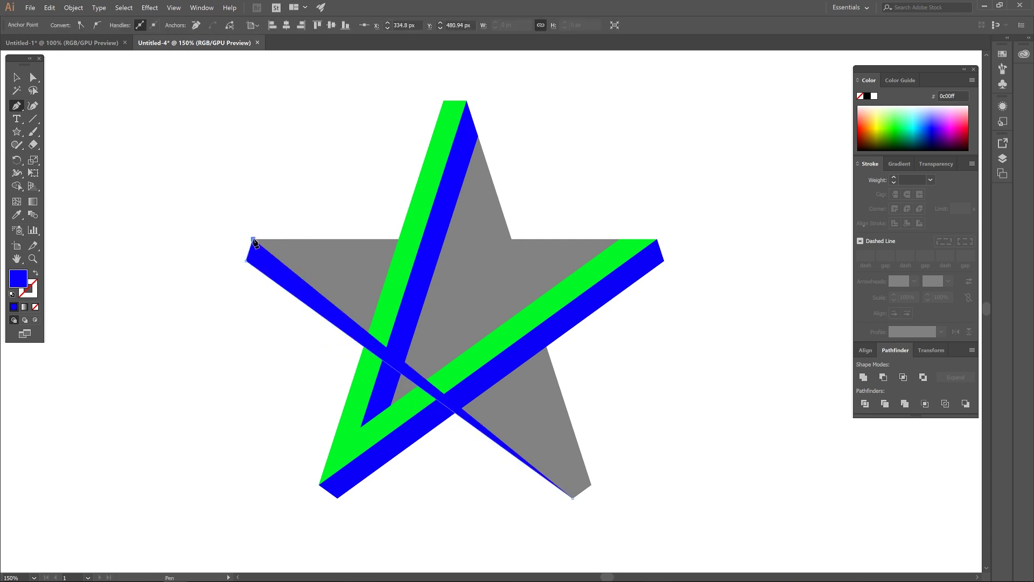
click(591, 484)
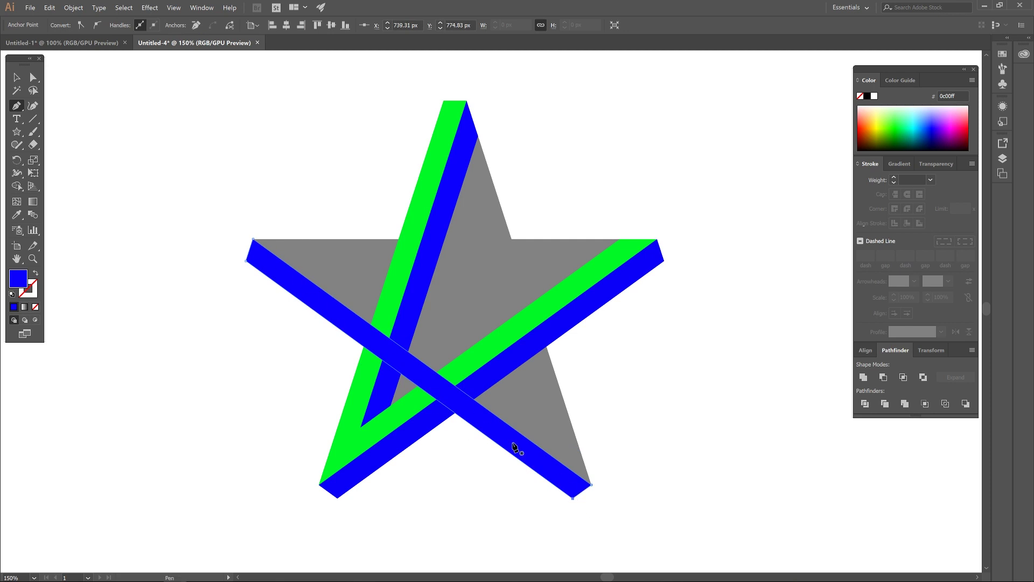
click(859, 128)
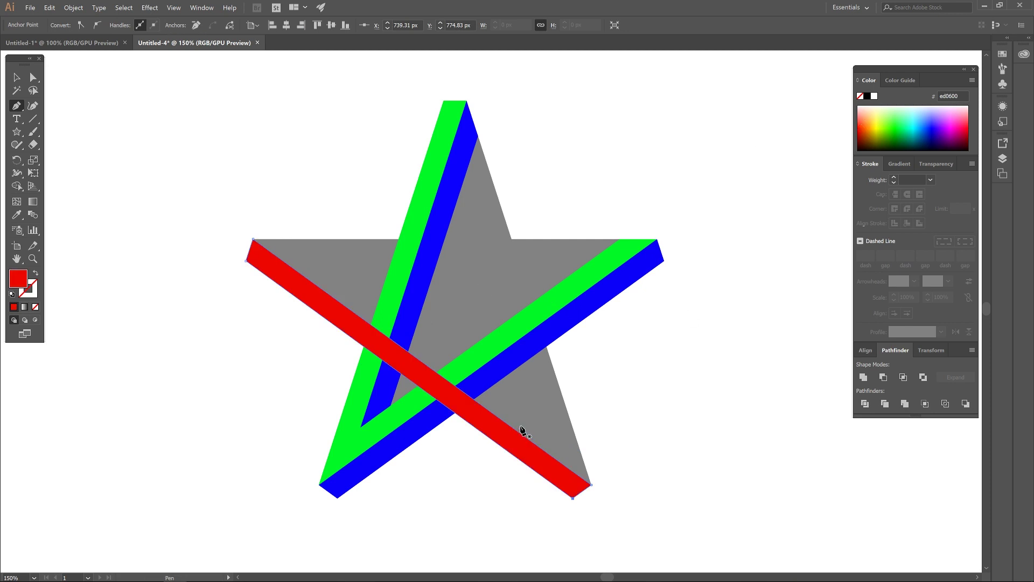
- Lower the red band's opacity to 53%
click(19, 81)
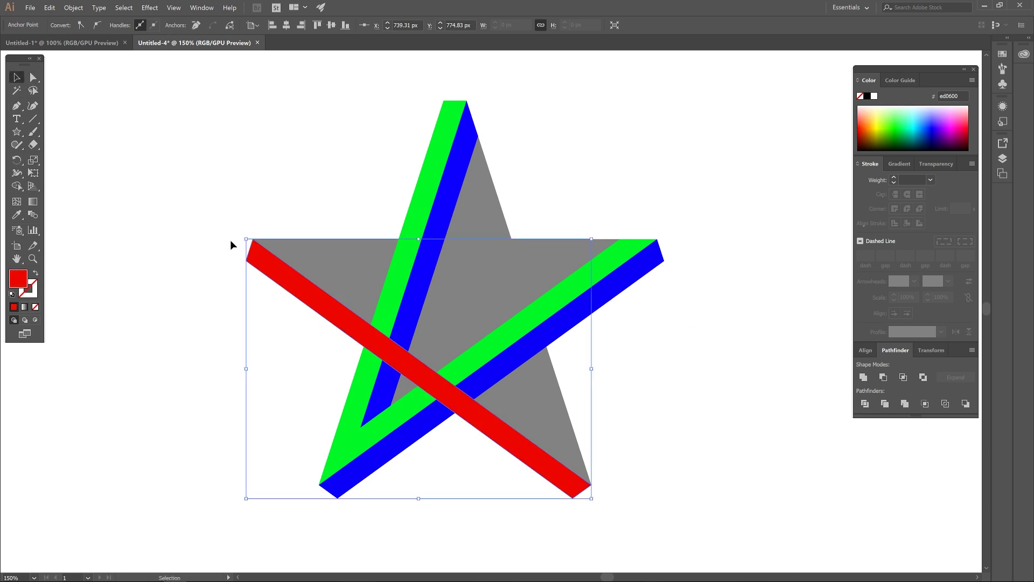
click(265, 267)
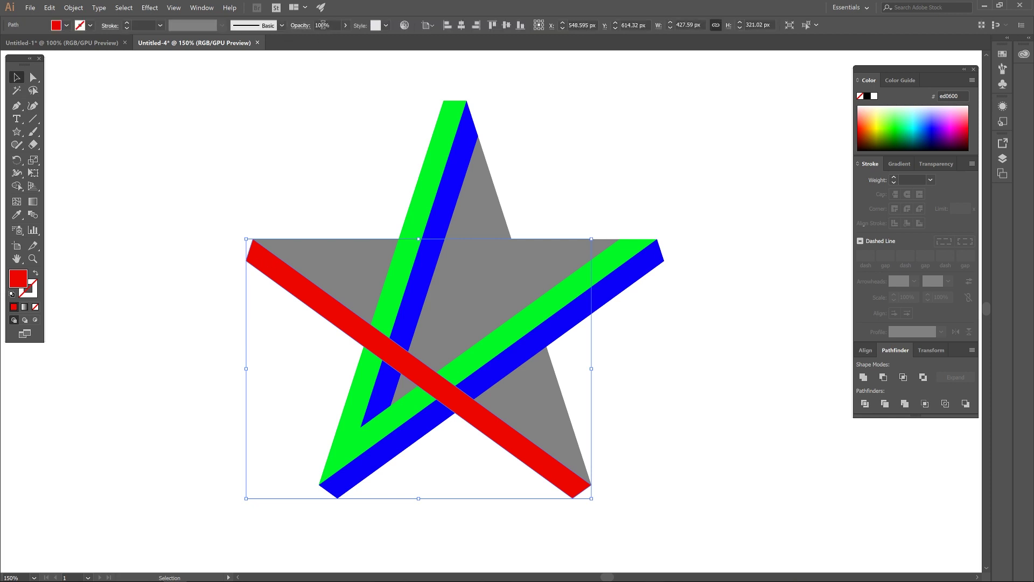
click(346, 26)
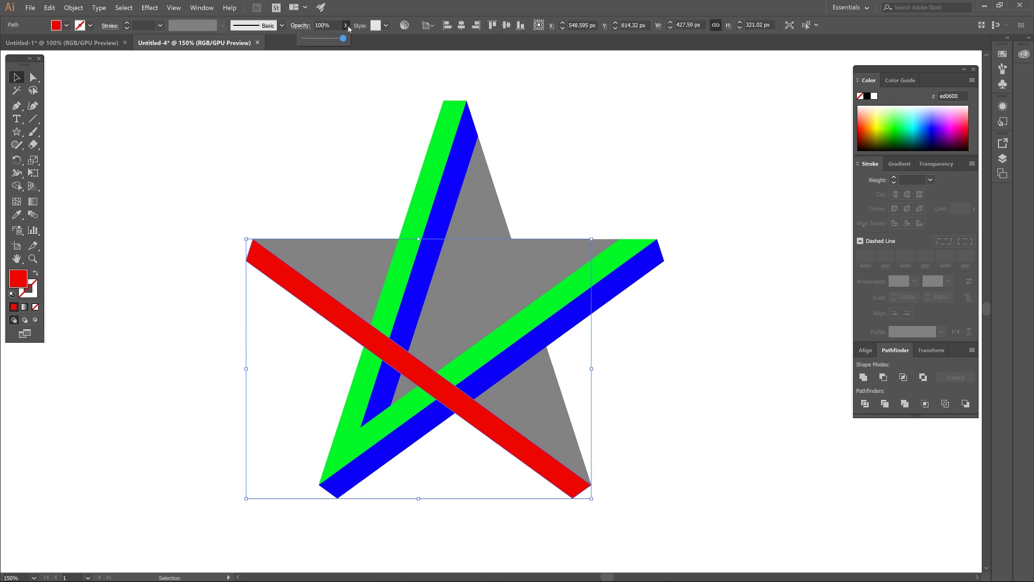
drag(345, 41, 327, 42)
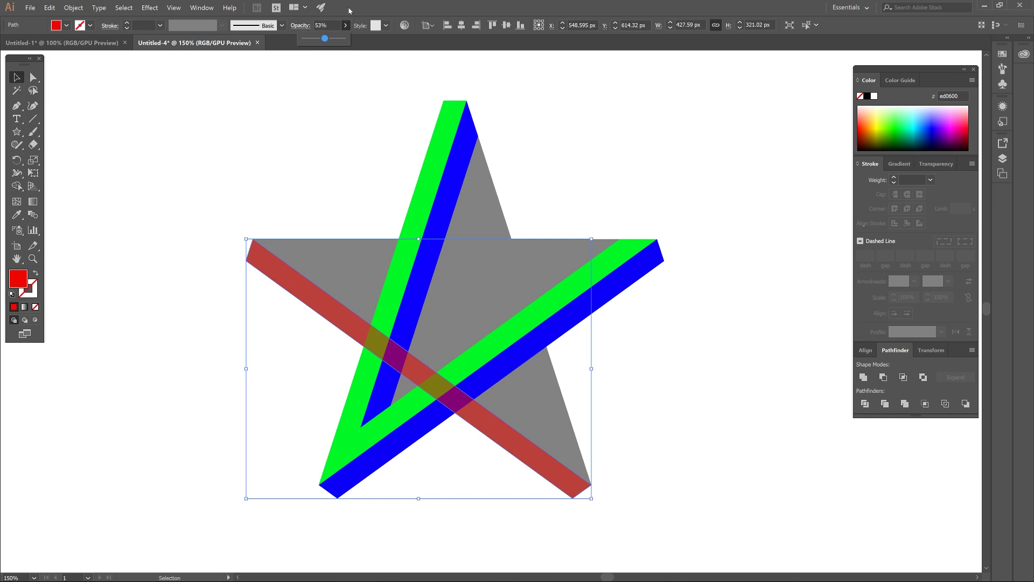
click(349, 10)
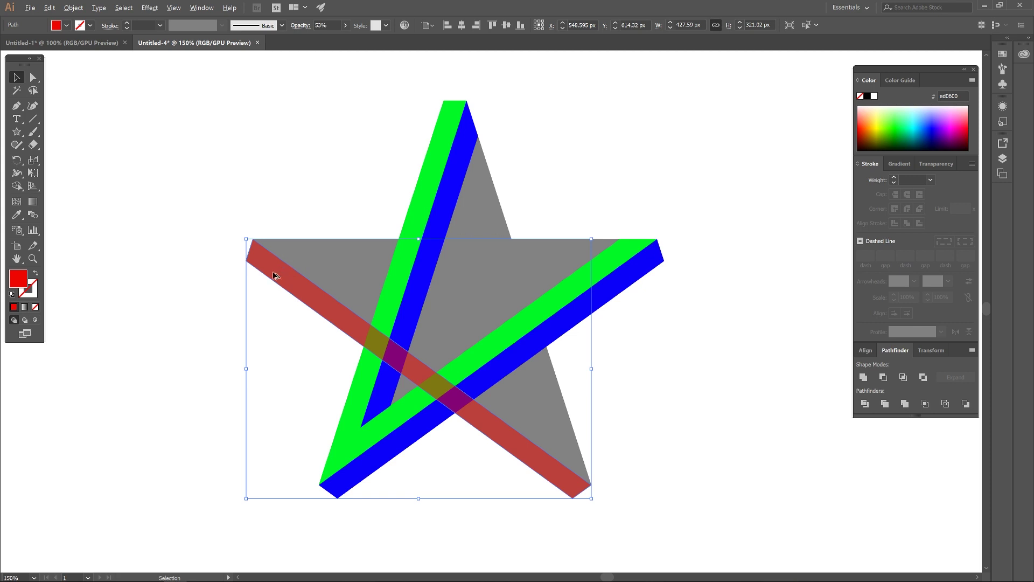
- Duplicate the red band and snap the copy flush along the original's upper edge
mouse_move(275, 270)
mouse_down()
mouse_move(307, 224)
mouse_move(295, 237)
mouse_up()
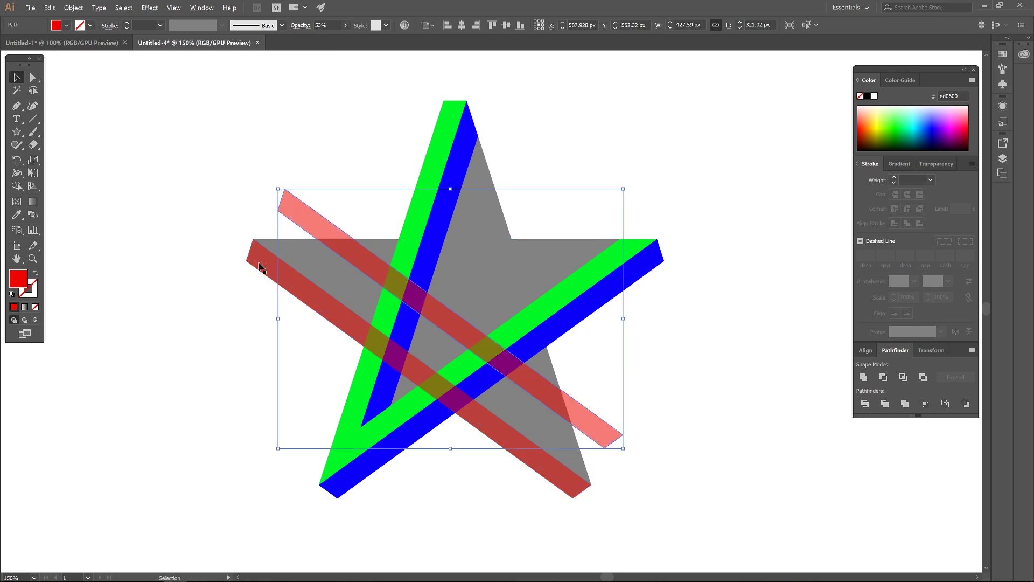
key(a)
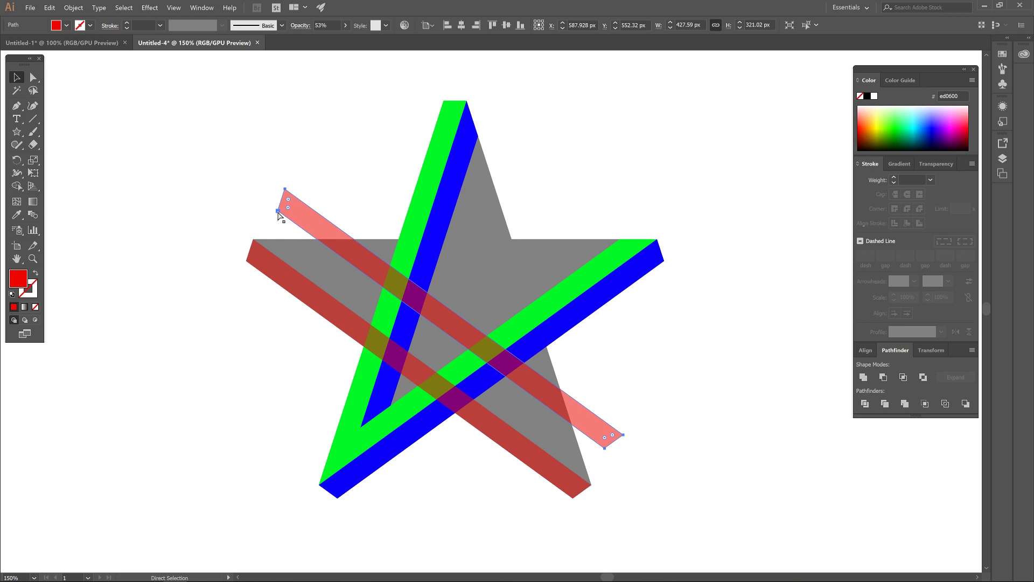
mouse_move(276, 212)
mouse_down()
mouse_move(261, 203)
mouse_move(254, 242)
mouse_up()
key(v)
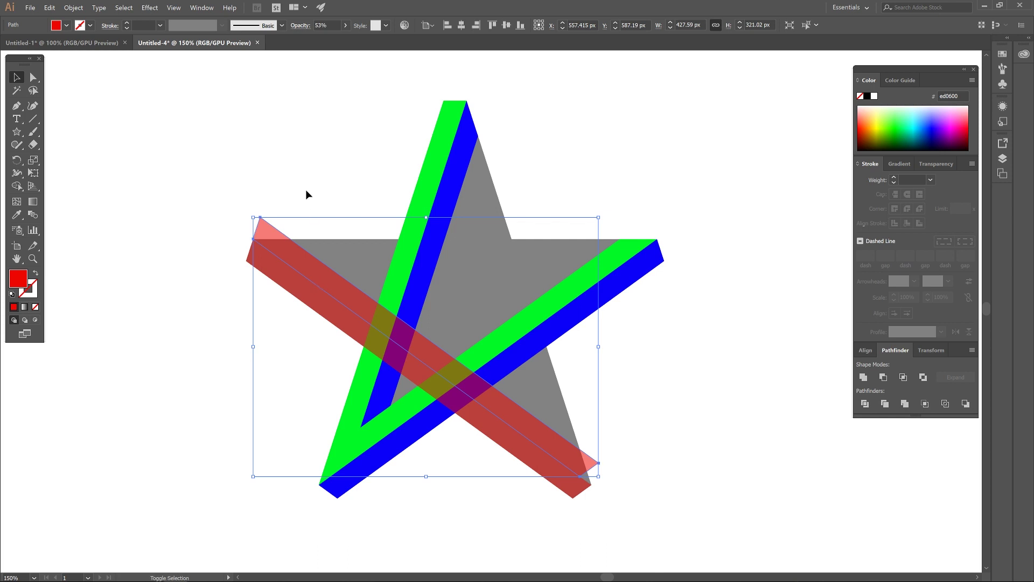
- Merge the red bands with the steep green and blue areas they cross, up to the long green band, using the Shape Builder tool
shift+click(264, 264)
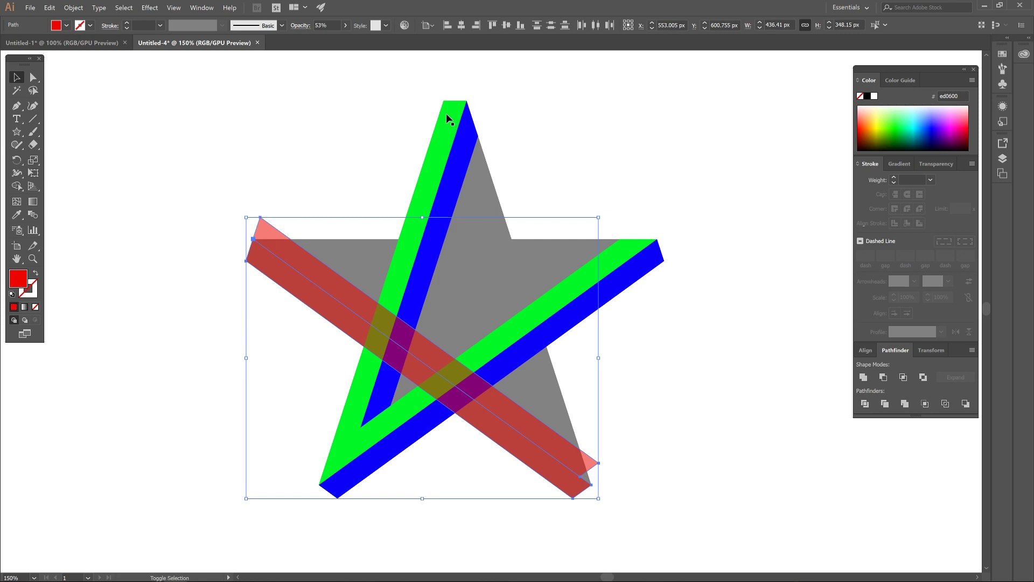
shift+click(438, 137)
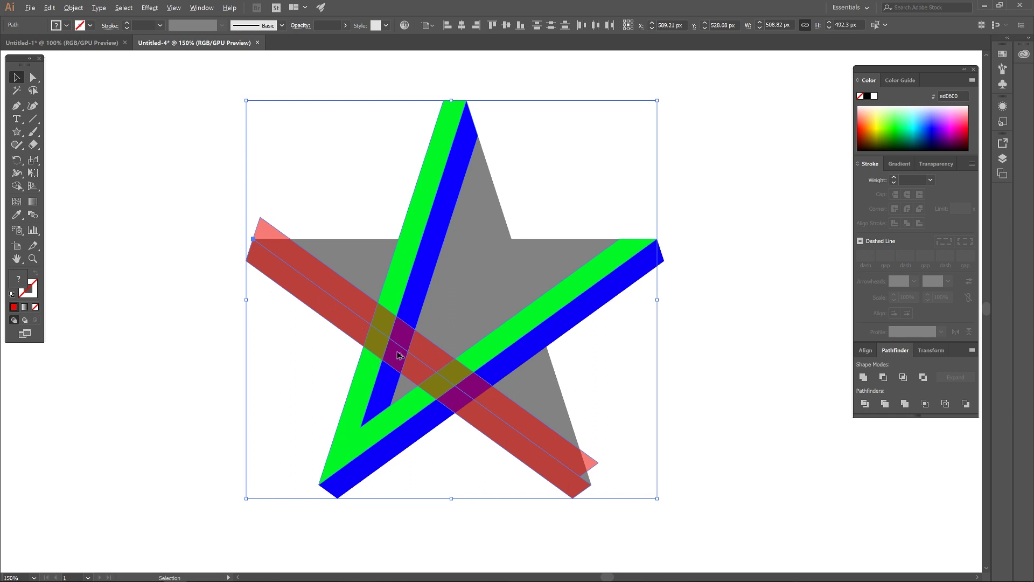
scroll(388, 358, up, 3)
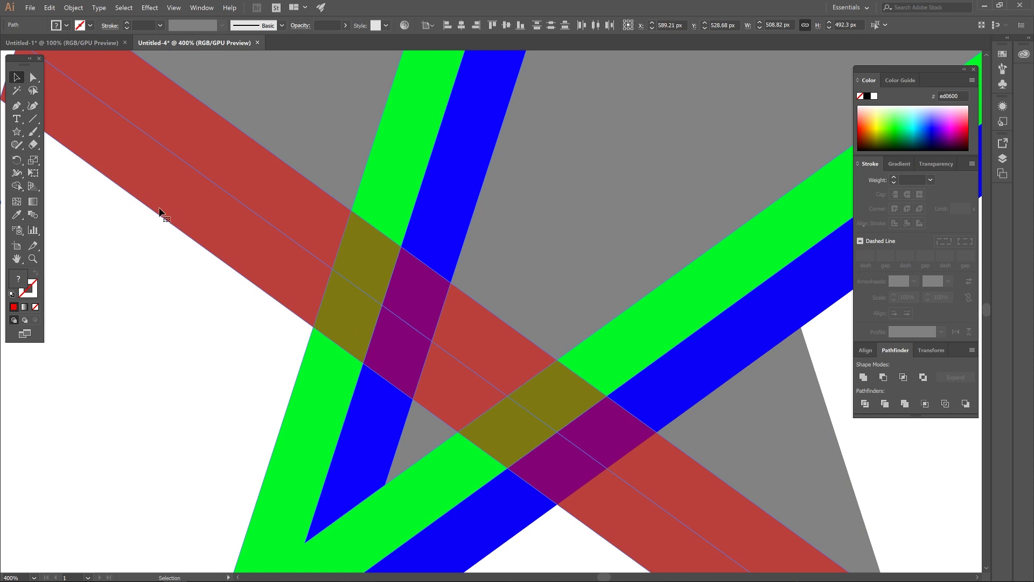
click(15, 187)
mouse_move(412, 285)
mouse_down()
mouse_move(372, 269)
mouse_move(399, 331)
mouse_move(434, 346)
mouse_move(389, 284)
mouse_move(324, 261)
mouse_move(377, 306)
mouse_move(413, 297)
mouse_move(355, 318)
mouse_move(425, 317)
mouse_move(441, 333)
mouse_up()
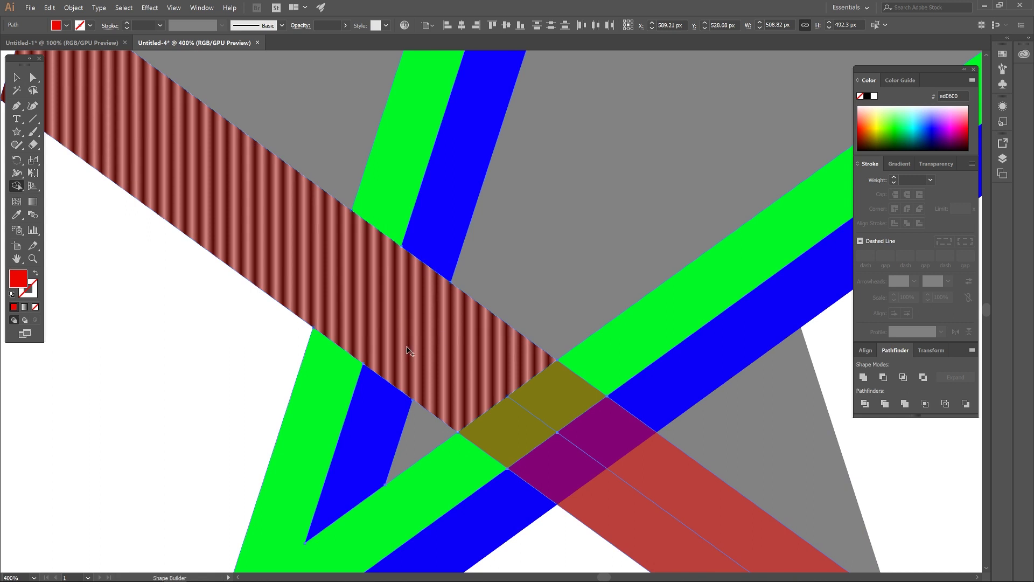
click(16, 77)
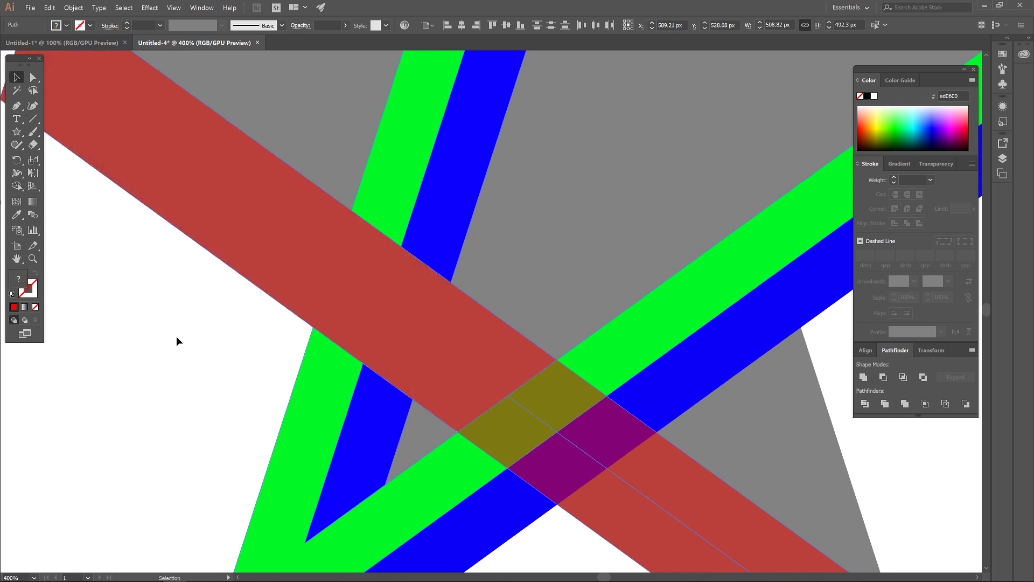
click(172, 284)
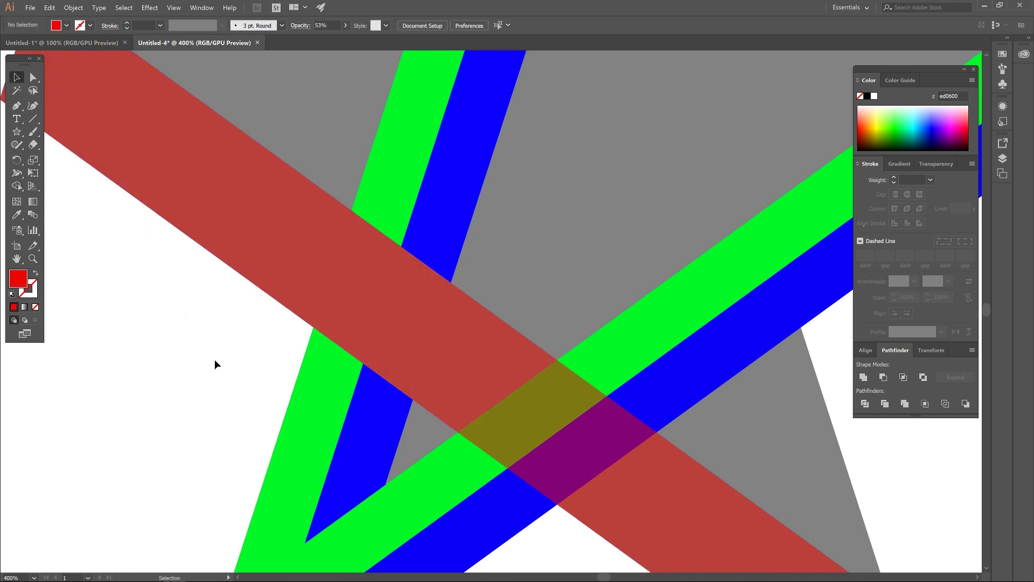
- Delete the merged red piece and the remaining red band, leaving a gap across the steep green and blue bands
drag(469, 353, 332, 207)
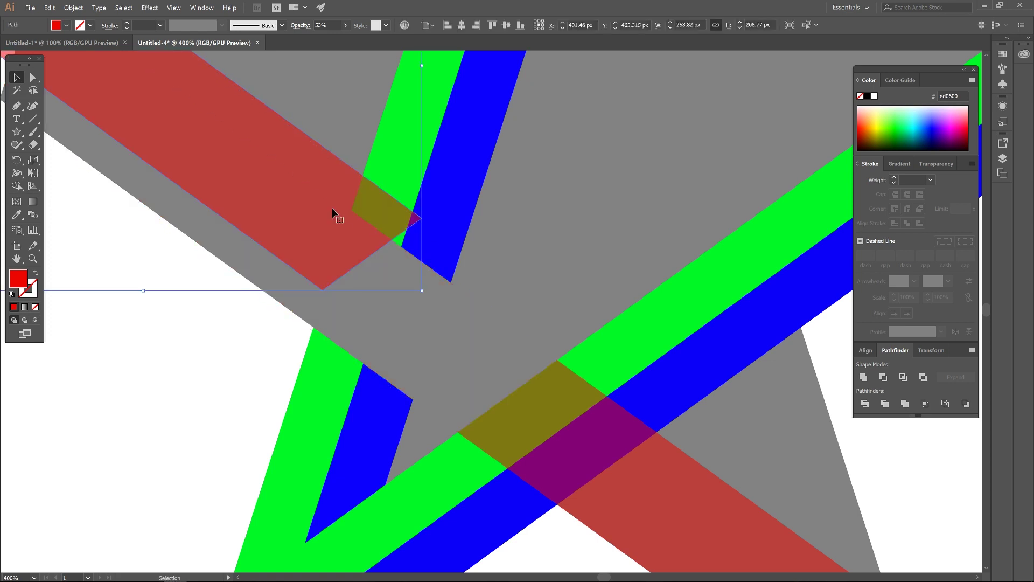
key(Delete)
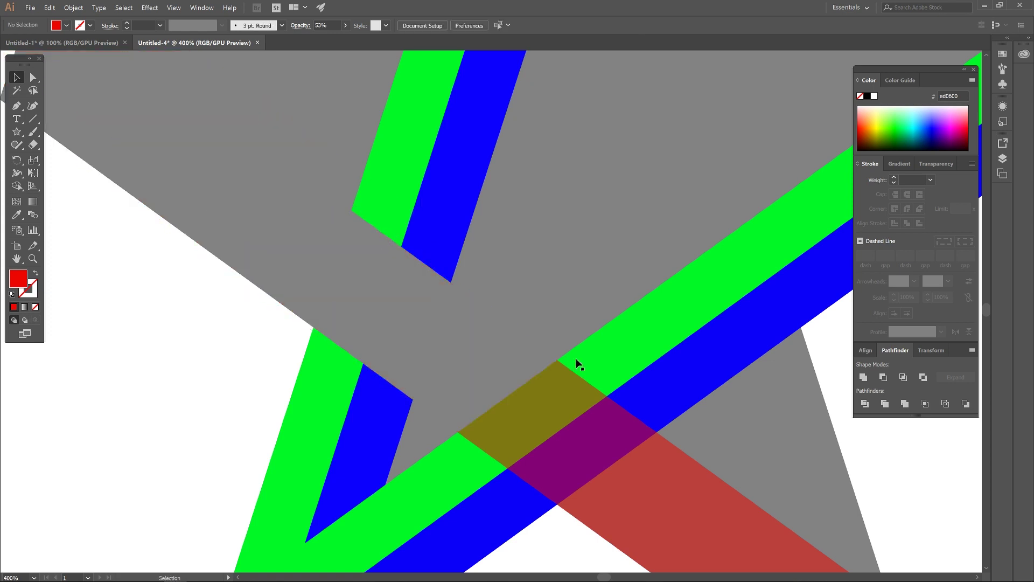
key(ctrl+z)
key(ctrl+shift+z)
click(581, 474)
key(Delete)
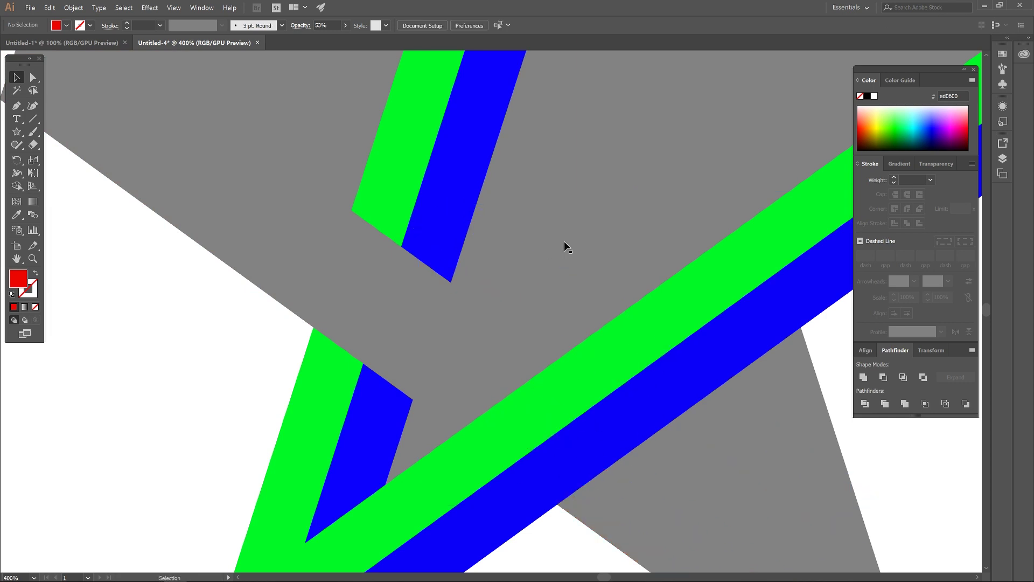
scroll(564, 240, down, 3)
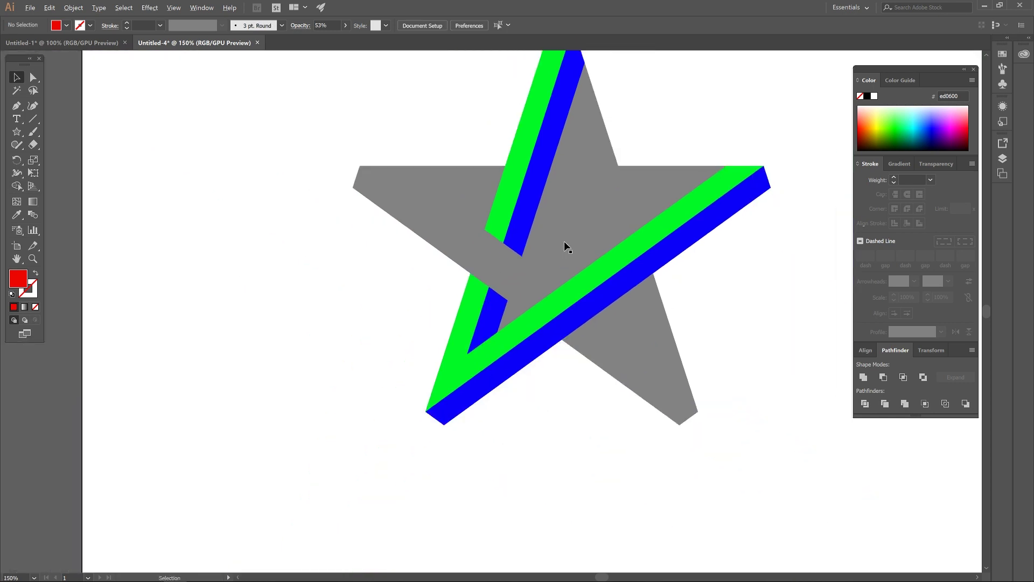
drag(591, 184, 461, 262)
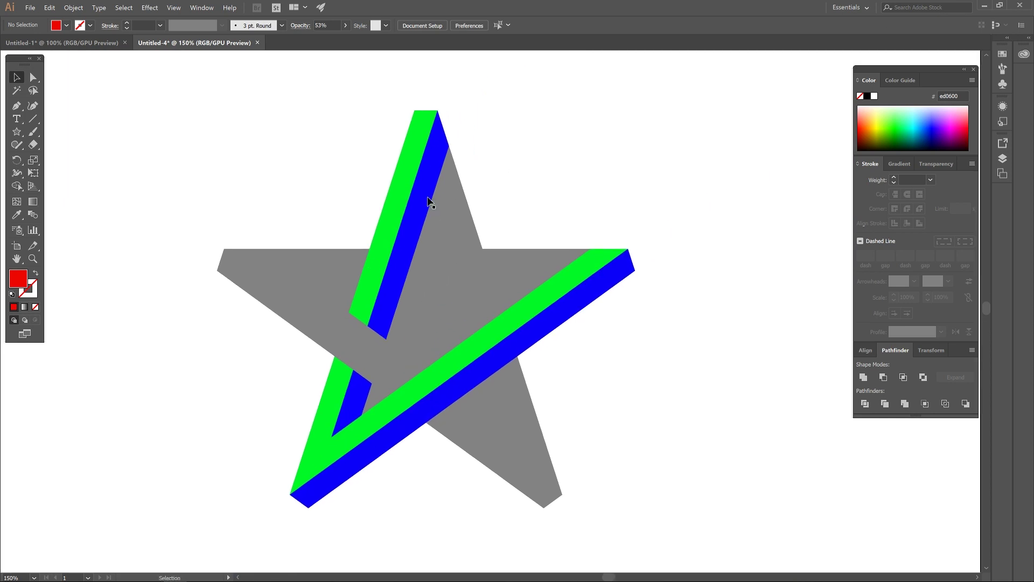
- Delete the detached upper pieces of the steep green and blue bands
drag(419, 221, 639, 146)
key(ctrl+z)
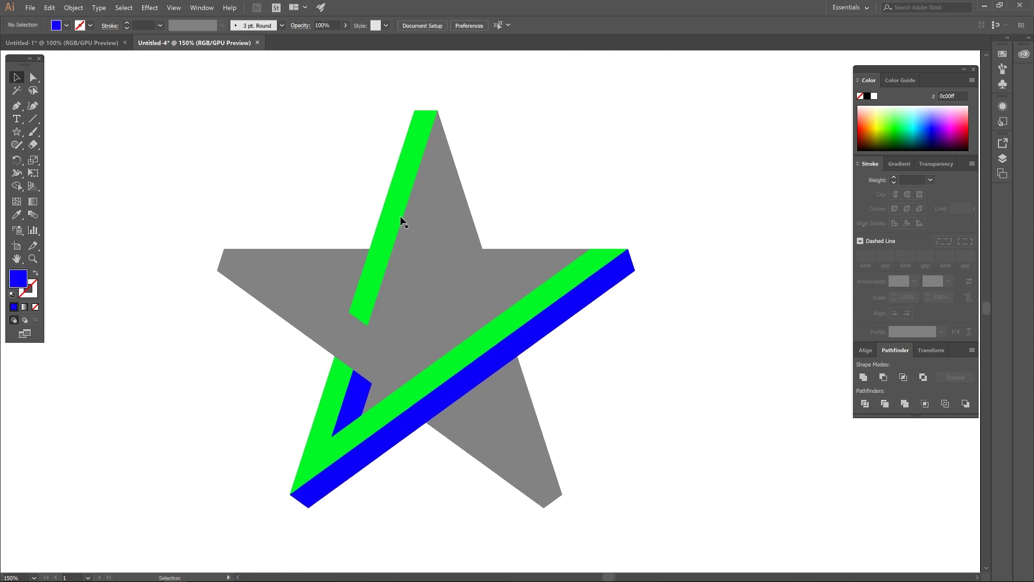
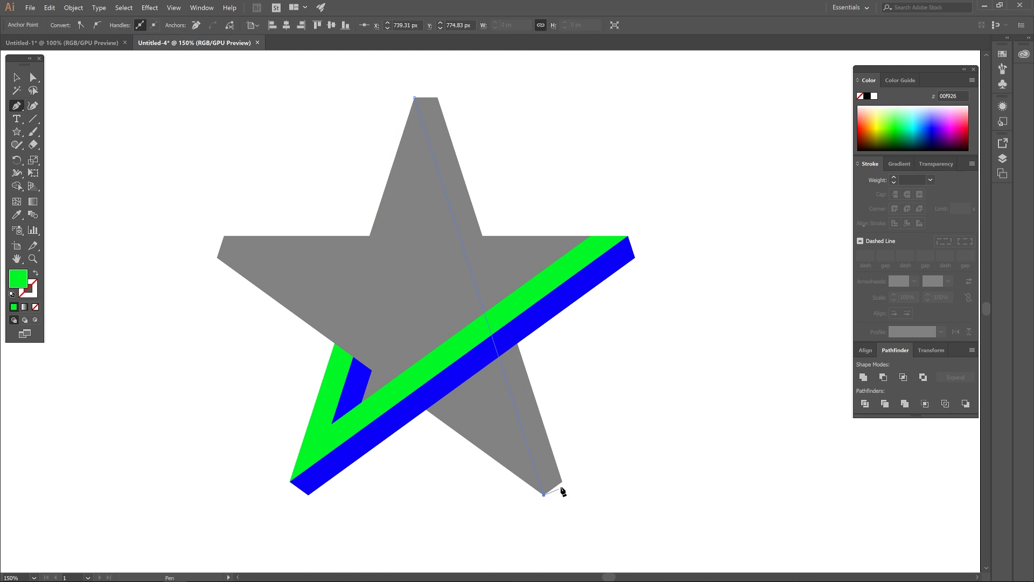
- Draw a closed band with the Pen tool from the star's top tip to its lower-right tip and fill it red (ff0700)
click(561, 480)
click(438, 98)
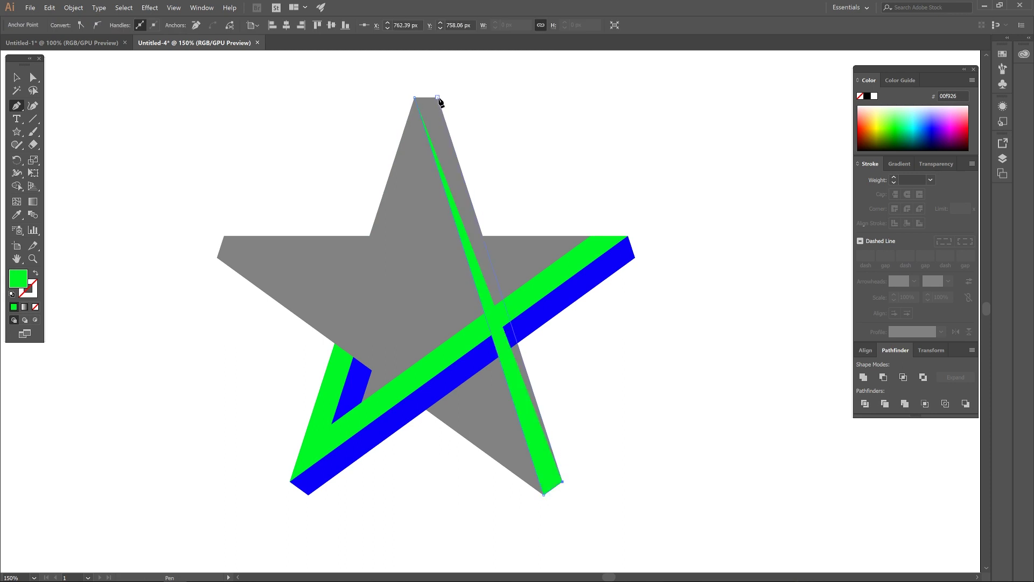
click(414, 98)
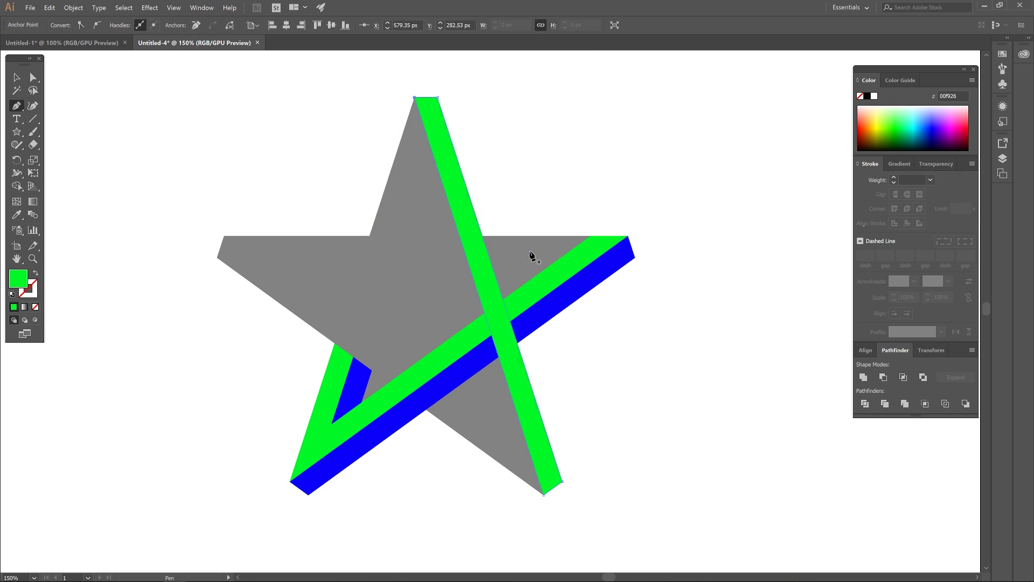
click(861, 123)
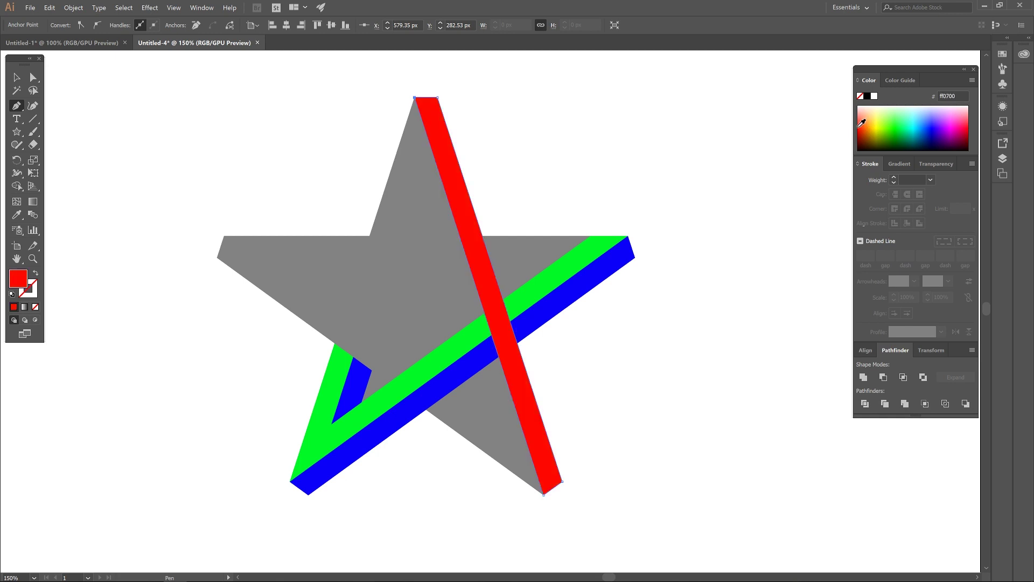
- Lower the new red band's opacity to 52%
click(17, 78)
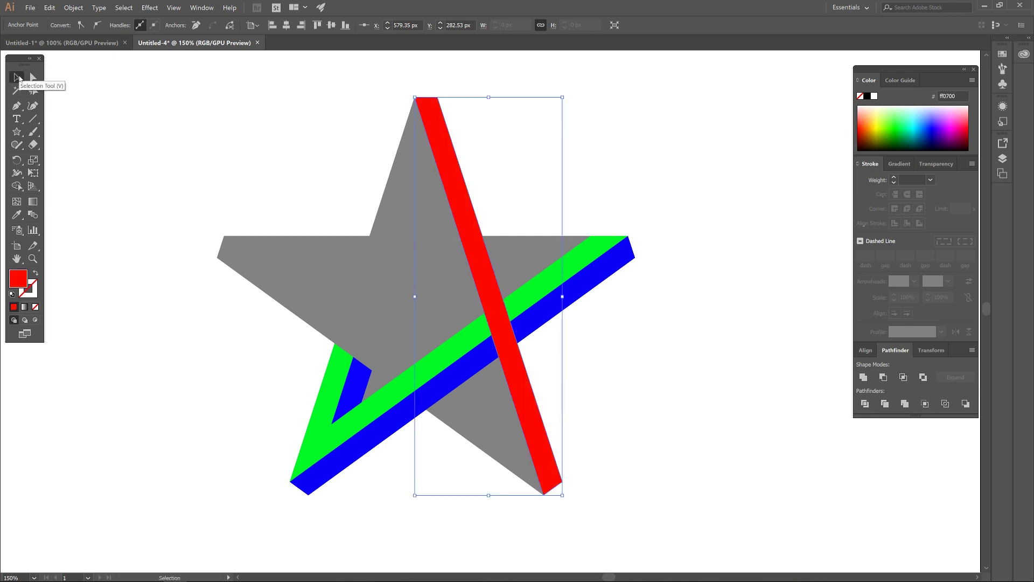
click(441, 130)
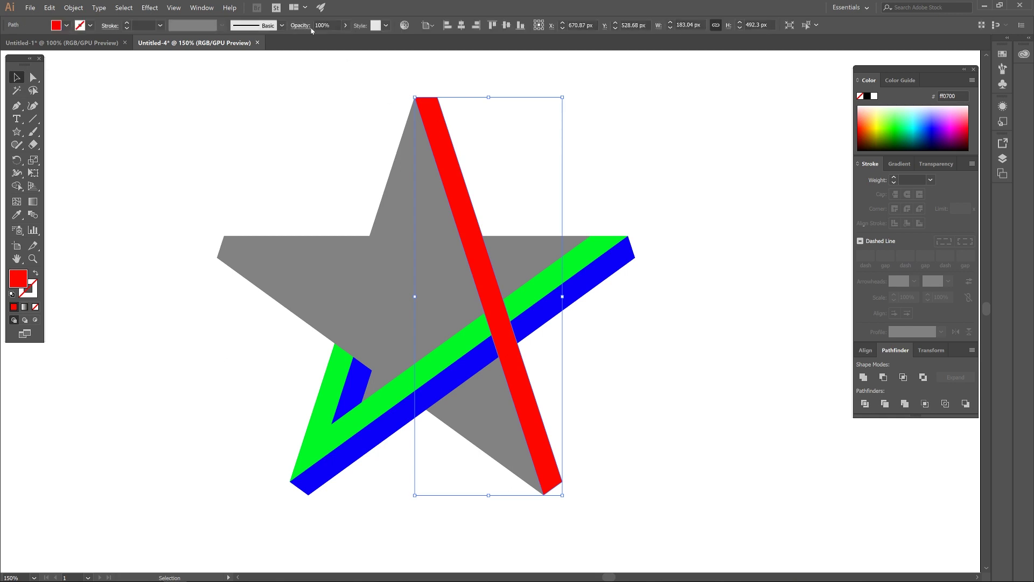
click(345, 25)
drag(344, 38, 323, 38)
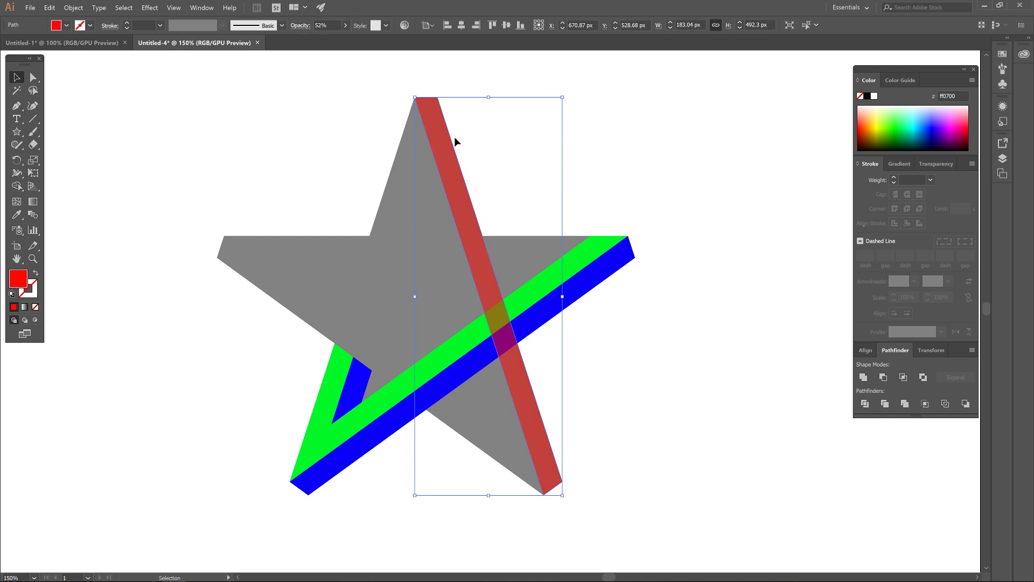
- Duplicate the steep red band and snap the copy flush along the original's inner edge
drag(438, 127, 402, 129)
key(a)
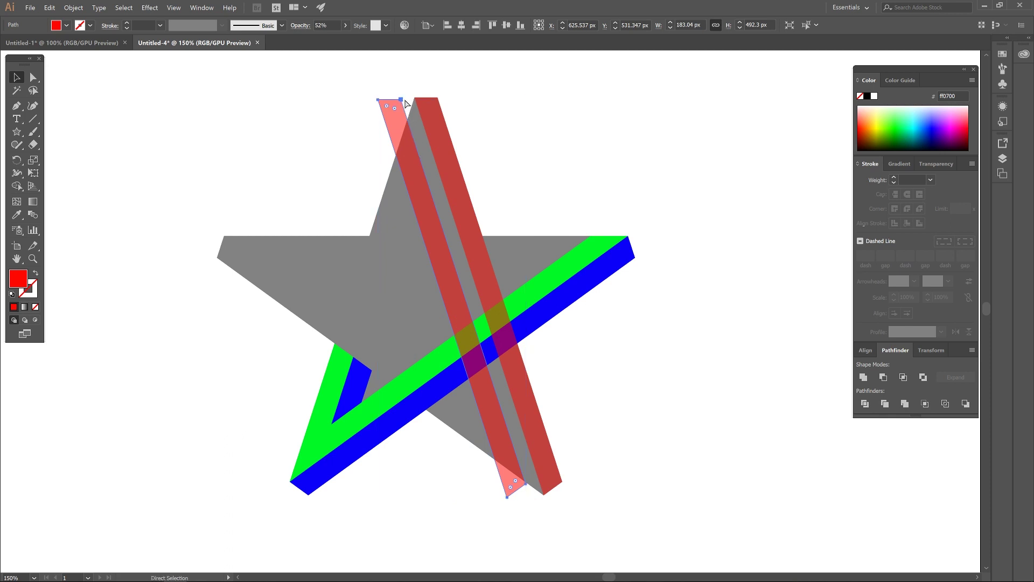
drag(407, 102, 421, 100)
key(v)
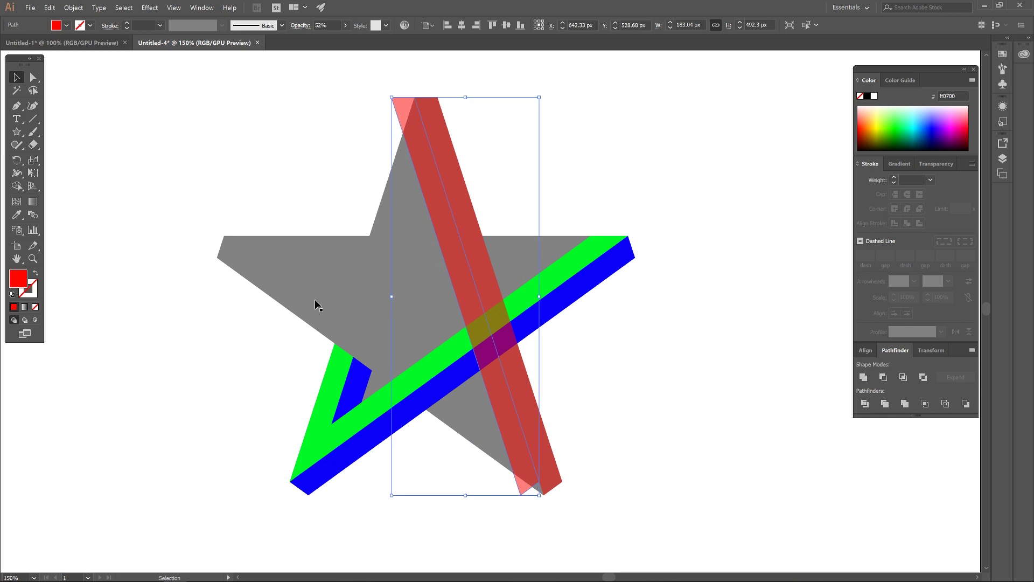
- Merge the areas where both red bands cross the long green and blue bands, using the Shape Builder tool
shift+click(437, 111)
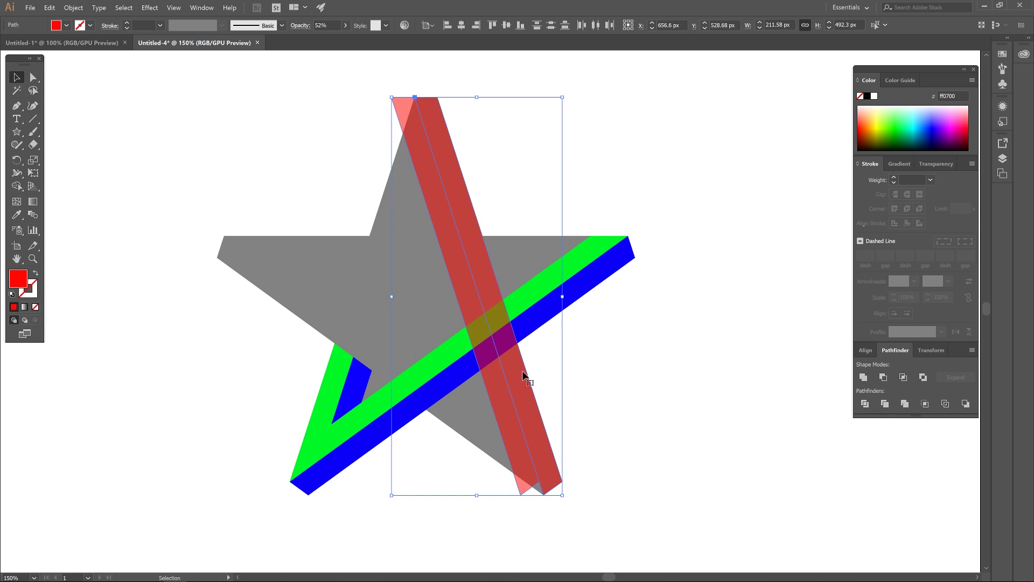
scroll(514, 369, up, 3)
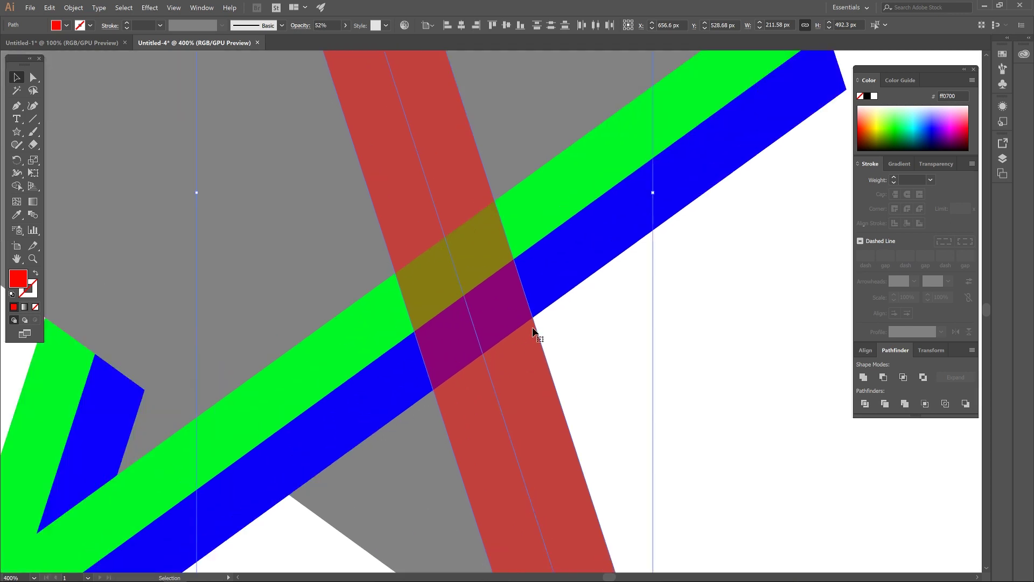
shift+click(569, 180)
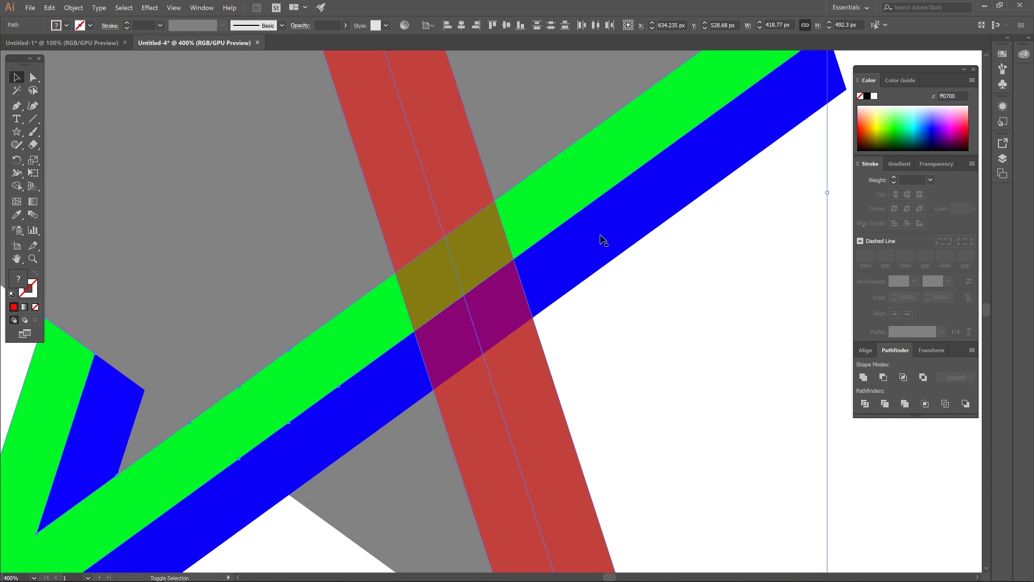
shift+click(619, 231)
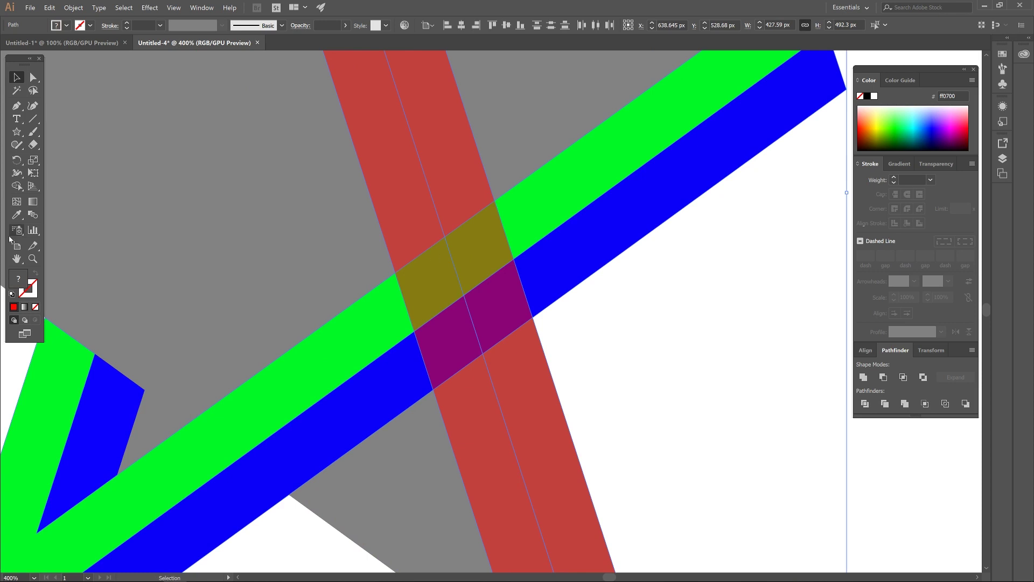
click(19, 188)
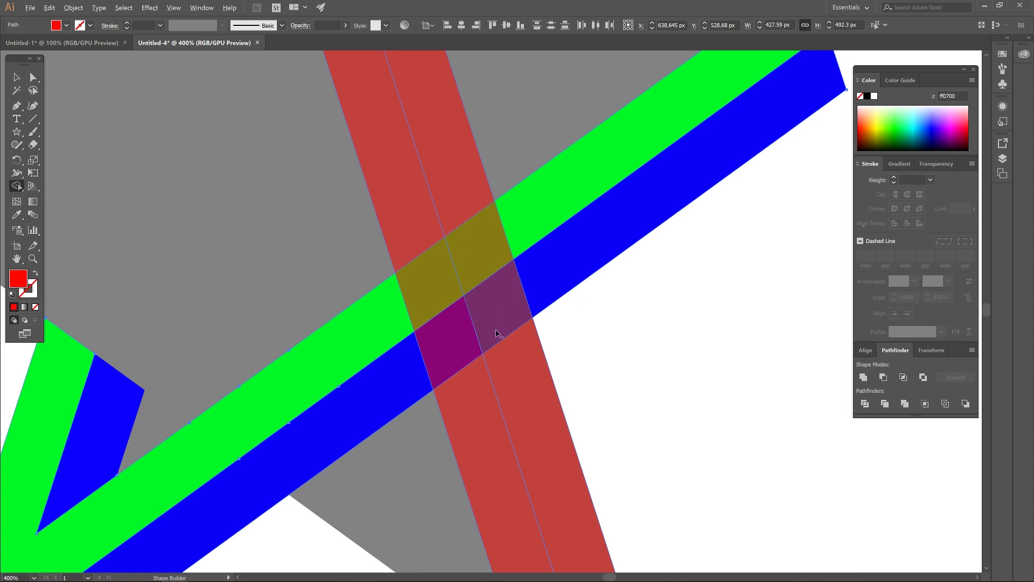
mouse_move(494, 317)
mouse_down()
mouse_move(456, 313)
mouse_move(428, 274)
mouse_move(439, 227)
mouse_move(474, 231)
mouse_move(507, 310)
mouse_move(509, 361)
mouse_move(466, 371)
mouse_move(451, 323)
mouse_move(467, 254)
mouse_move(487, 335)
mouse_move(440, 289)
mouse_move(441, 231)
mouse_move(486, 340)
mouse_move(465, 261)
mouse_up()
- Delete the merged crossing piece and the remaining red bands, leaving a gap across the long green and blue bands
click(17, 77)
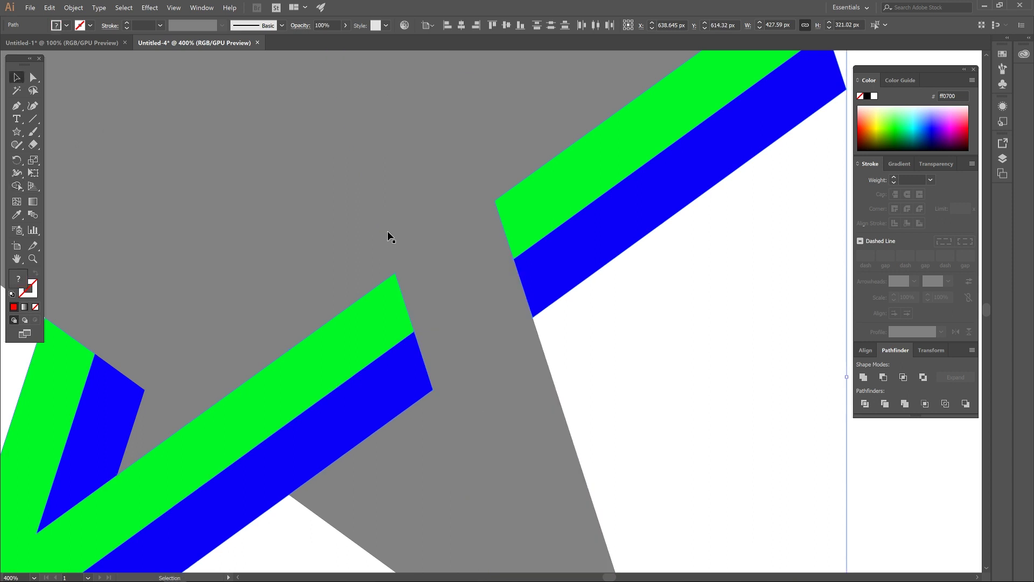
scroll(387, 231, down, 4)
scroll(386, 230, up, 1)
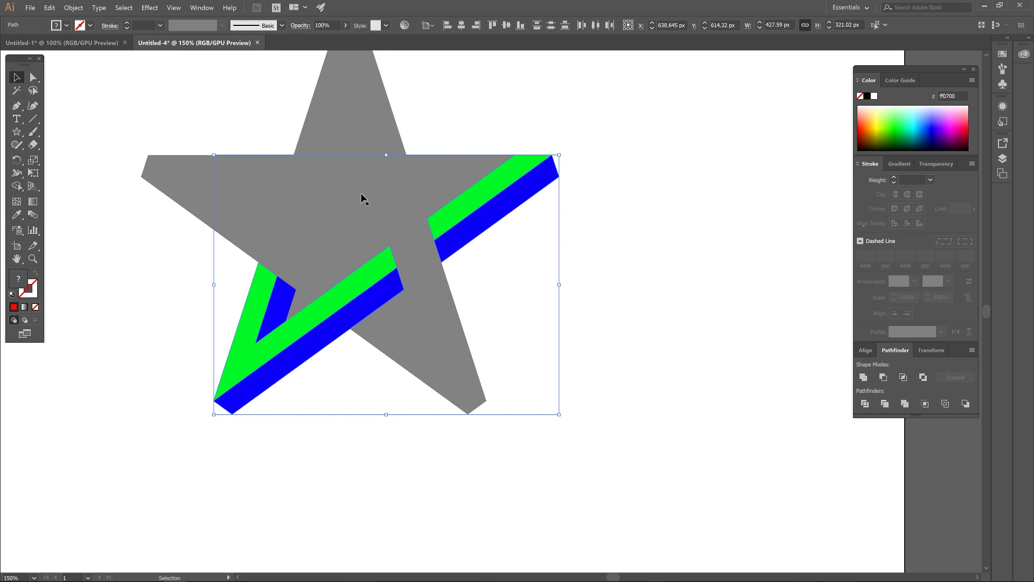
drag(463, 204, 507, 178)
key(ctrl+z)
click(602, 167)
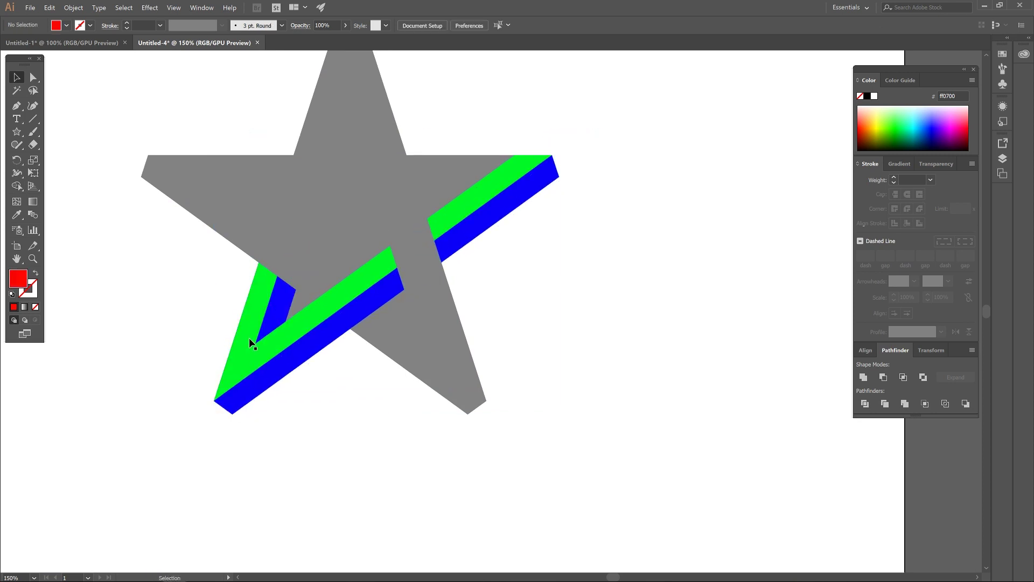
- Delete the detached green and blue pieces beyond the gap, on the star's upper-right arm
click(441, 212)
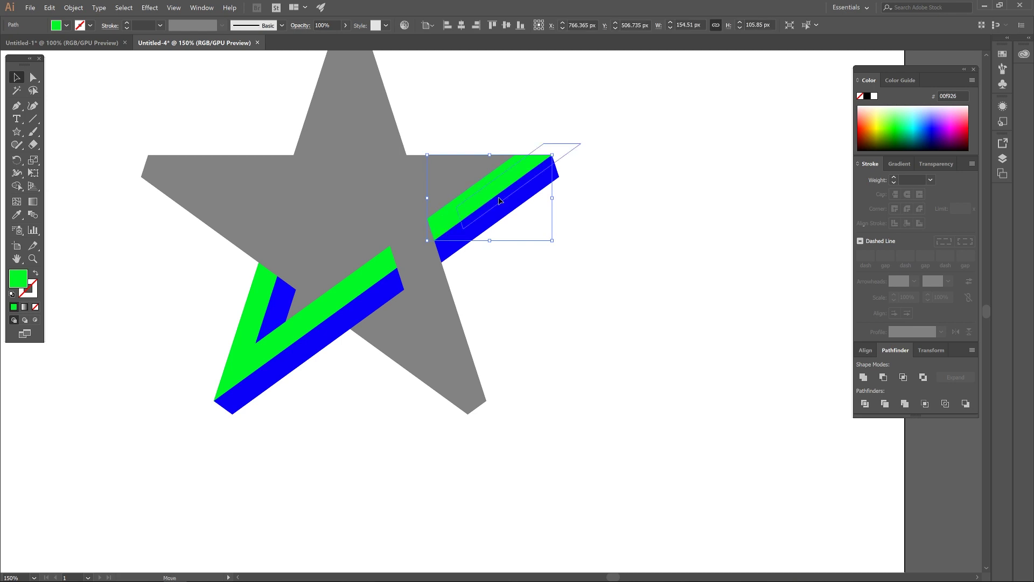
drag(456, 211, 573, 222)
key(Delete)
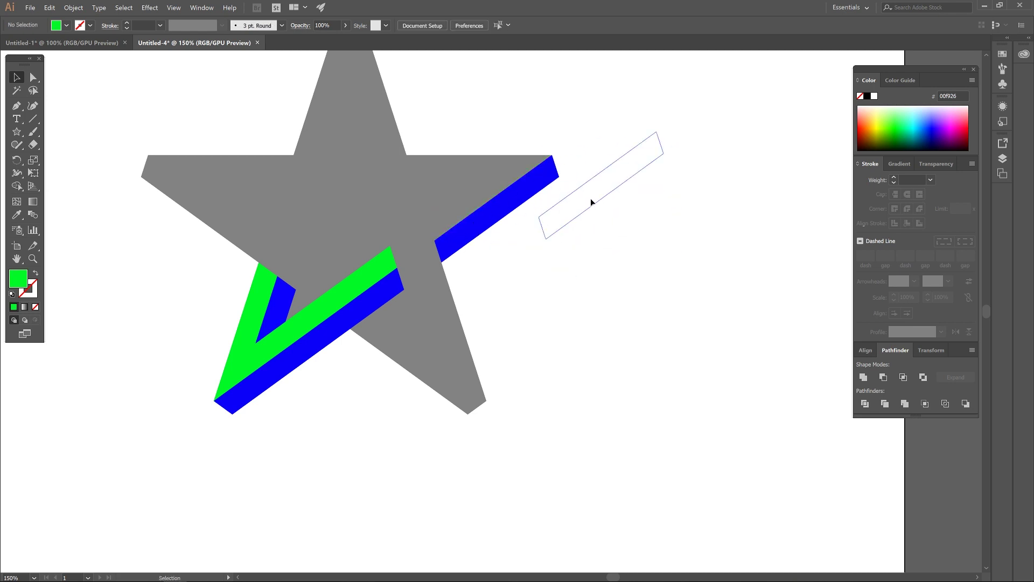
drag(477, 230, 618, 238)
key(Delete)
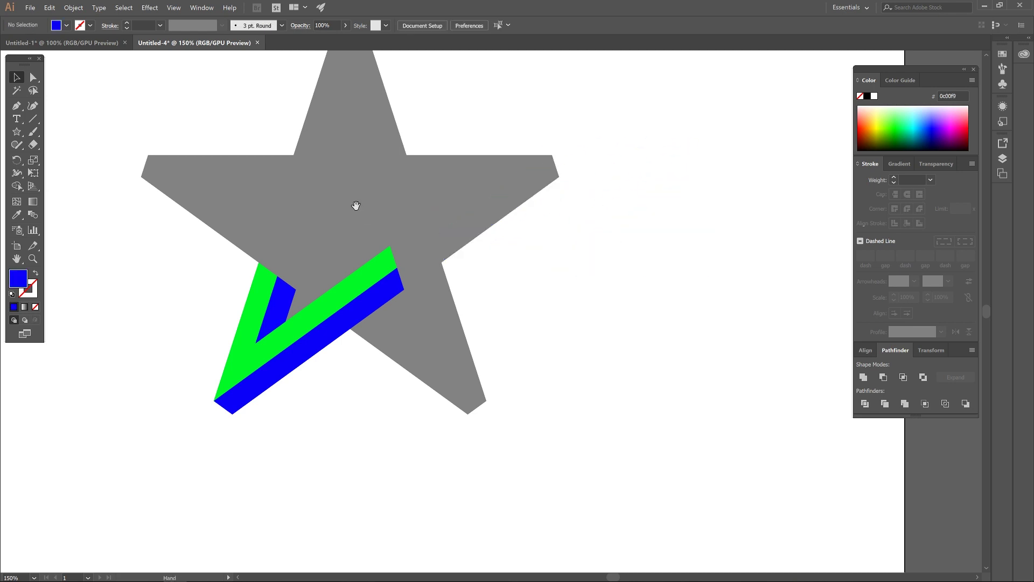
drag(356, 205, 404, 252)
drag(362, 382, 233, 390)
scroll(371, 351, down, 1)
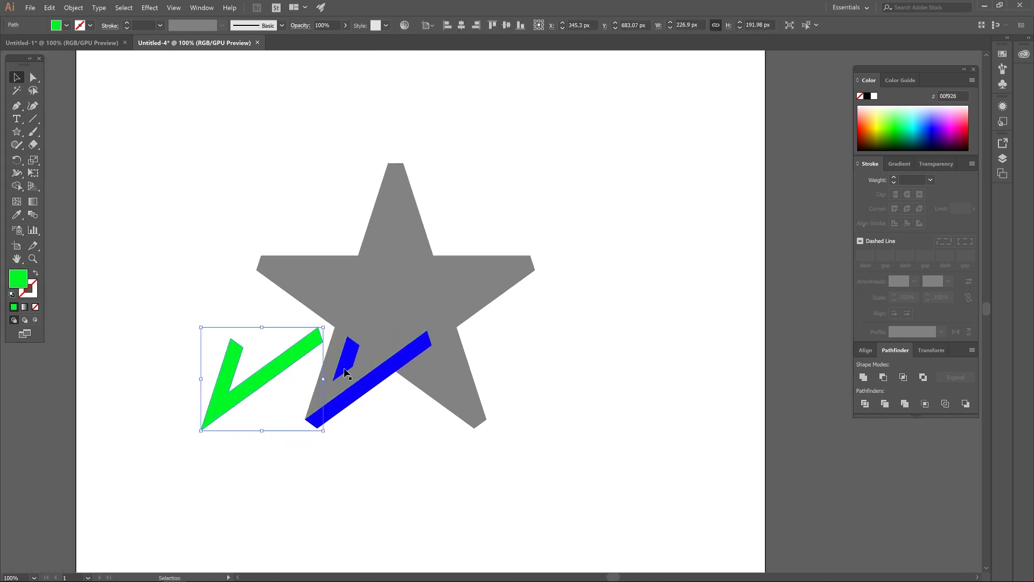
click(348, 353)
click(358, 397)
key(a)
click(348, 359)
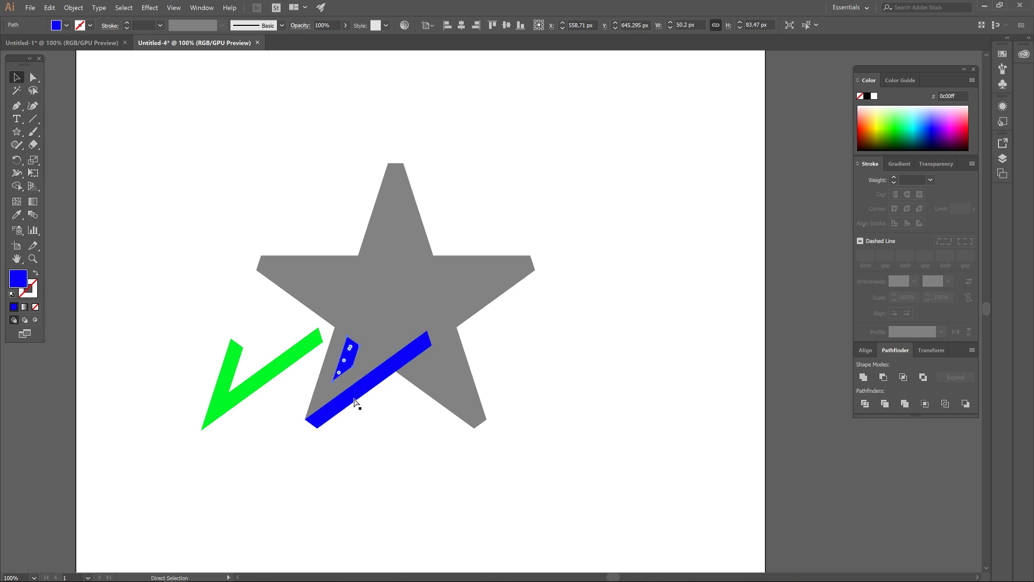
key(ctrl+z)
key(v)
click(364, 430)
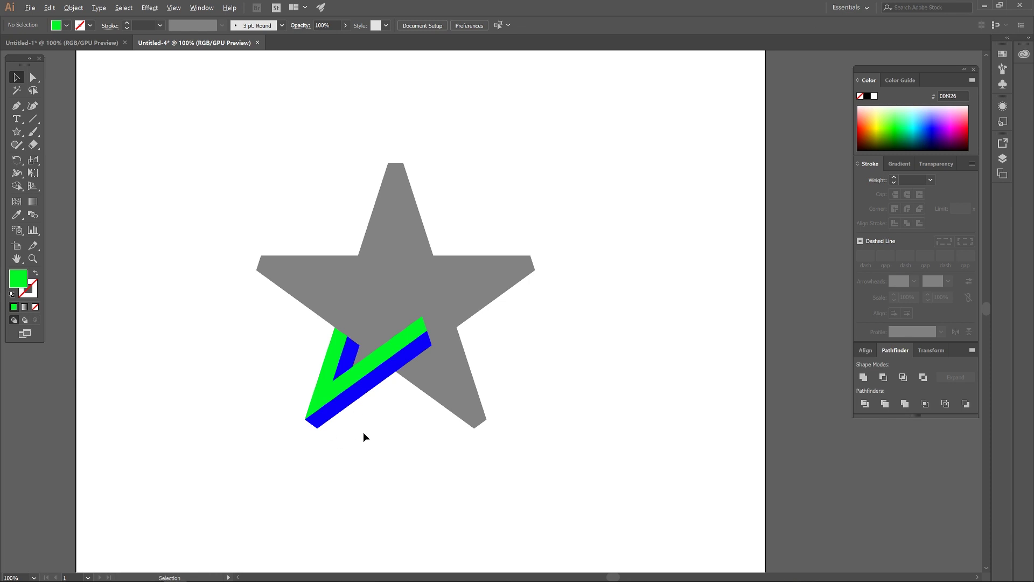
- Group the green V shape with its two blue pieces and lower the group's opacity to 54%
scroll(363, 432, up, 1)
click(349, 307)
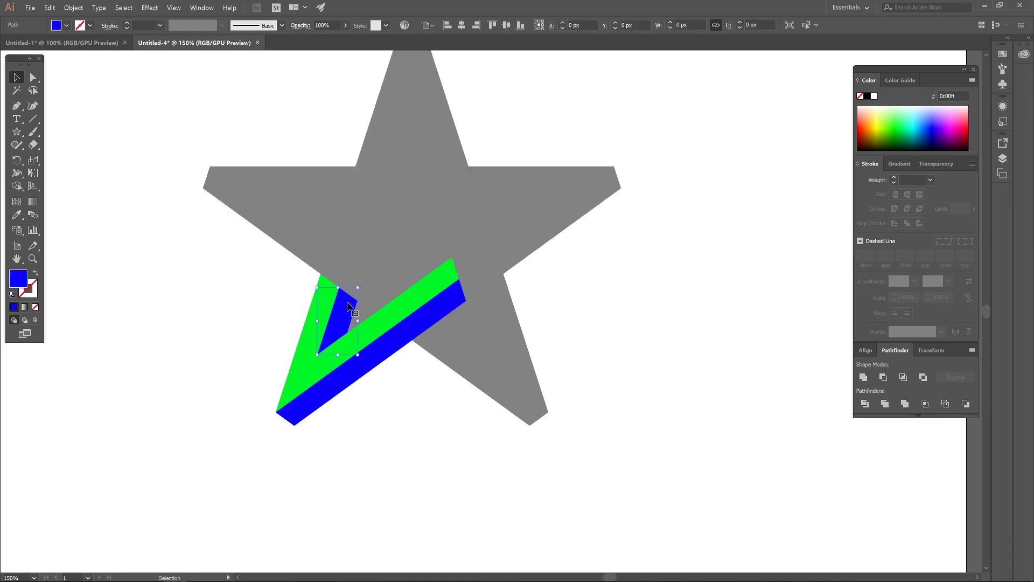
shift+click(320, 310)
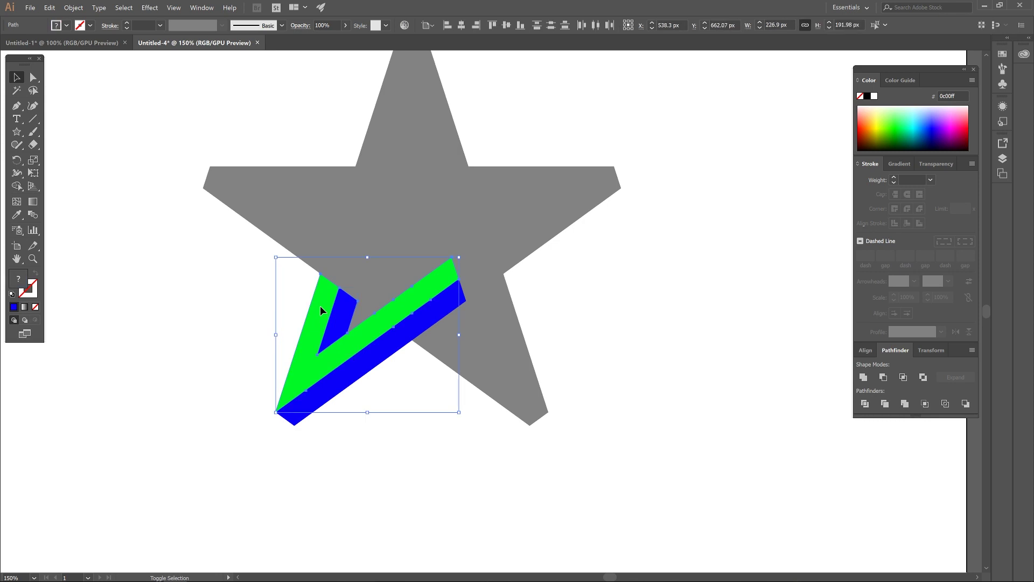
shift+click(319, 403)
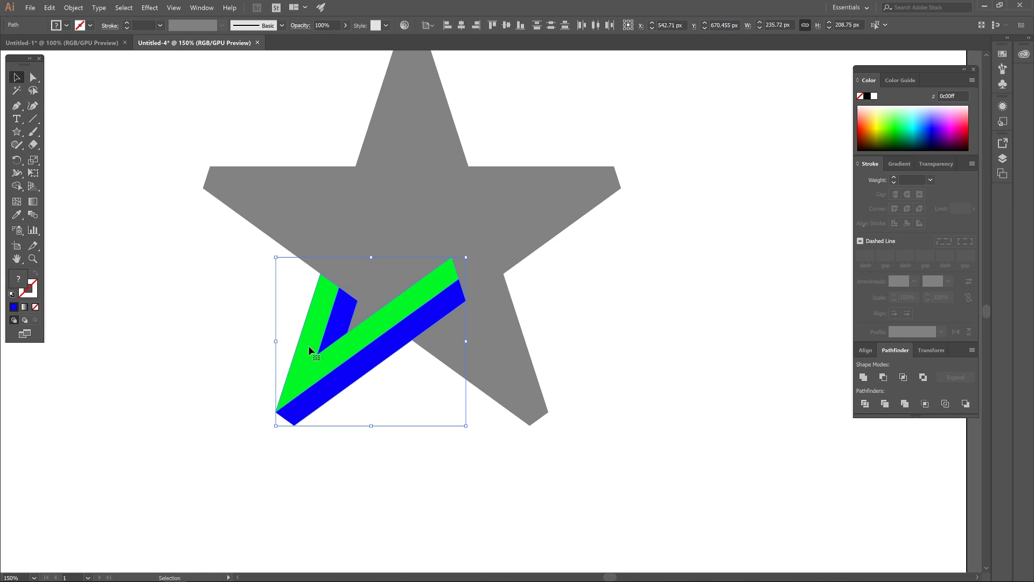
key(a)
key(v)
click(345, 25)
drag(345, 38, 325, 38)
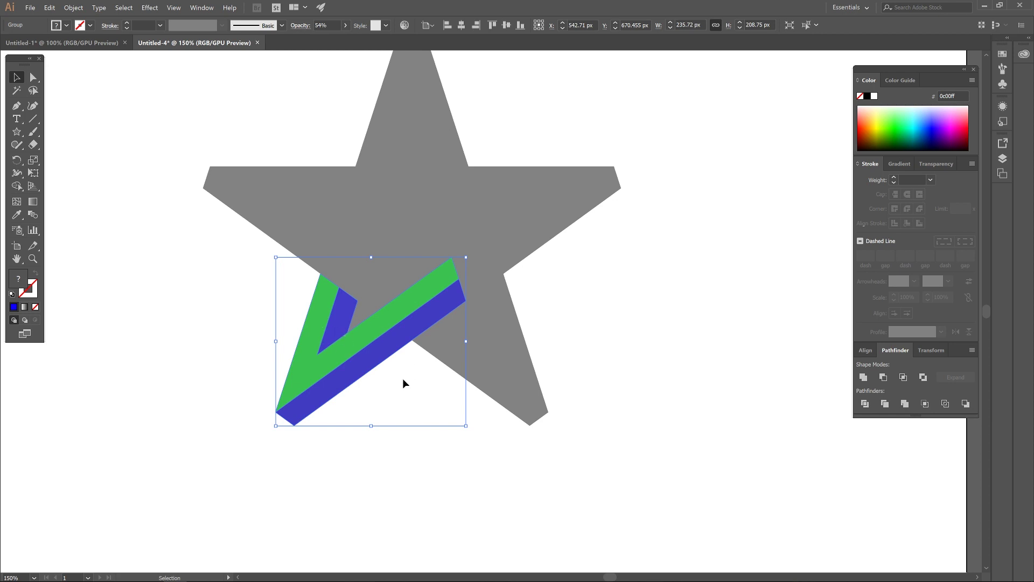
- Place a copy of the green and blue group beside the star and check the finished star design in Untitled-1
drag(387, 390, 433, 407)
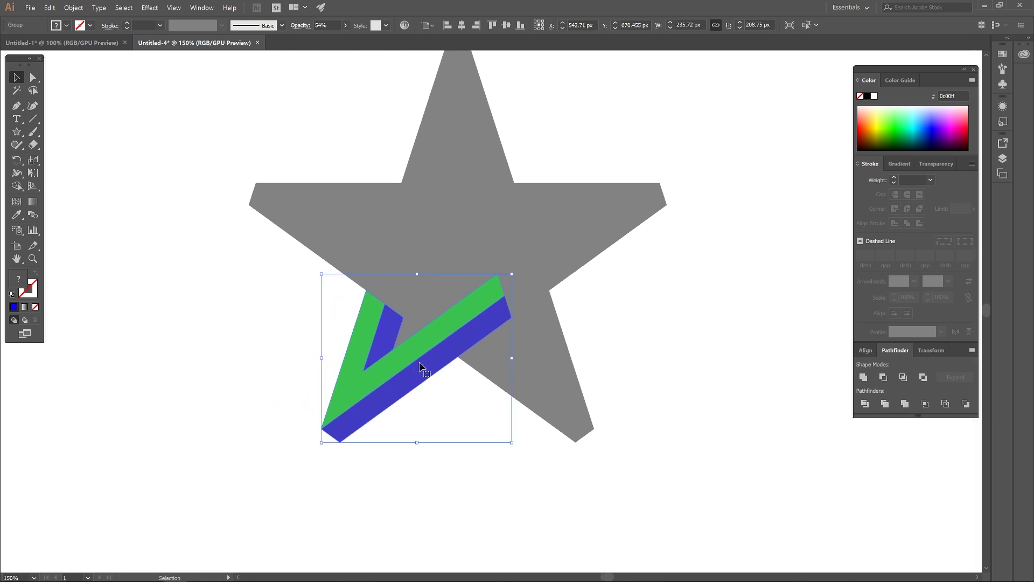
drag(435, 338, 209, 342)
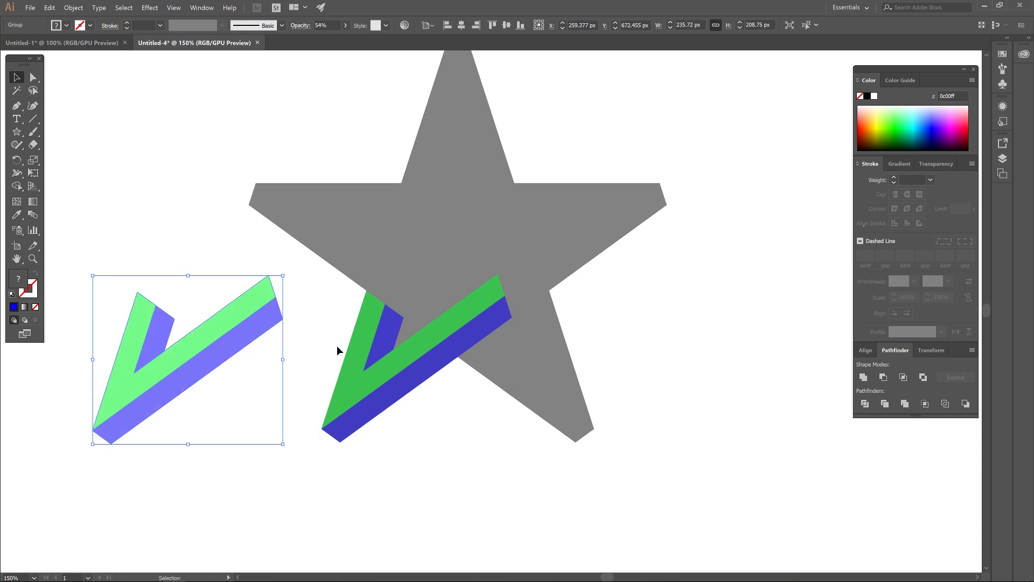
click(54, 42)
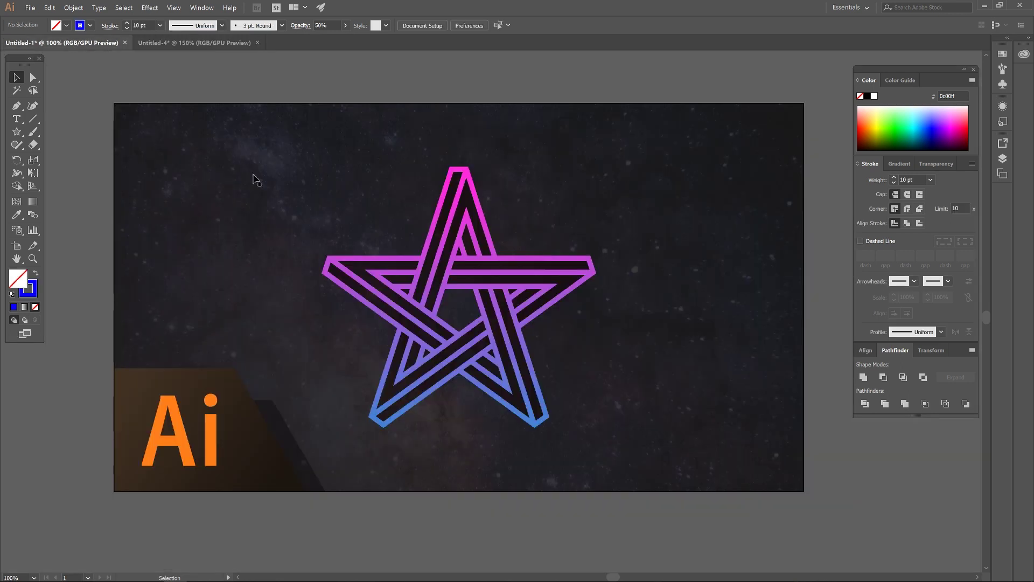
click(194, 43)
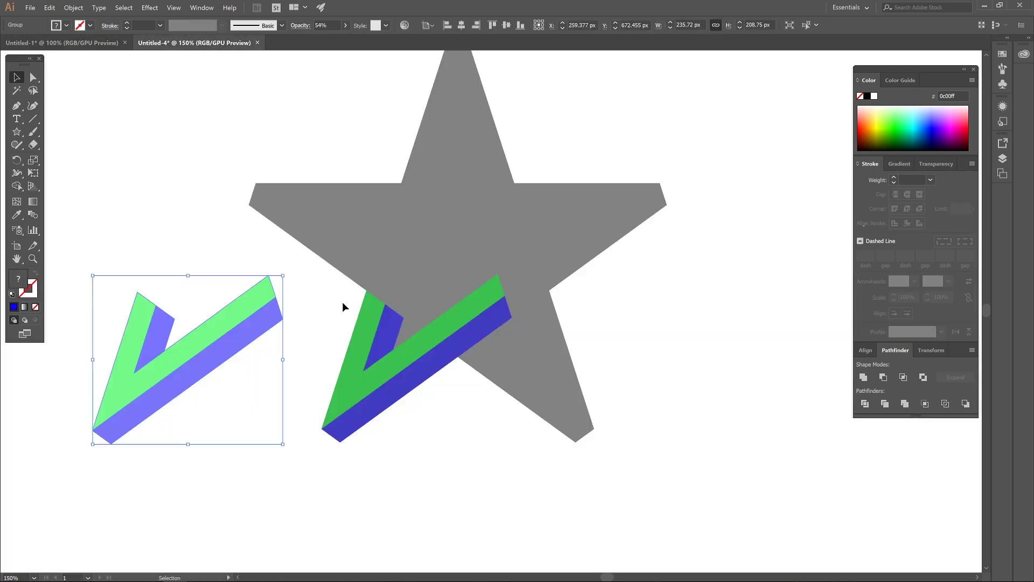
- Snap the copied group's lowest corner onto the lower corner of the star's left tip
key(a)
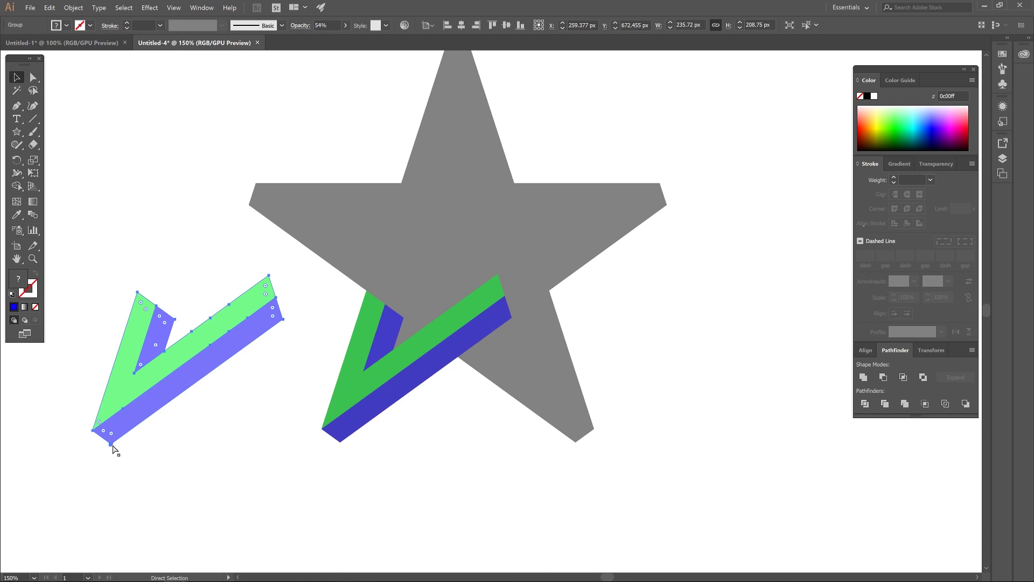
drag(111, 443, 247, 213)
drag(337, 147, 368, 292)
scroll(334, 265, up, 2)
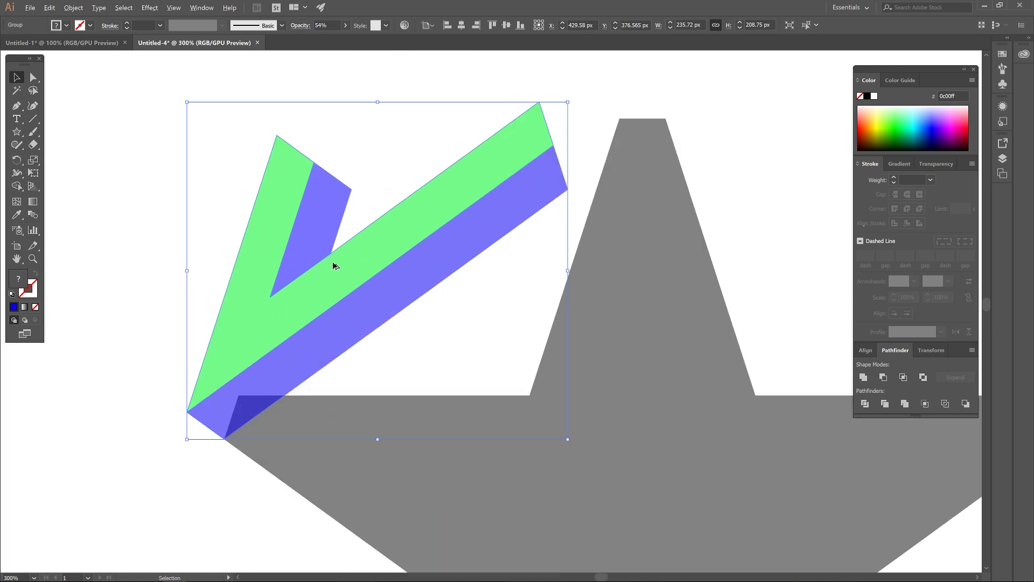
scroll(432, 348, down, 1)
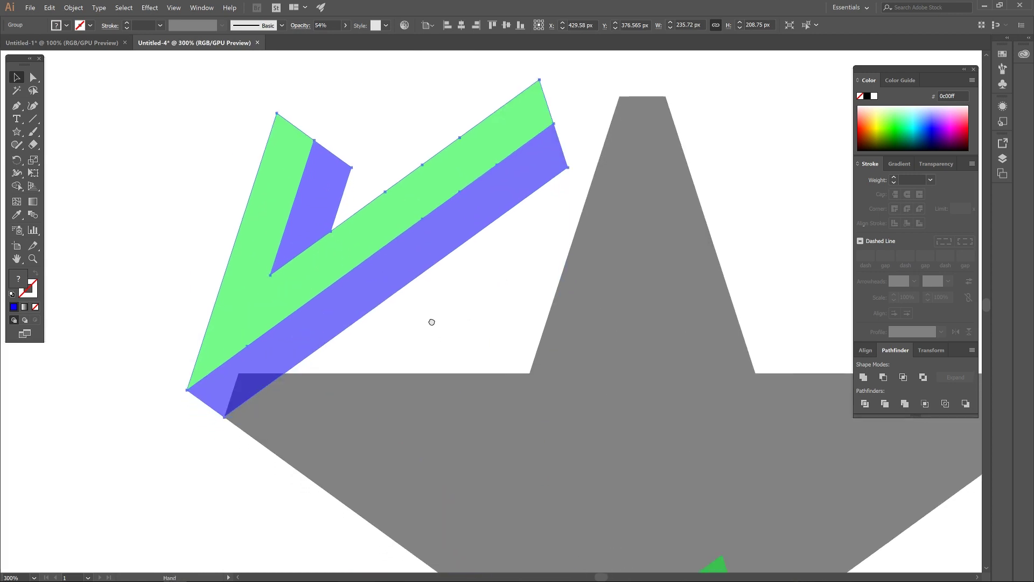
- Turn on Smart Guides and rotate the copied group about its lowest corner until it fits the star's left arm
click(17, 162)
scroll(378, 253, up, 15)
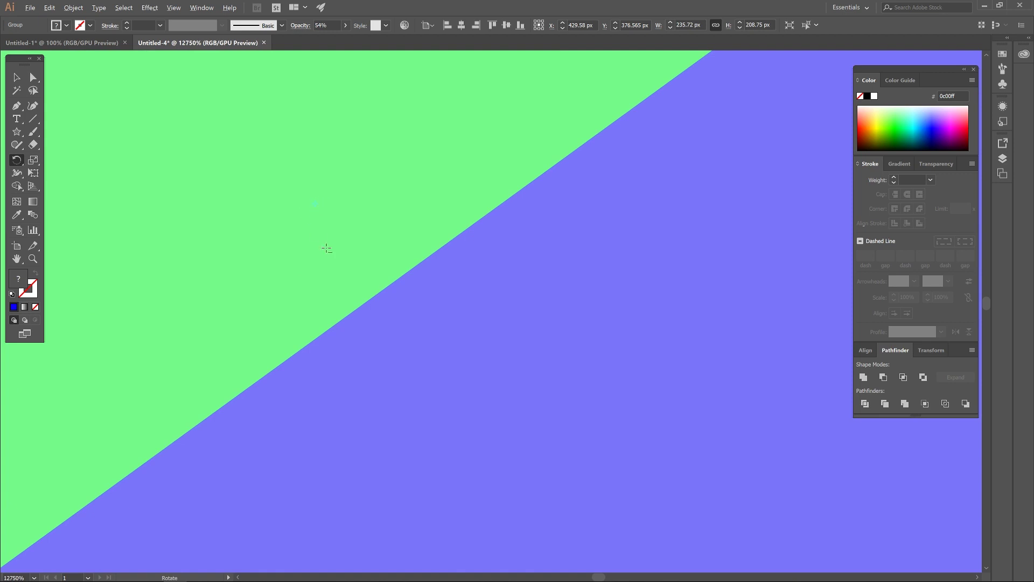
scroll(319, 231, down, 12)
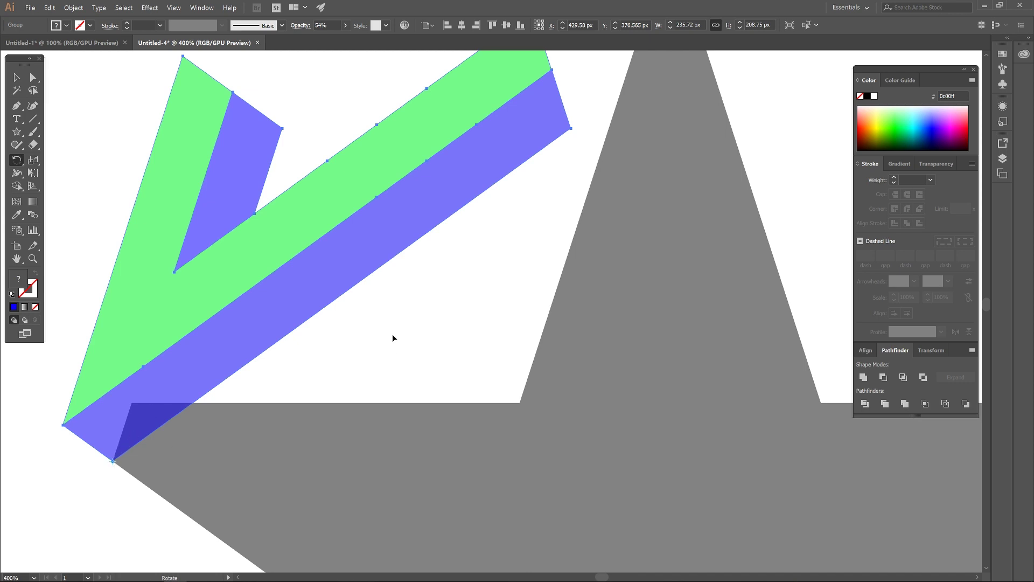
scroll(392, 334, down, 1)
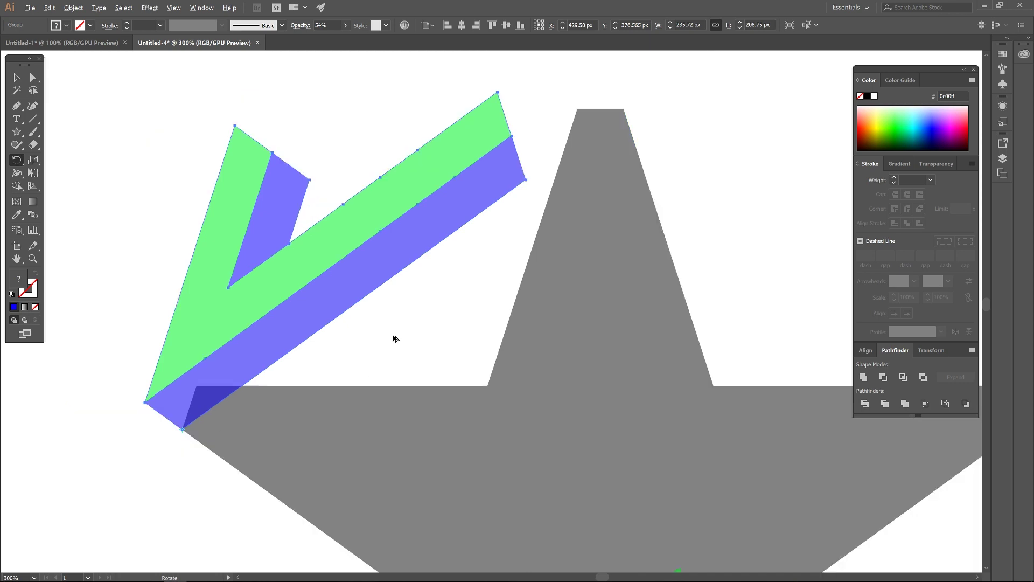
drag(360, 224, 358, 253)
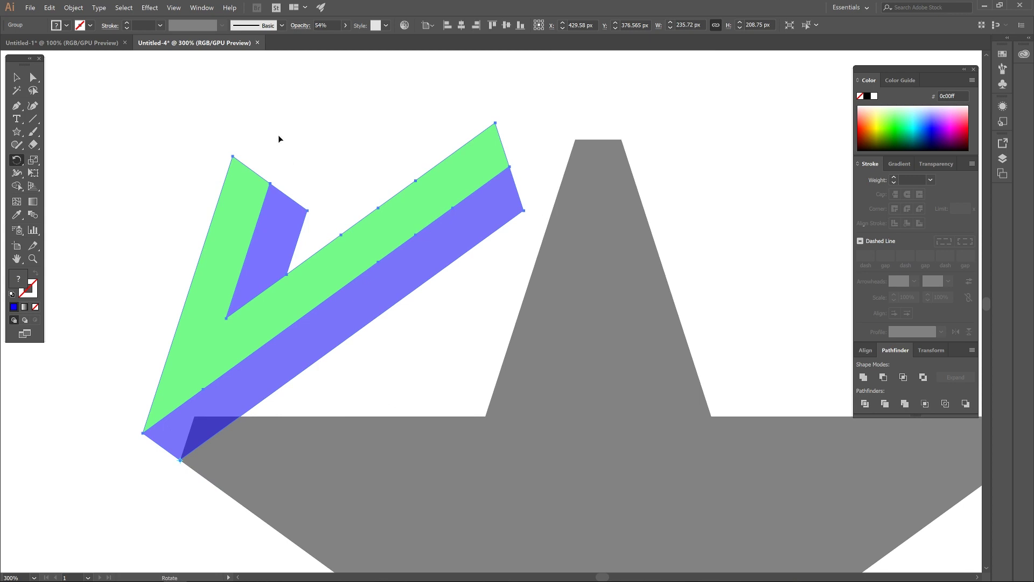
click(174, 8)
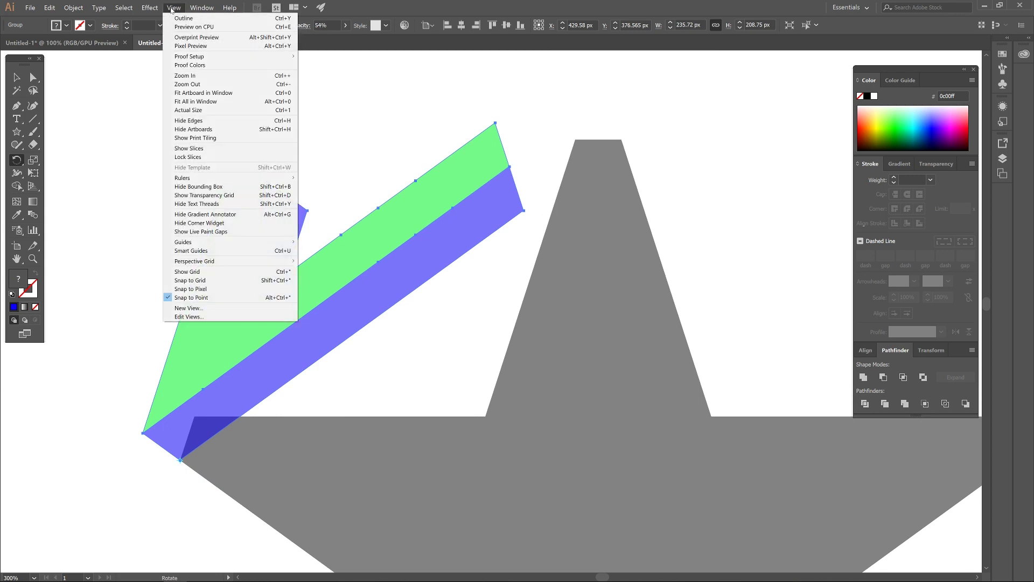
click(219, 251)
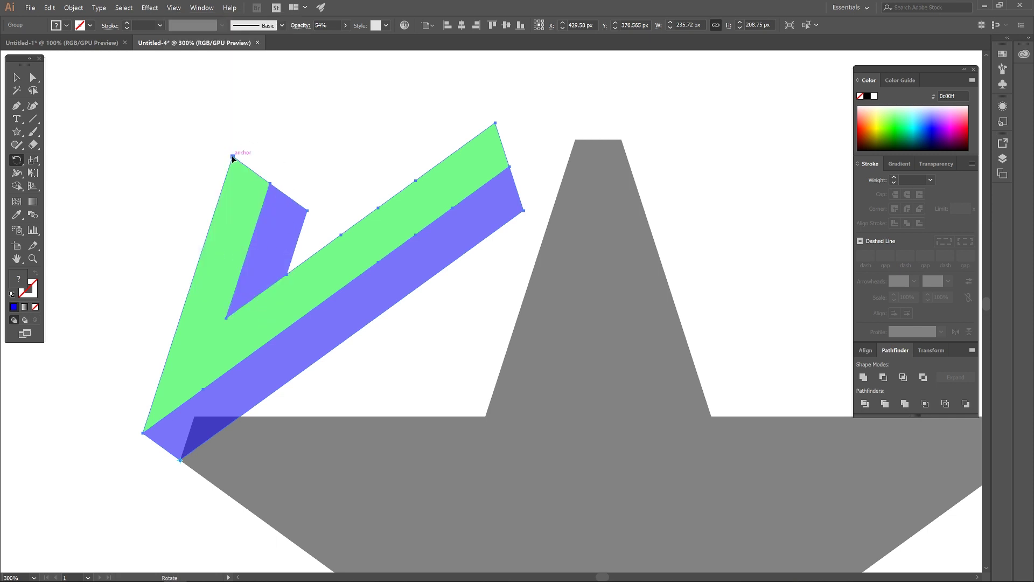
drag(233, 157, 488, 421)
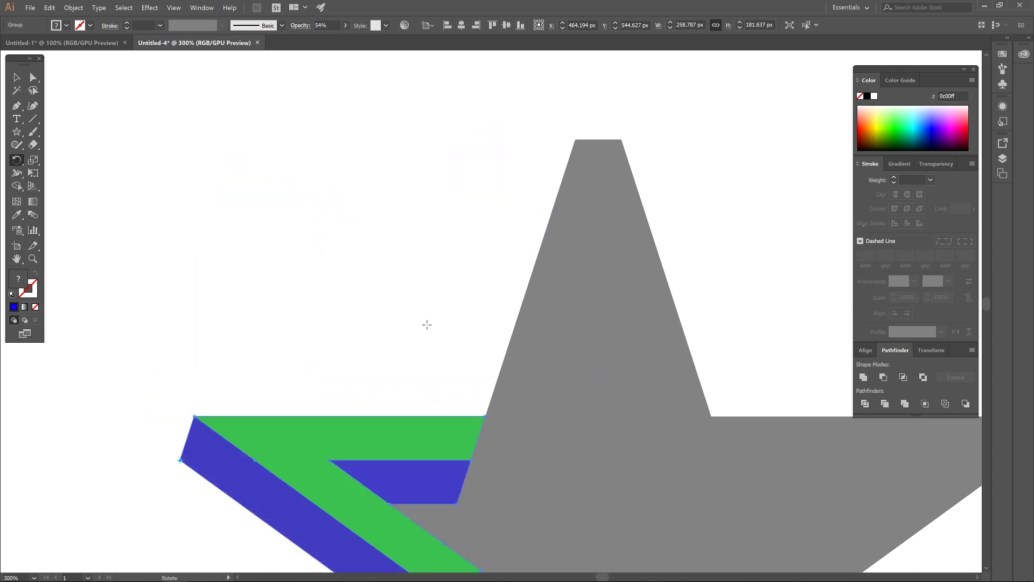
- Copy the left arm's group and snap the copy's upper-left green corner onto the right corner of the star's top tip
key(ctrl+minus)
key(ctrl+minus)
key(ctrl+minus)
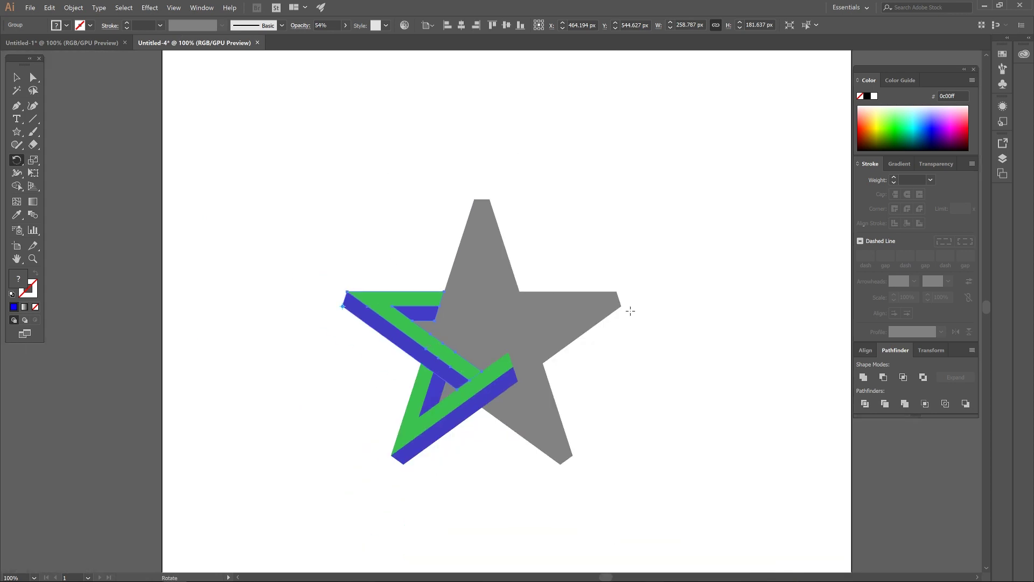
key(v)
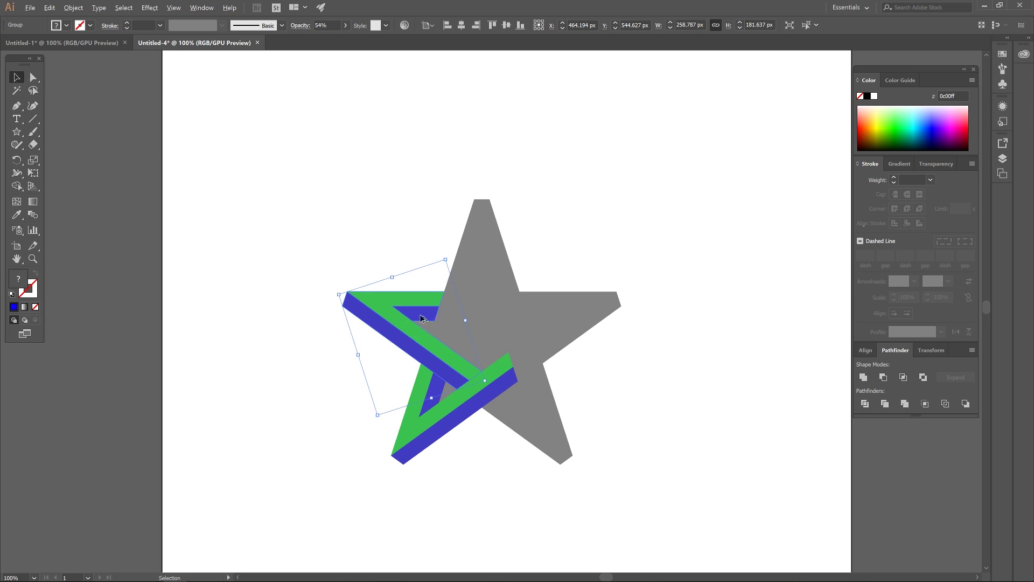
drag(393, 326, 330, 180)
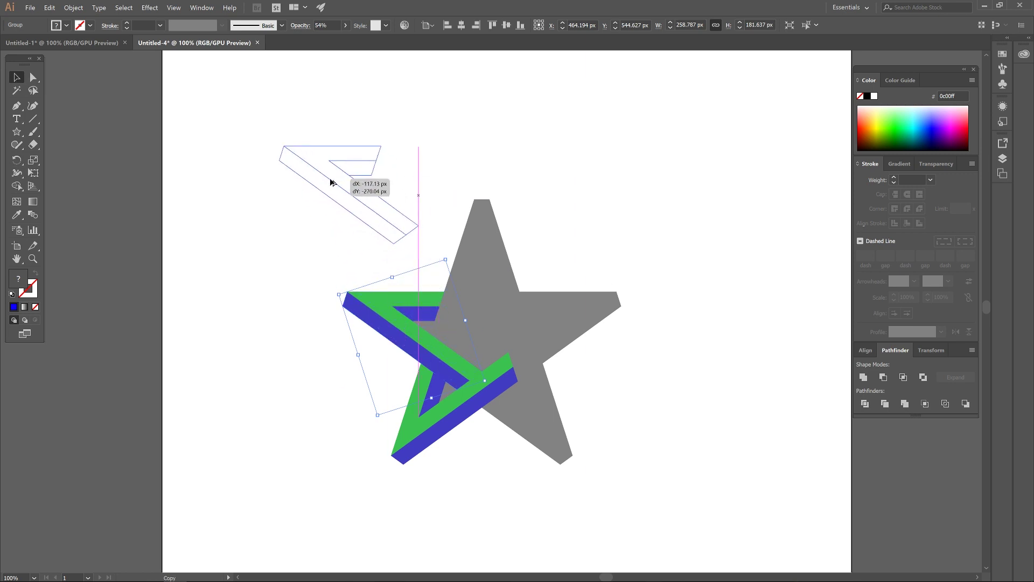
key(ctrl+plus)
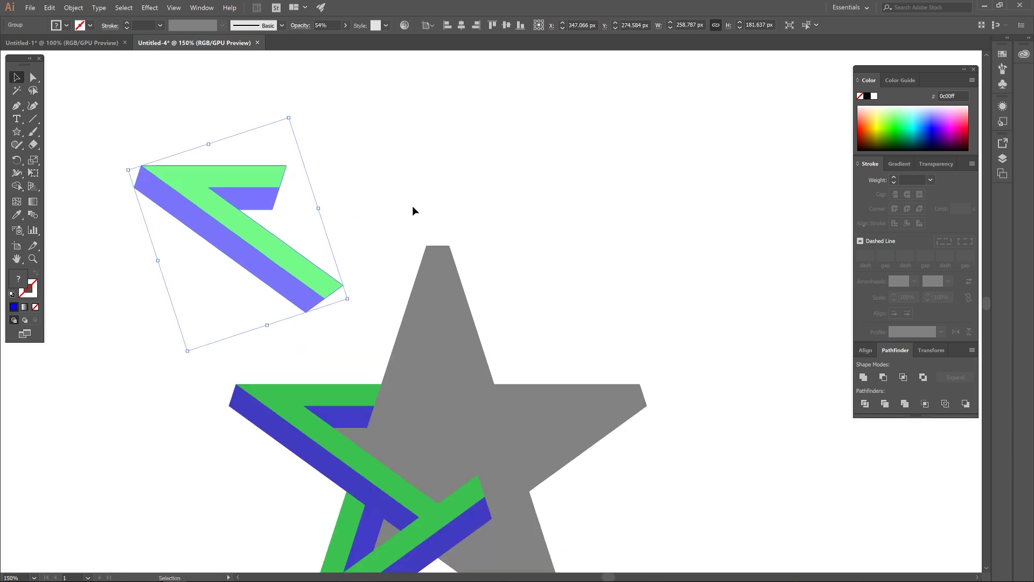
key(a)
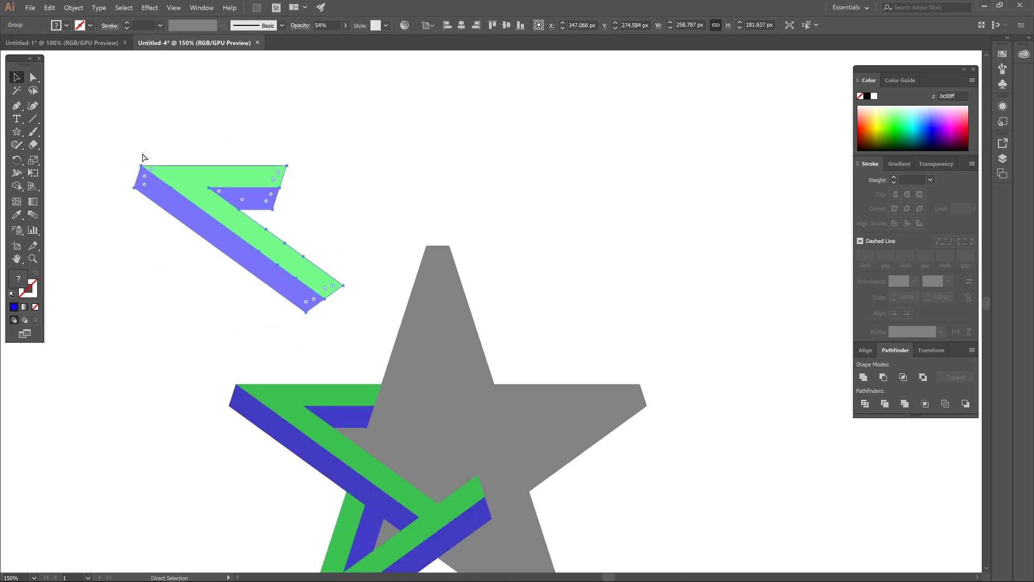
drag(142, 168, 450, 249)
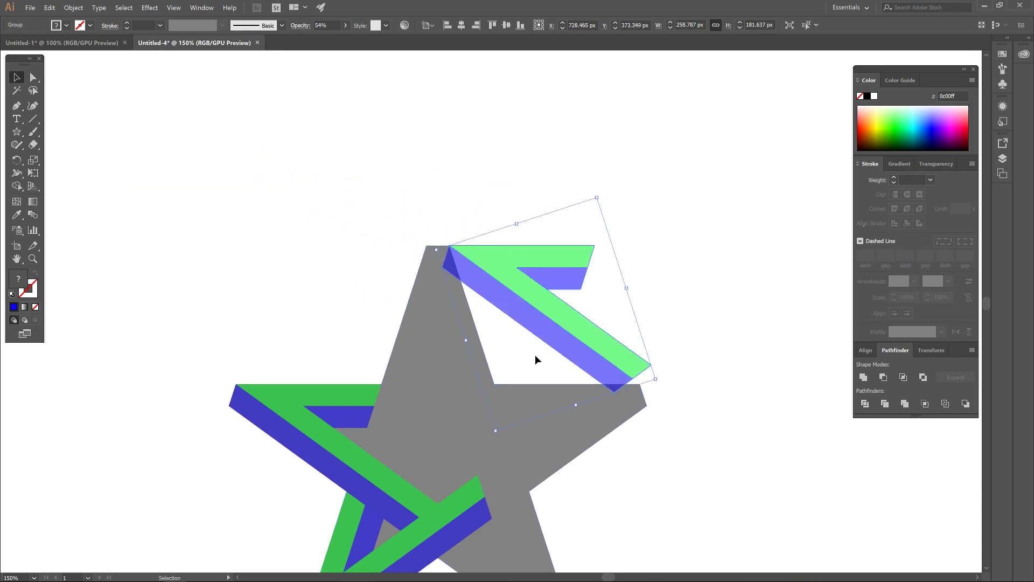
- Rotate the new copy about the top tip's right corner until its short green end meets the inner corner beside the top arm
scroll(610, 334, up, 1)
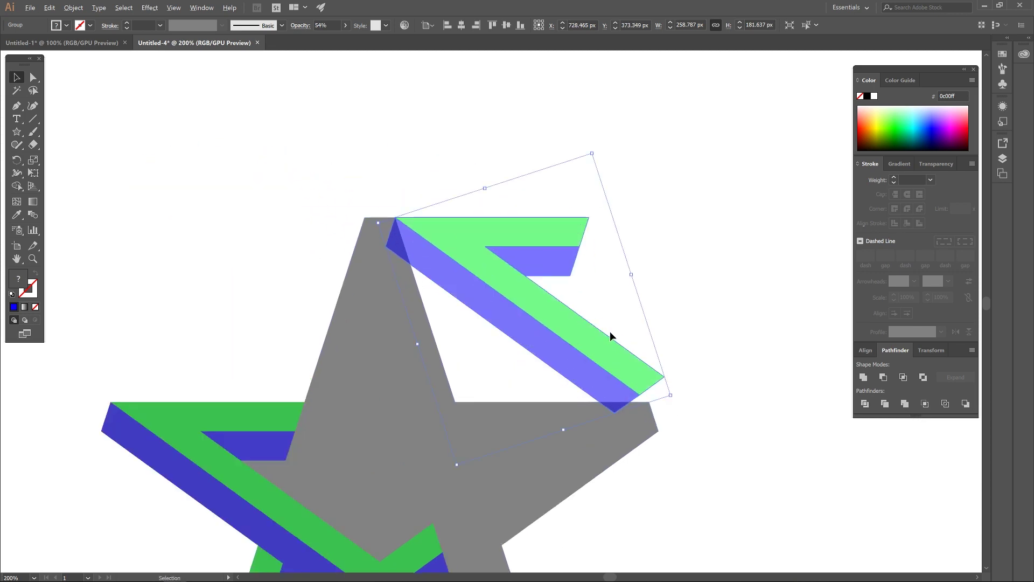
scroll(610, 333, up, 1)
scroll(609, 332, down, 2)
scroll(609, 331, up, 2)
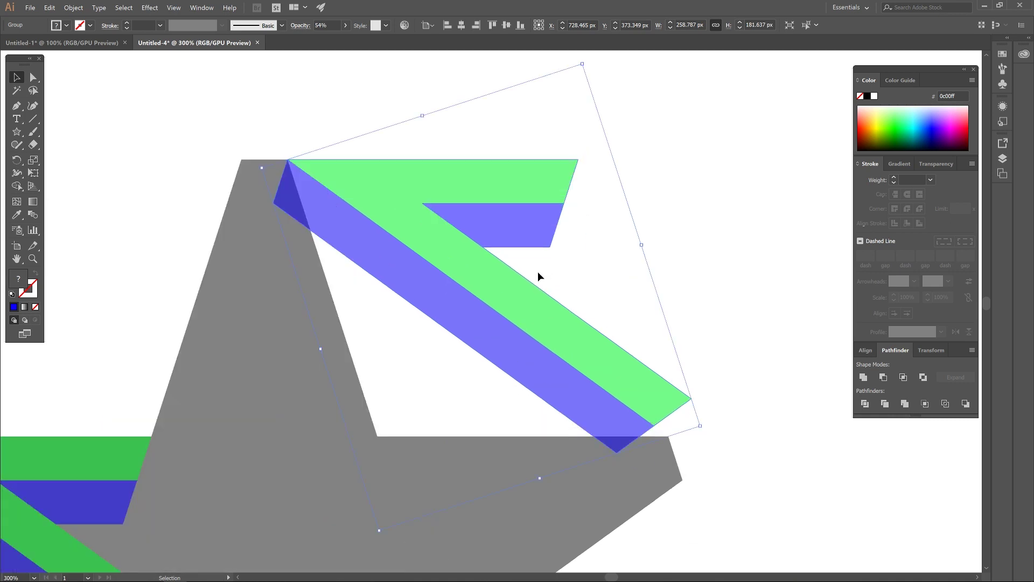
key(space)
drag(209, 209, 333, 332)
drag(718, 408, 616, 317)
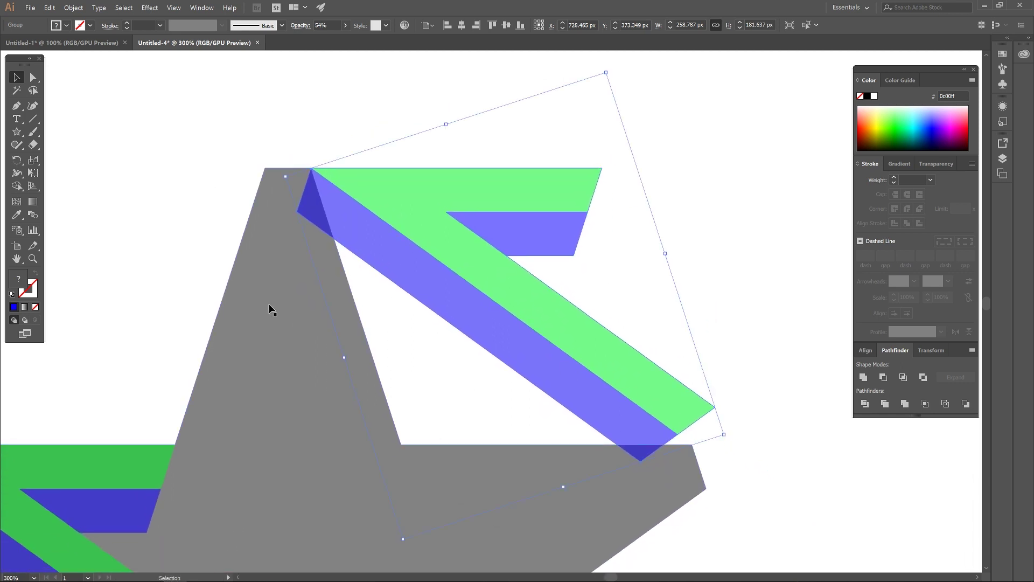
click(18, 161)
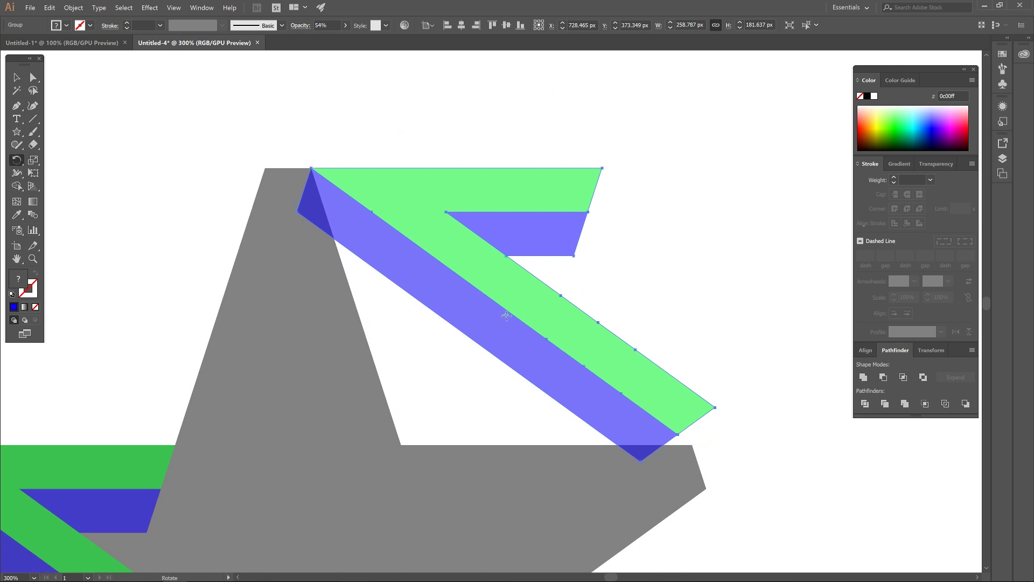
drag(506, 315, 313, 169)
drag(602, 169, 402, 448)
- Copy the top arm's group and snap the copy's uppermost green corner onto the lower corner of the star's right tip
key(ctrl+minus)
key(ctrl+minus)
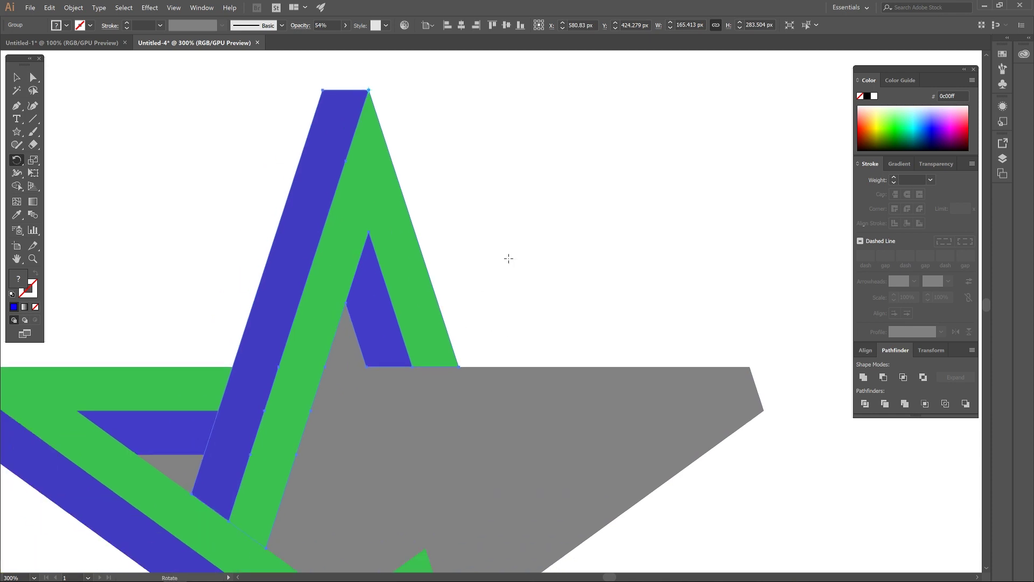
scroll(498, 293, down, 3)
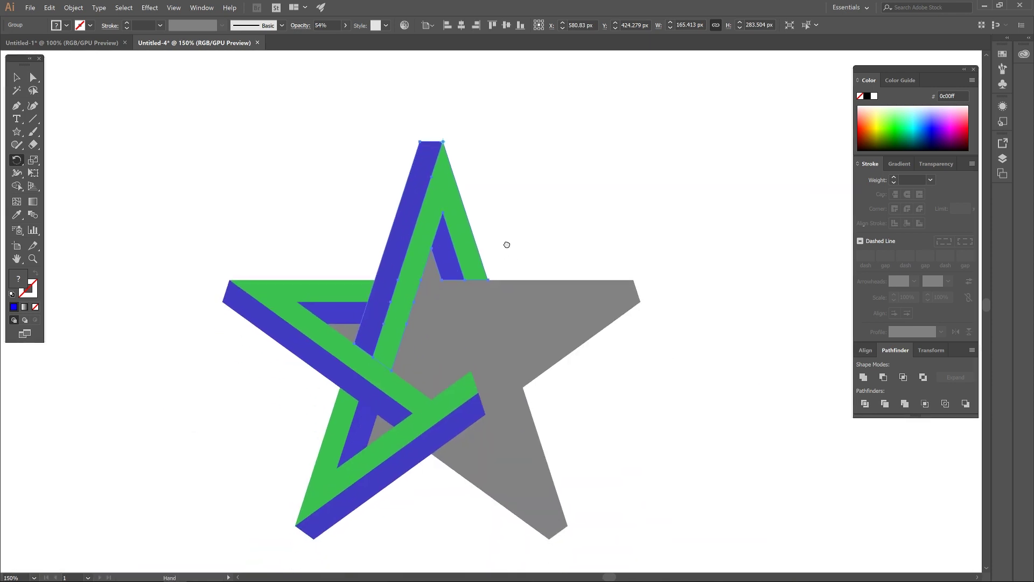
click(16, 77)
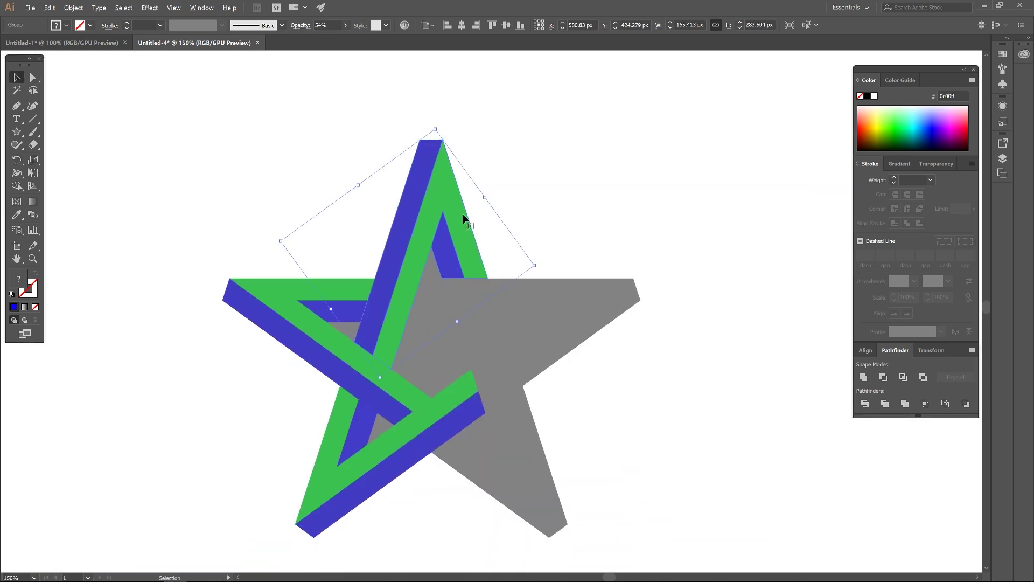
drag(394, 253, 601, 197)
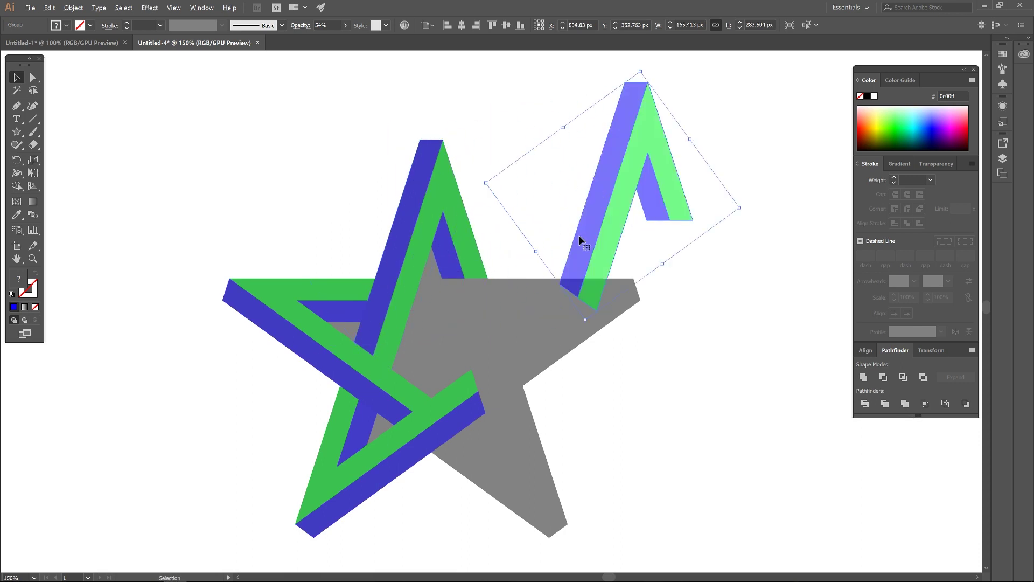
key(a)
mouse_move(650, 85)
mouse_down()
mouse_move(690, 141)
mouse_move(660, 274)
mouse_move(642, 303)
mouse_up()
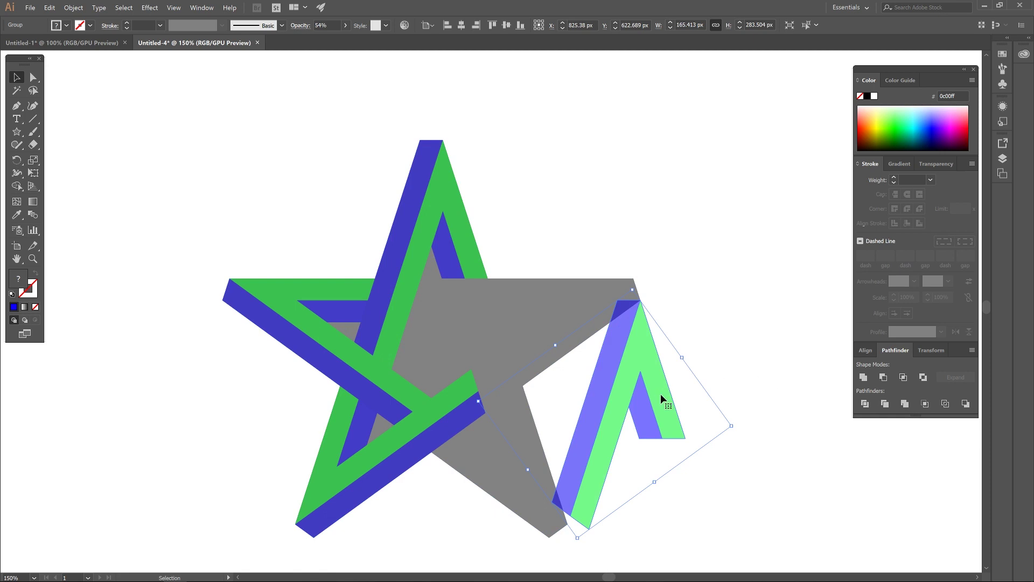
- Rotate this copy about the right tip's lower corner until its short green end meets the inner corner below the right arm
scroll(660, 393, up, 2)
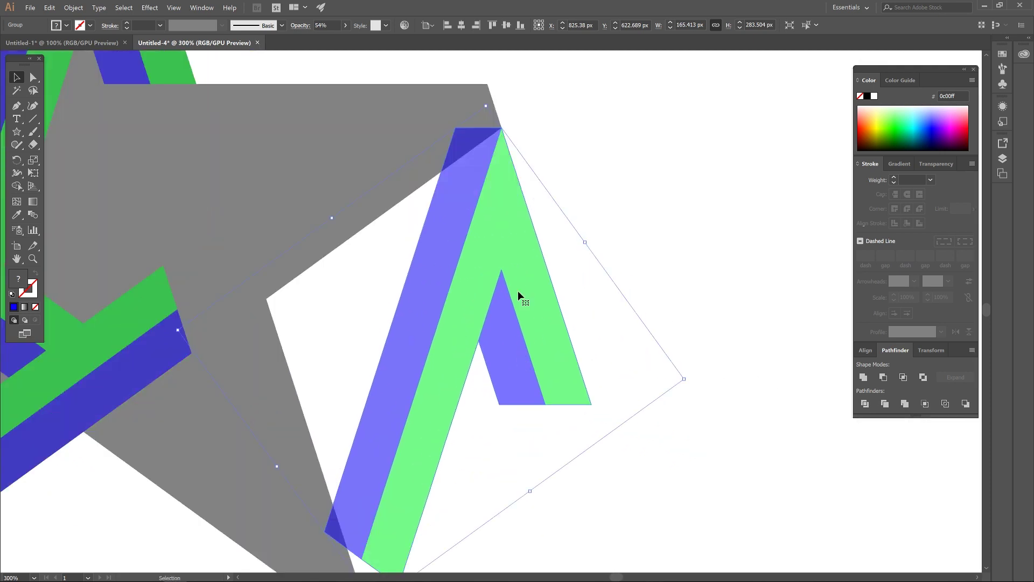
scroll(516, 336, down, 1)
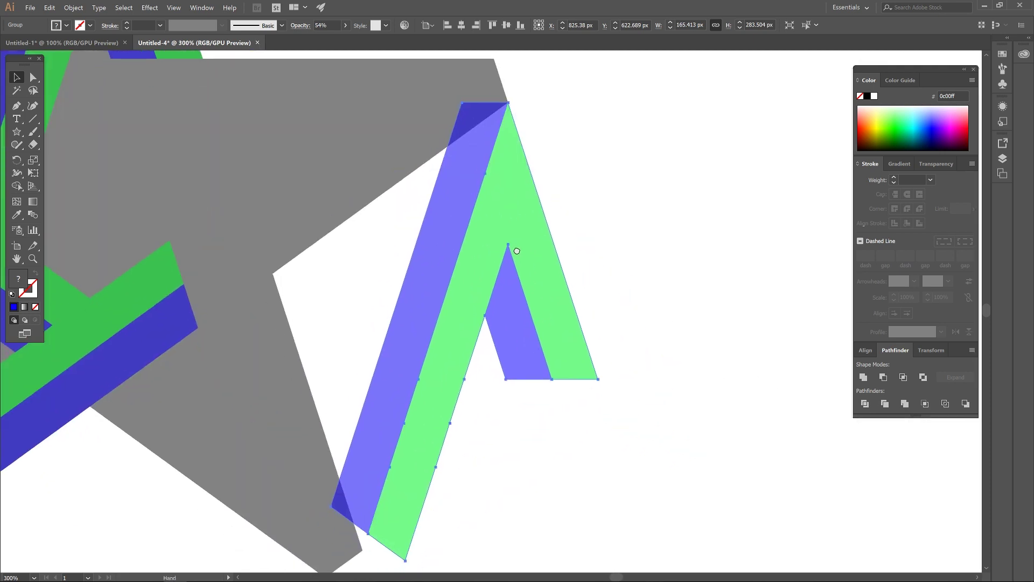
click(16, 160)
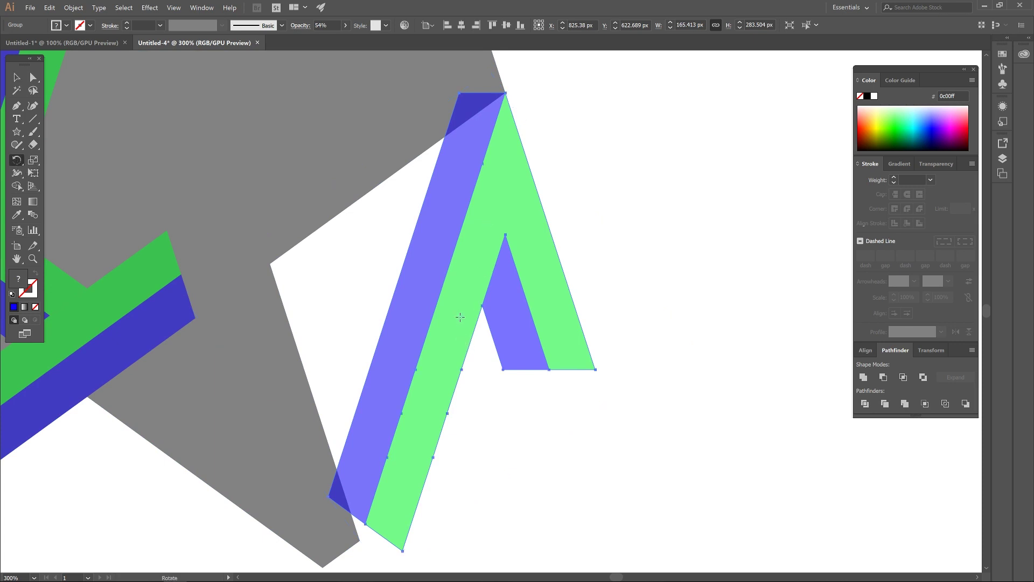
drag(465, 178, 506, 93)
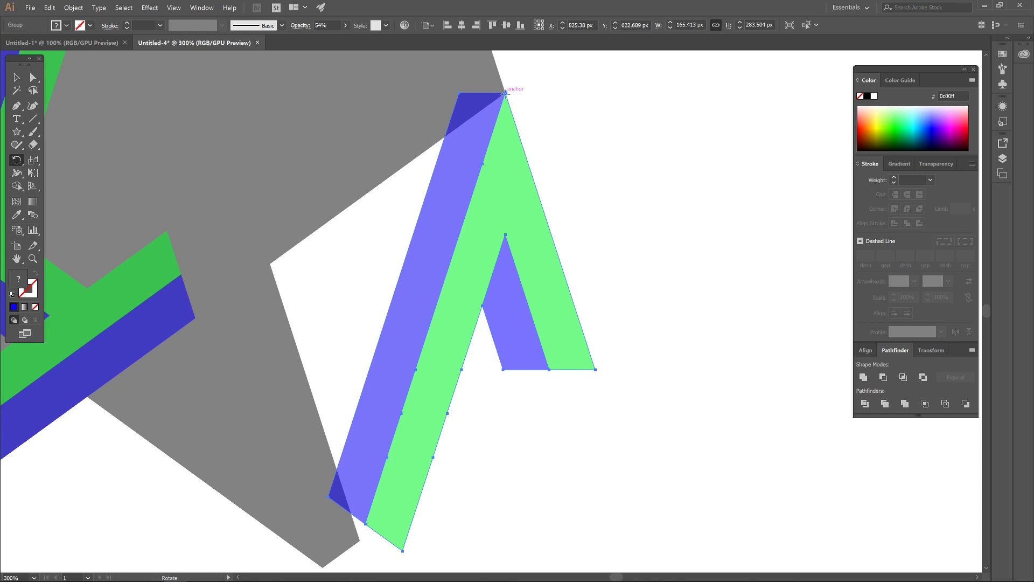
ctrl+alt+click(557, 168)
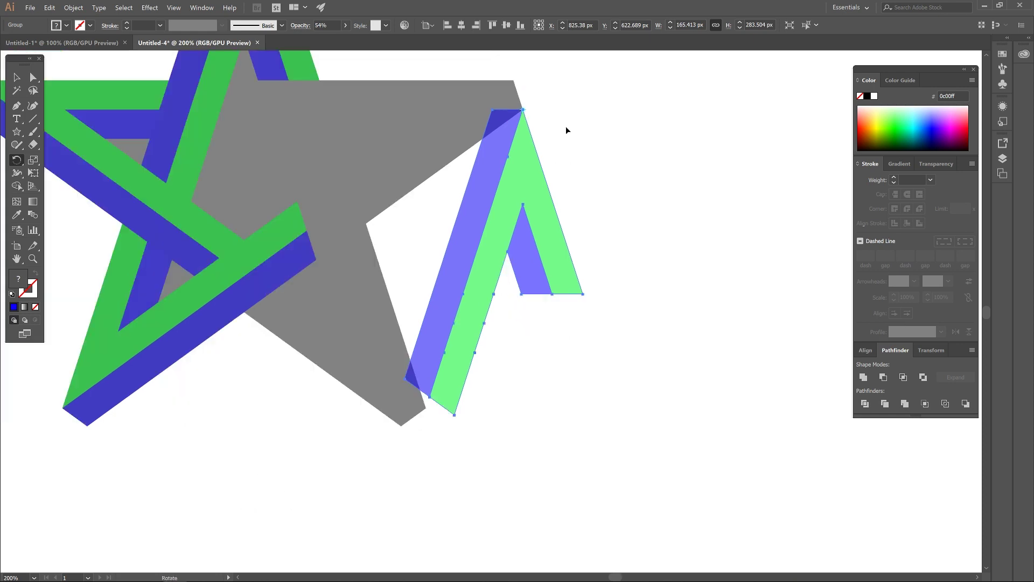
drag(557, 170, 574, 197)
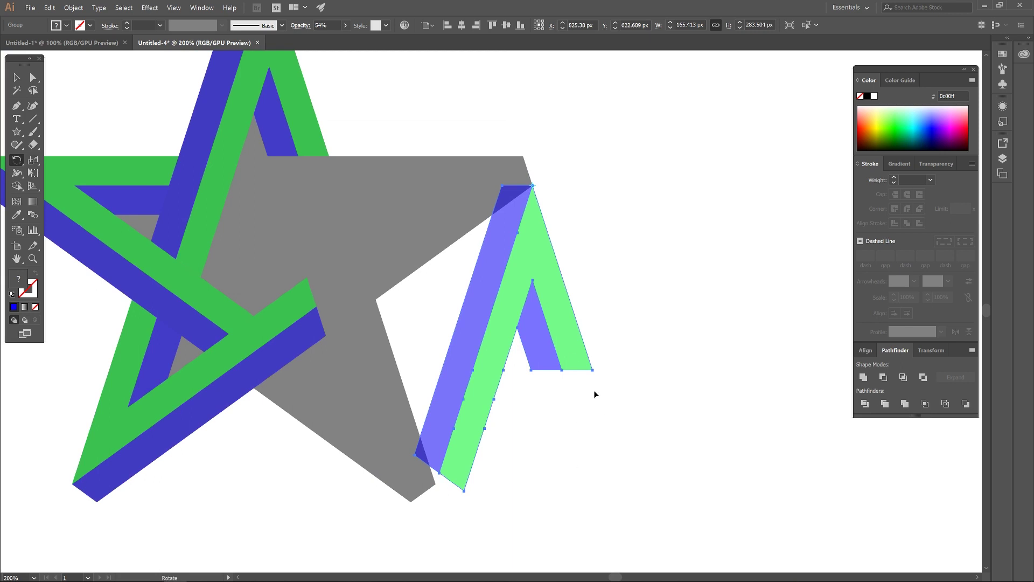
drag(593, 366, 381, 301)
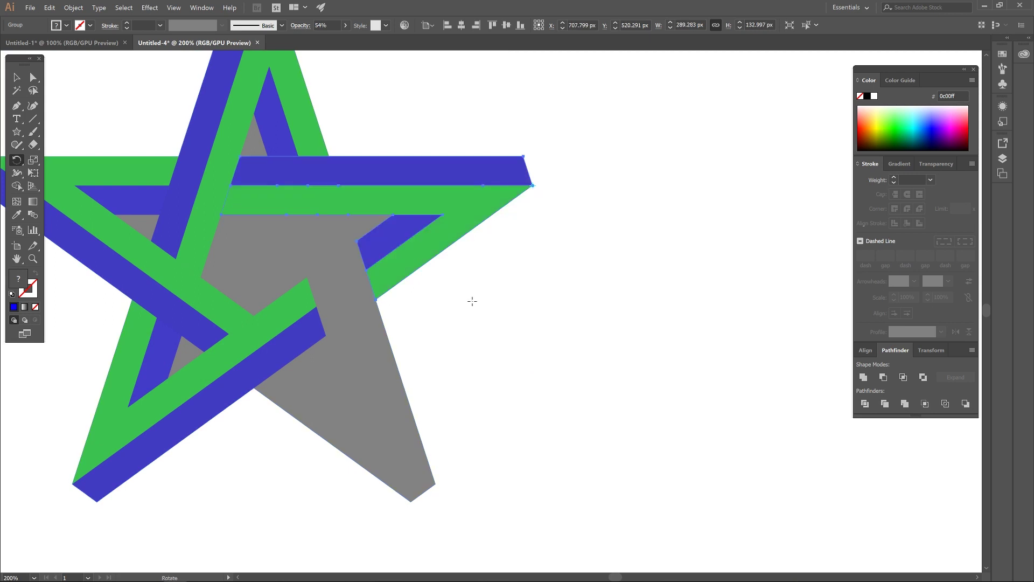
- Copy the right arm's group and snap the copy's rightmost green corner onto the lowest corner of the star's lower-right tip
click(16, 77)
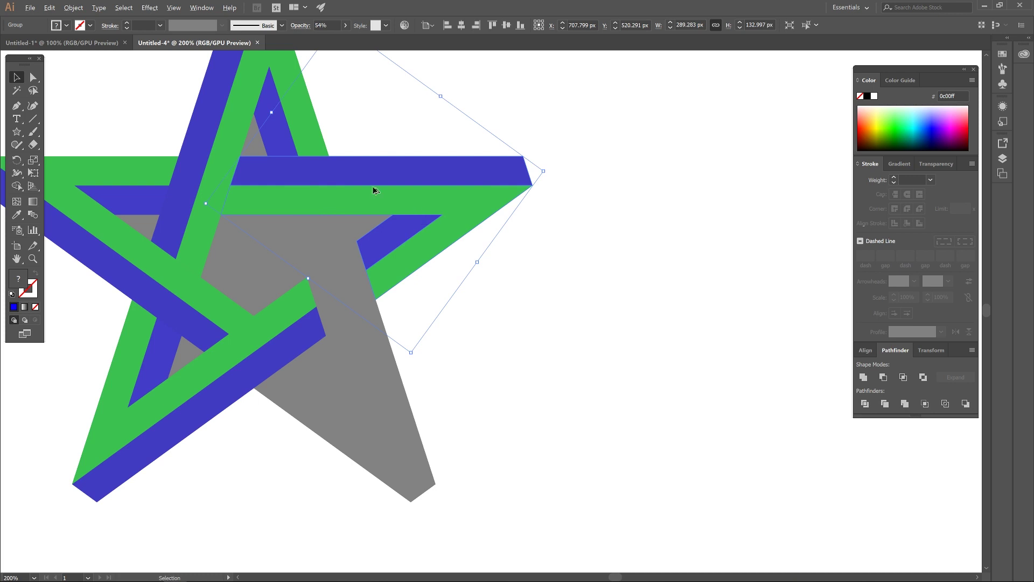
drag(308, 175, 583, 318)
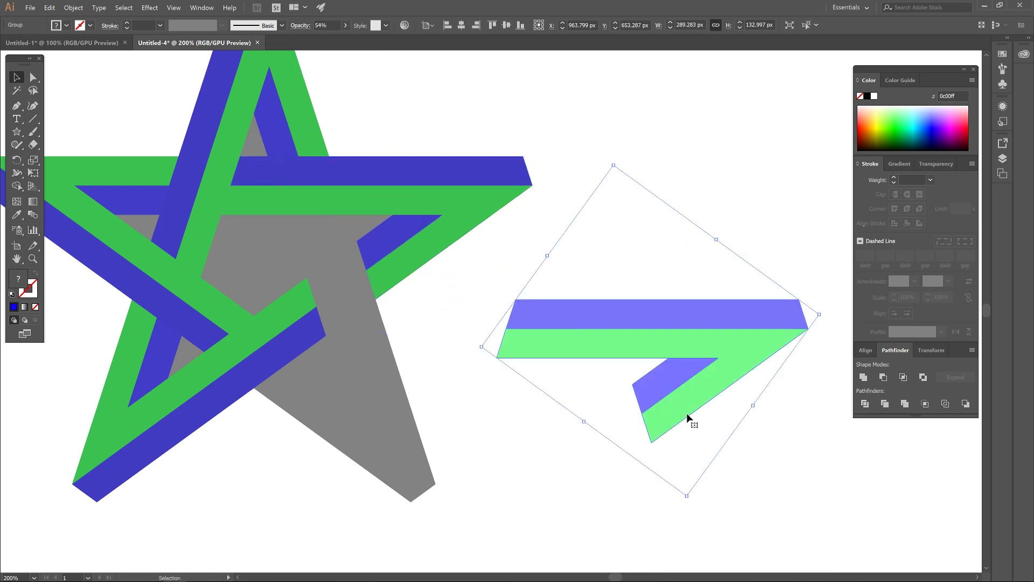
key(a)
drag(809, 333, 411, 504)
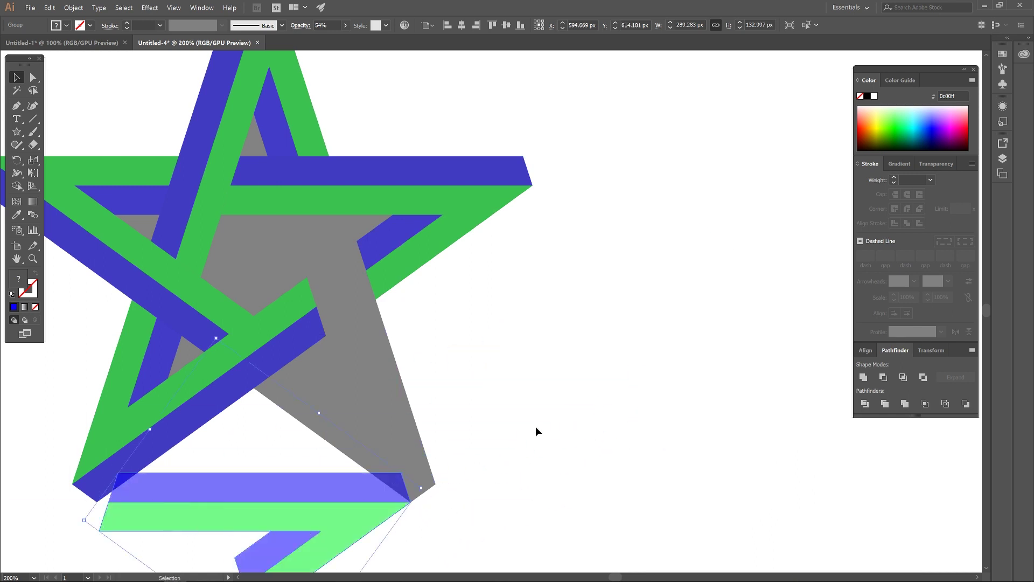
scroll(522, 389, down, 3)
scroll(523, 390, left, 2)
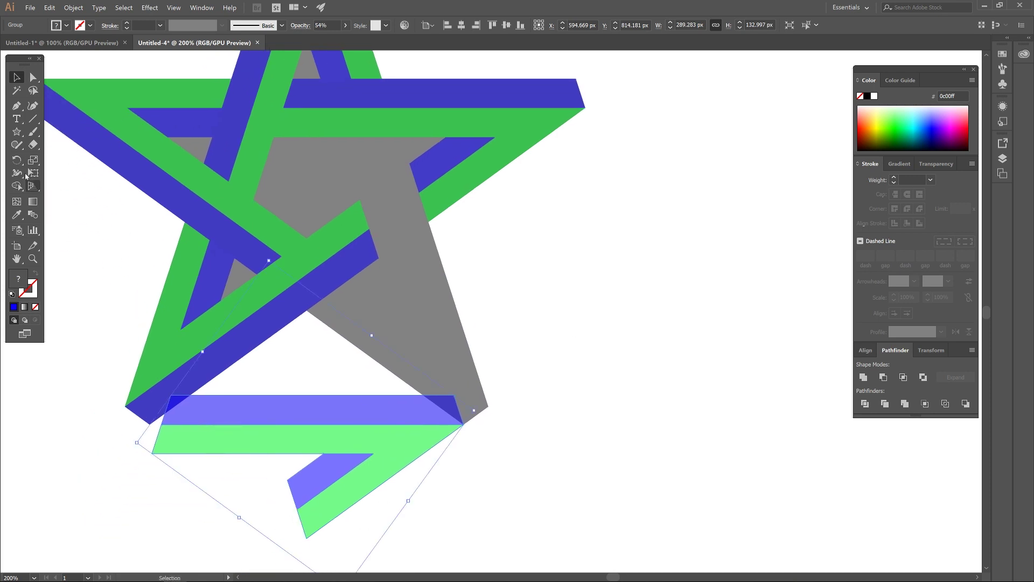
click(15, 161)
click(308, 467)
drag(293, 469, 323, 469)
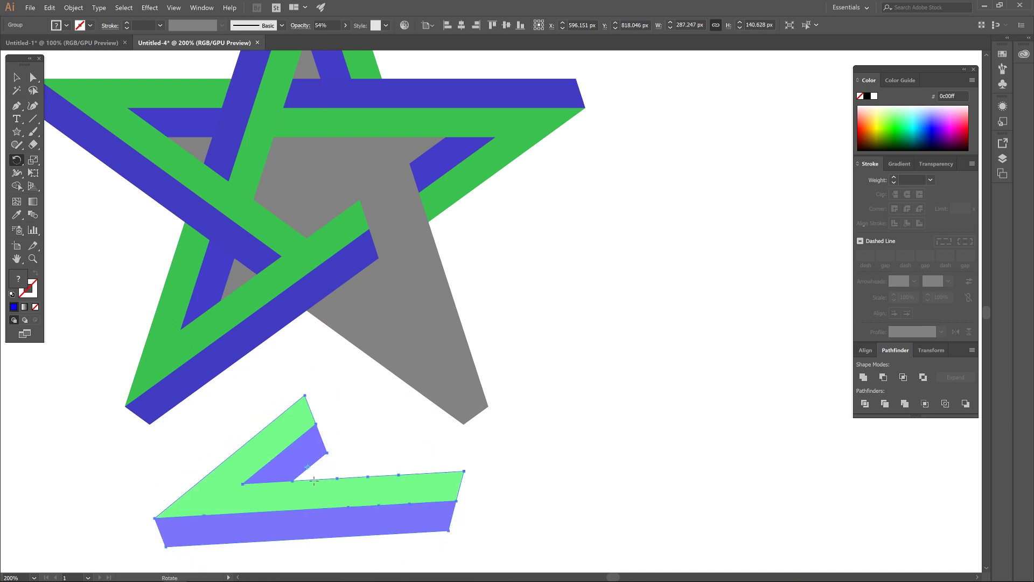
drag(311, 476, 345, 468)
key(v)
key(ctrl+z)
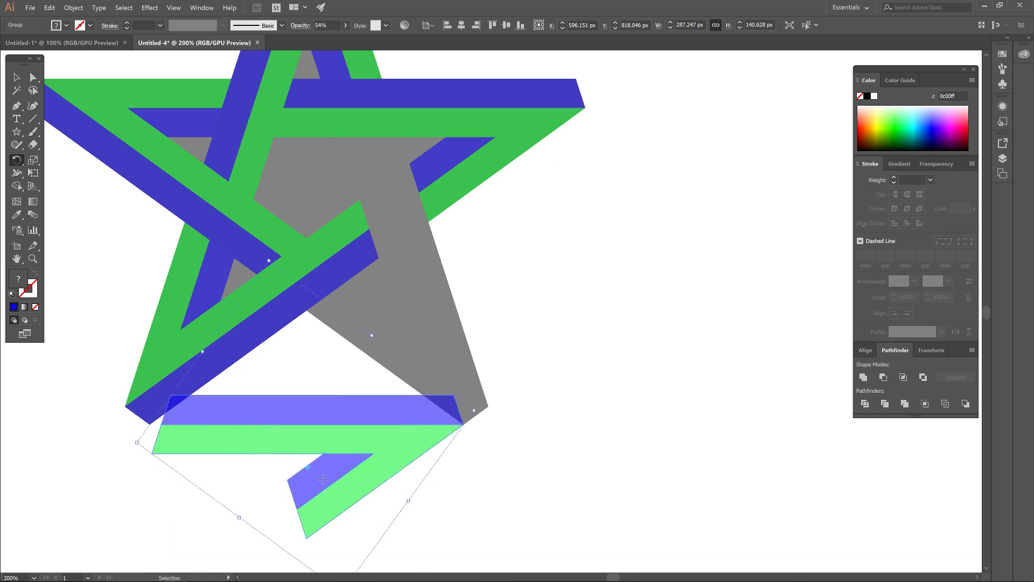
- Rotate the new copy about the lower-right tip's lowest corner until its short green end meets the inner corner between the two lower arms
scroll(311, 499, up, 3)
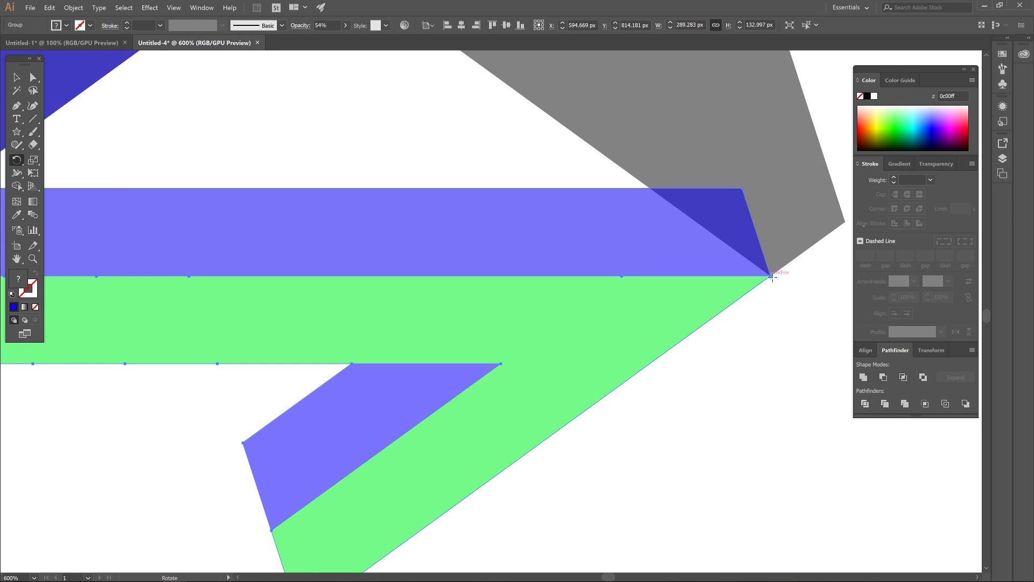
scroll(677, 317, down, 4)
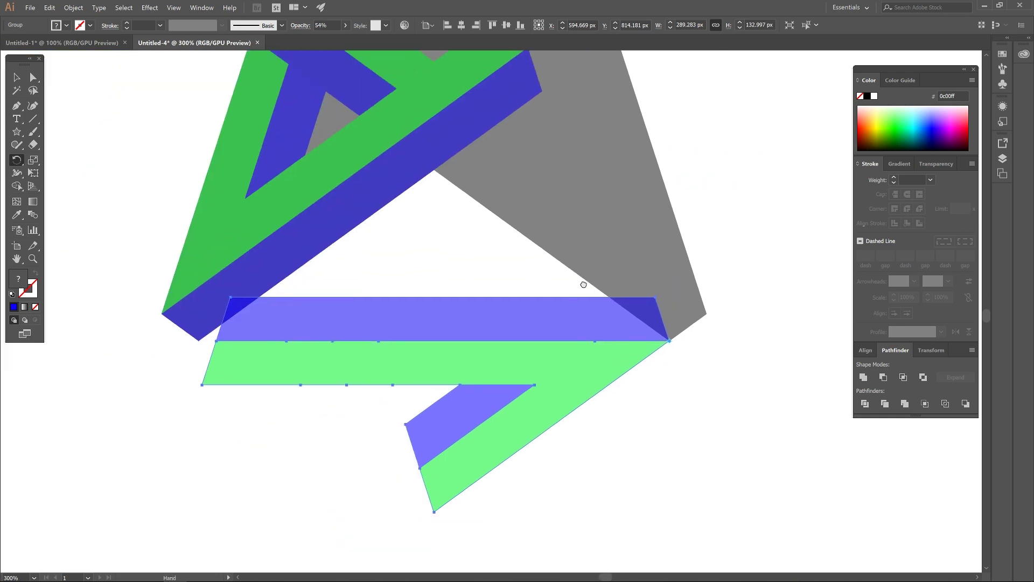
drag(570, 329, 535, 353)
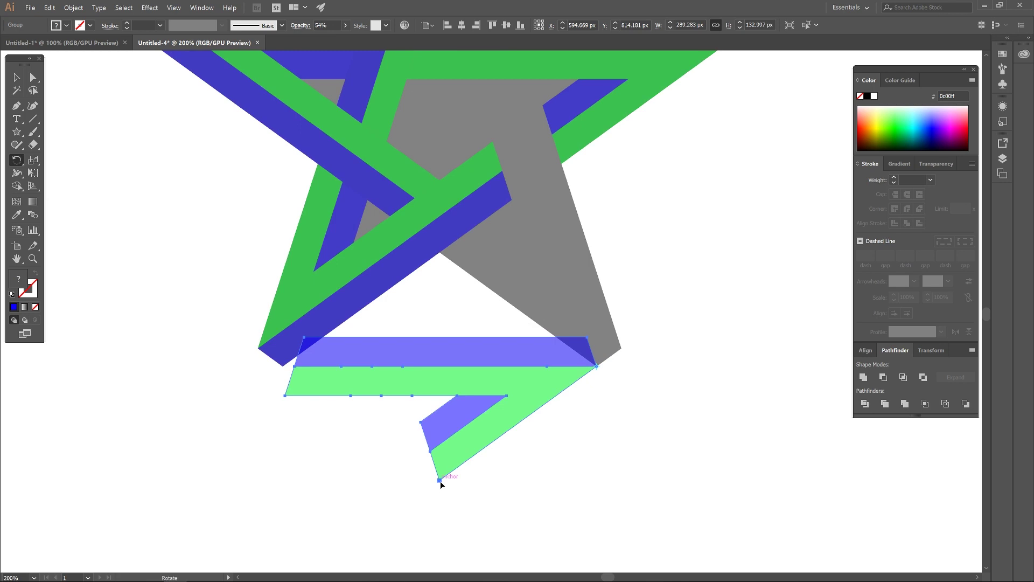
drag(441, 480, 439, 250)
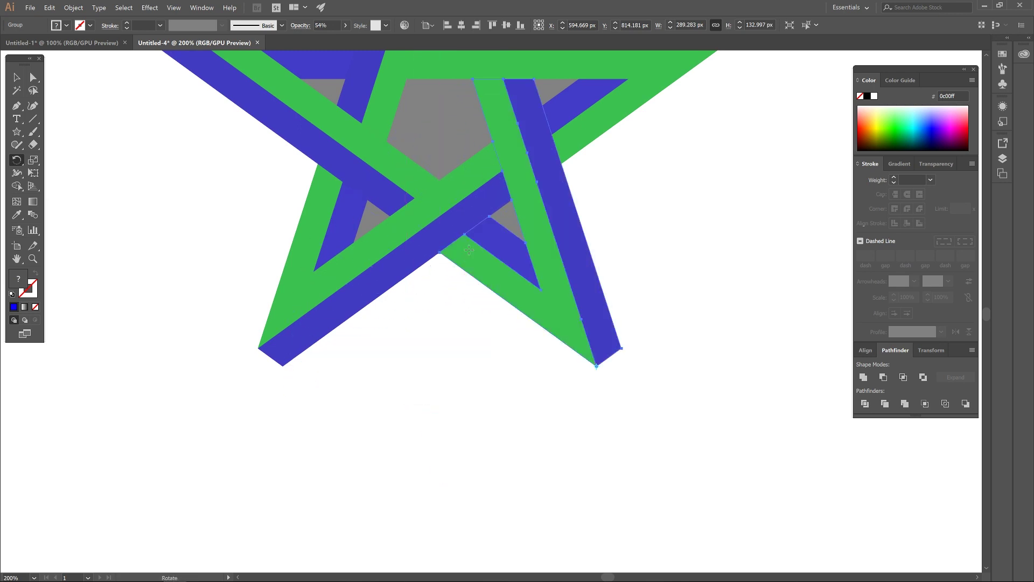
key(ctrl+1)
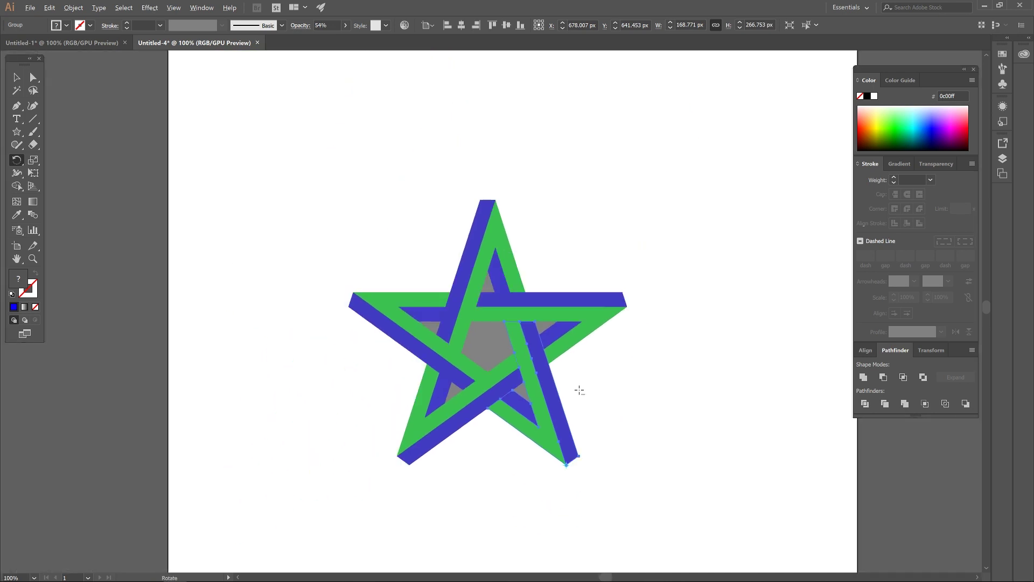
drag(689, 443, 653, 406)
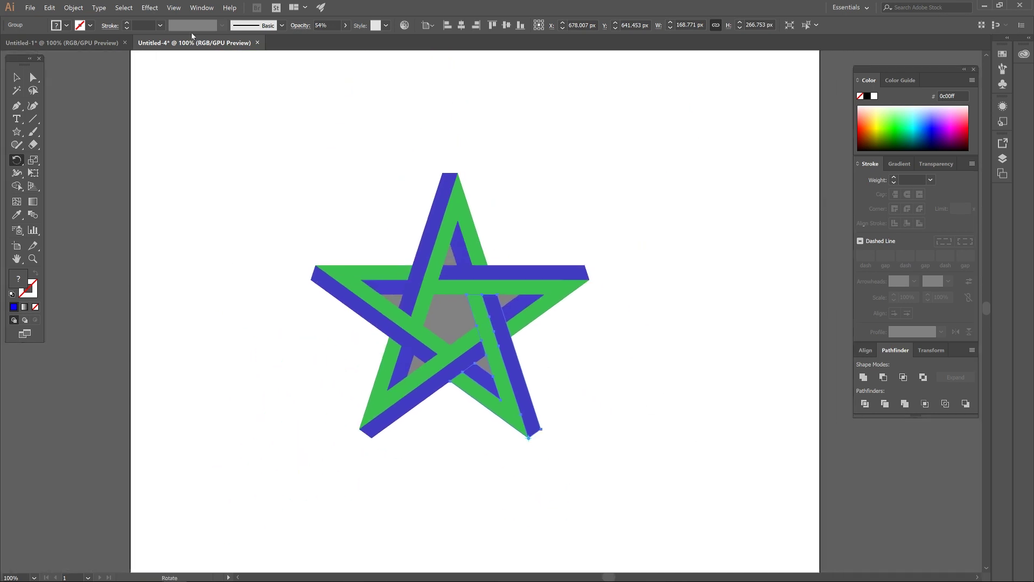
- Turn off Smart Guides and delete the grey template star from behind the coloured arms
click(173, 8)
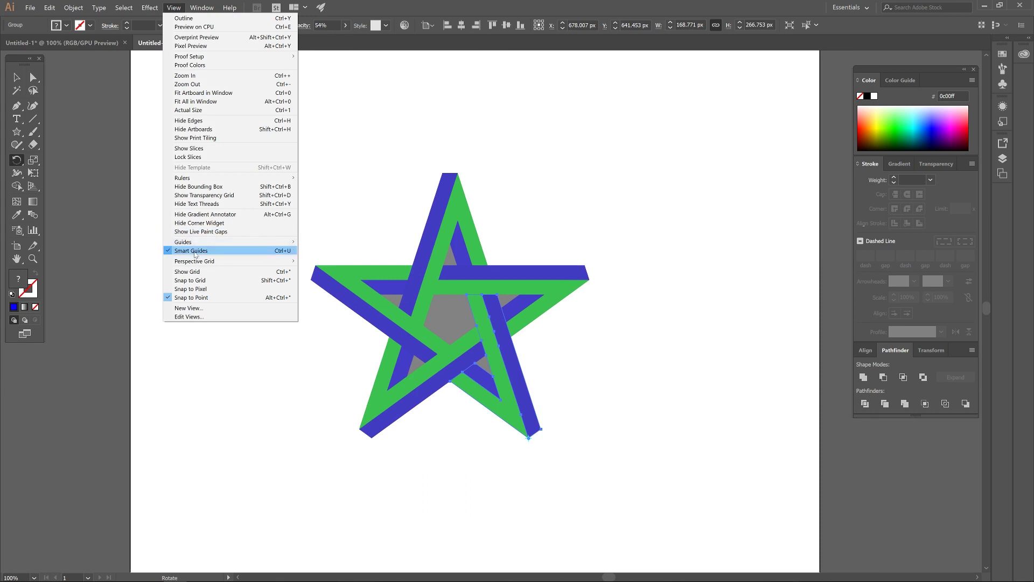
click(195, 251)
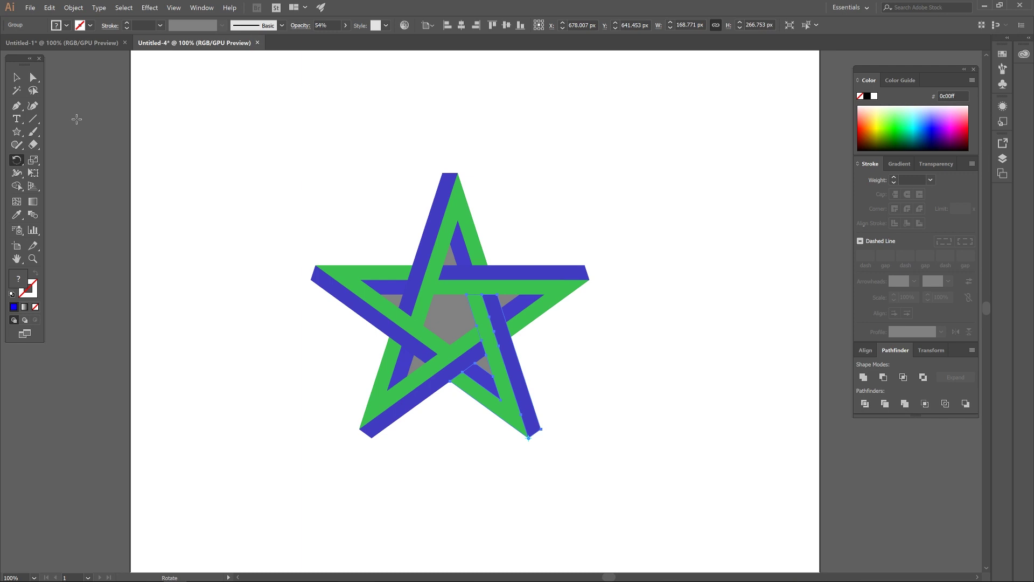
click(17, 77)
drag(451, 314, 208, 248)
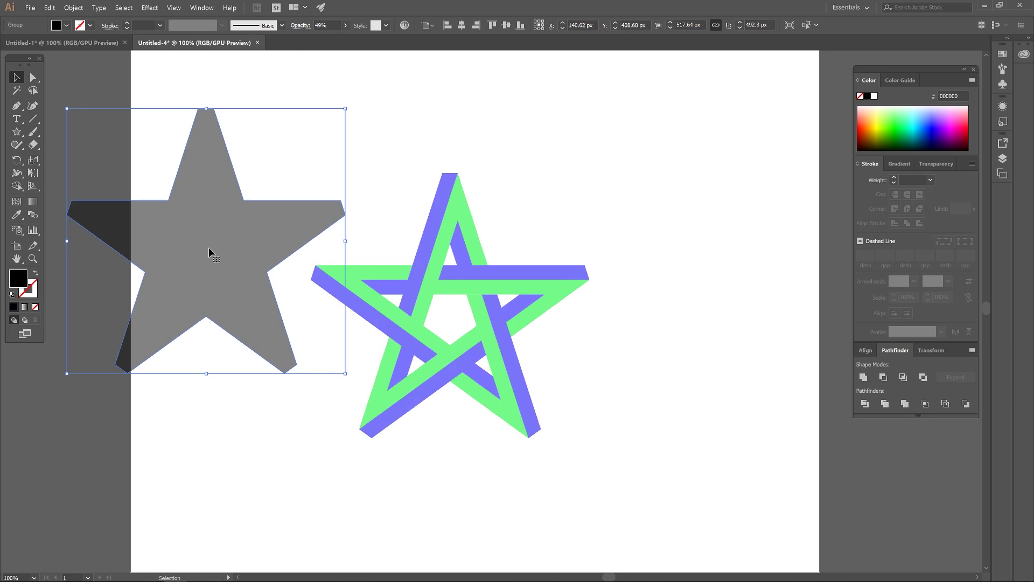
key(Delete)
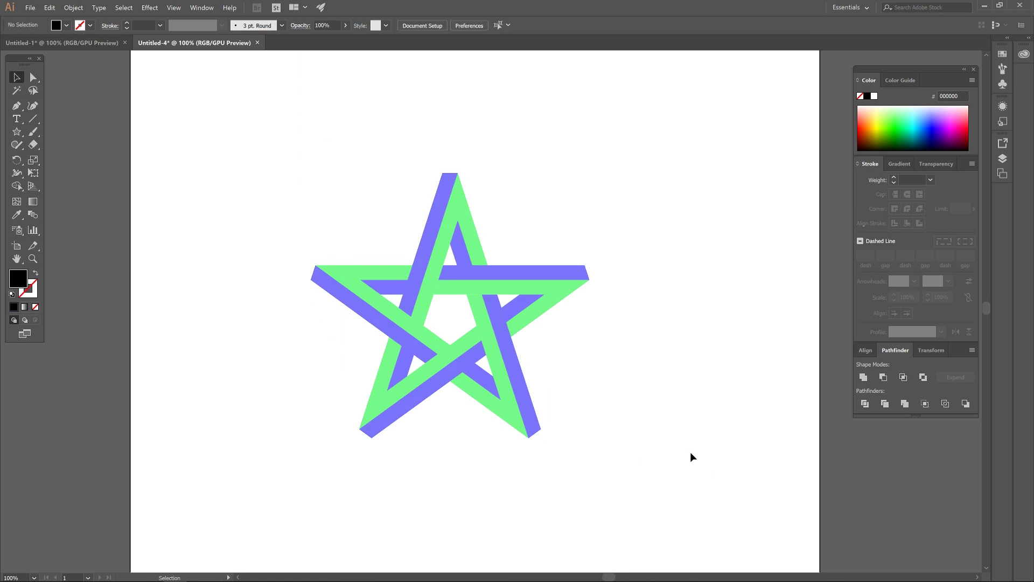
- Select all five arm groups of the star and ungroup them into separate paths
drag(745, 499, 250, 211)
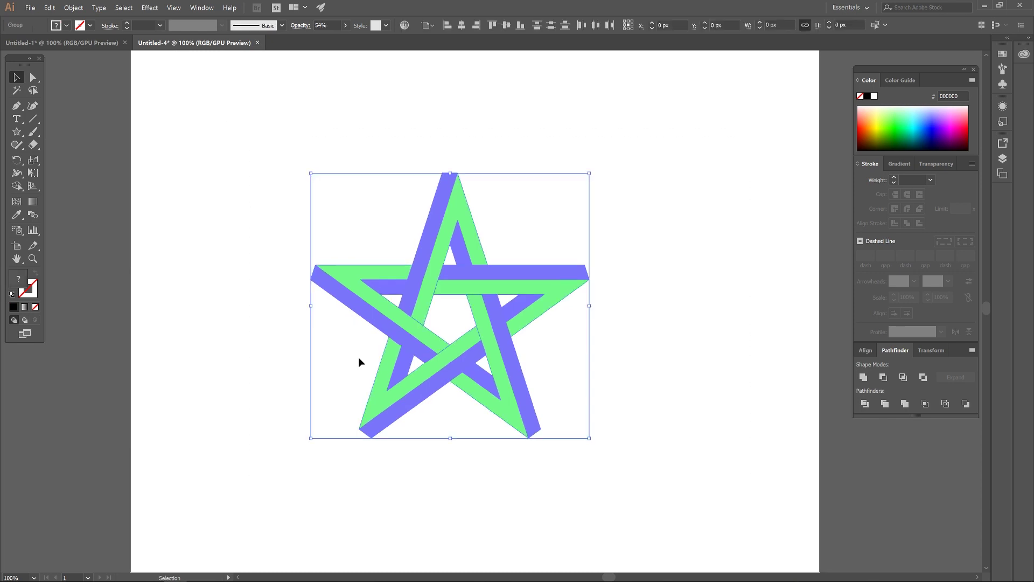
key(ctrl+Tab)
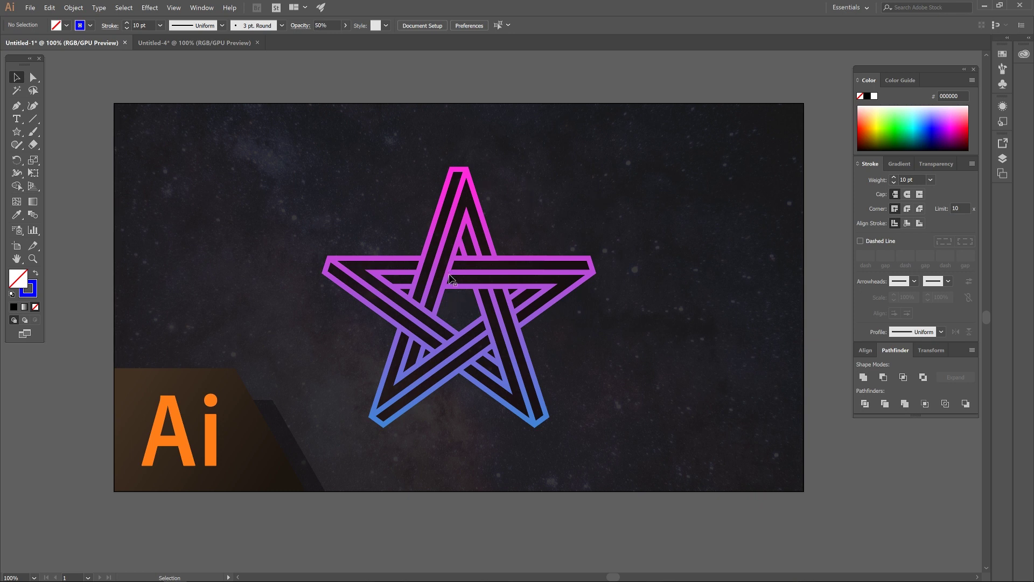
click(168, 44)
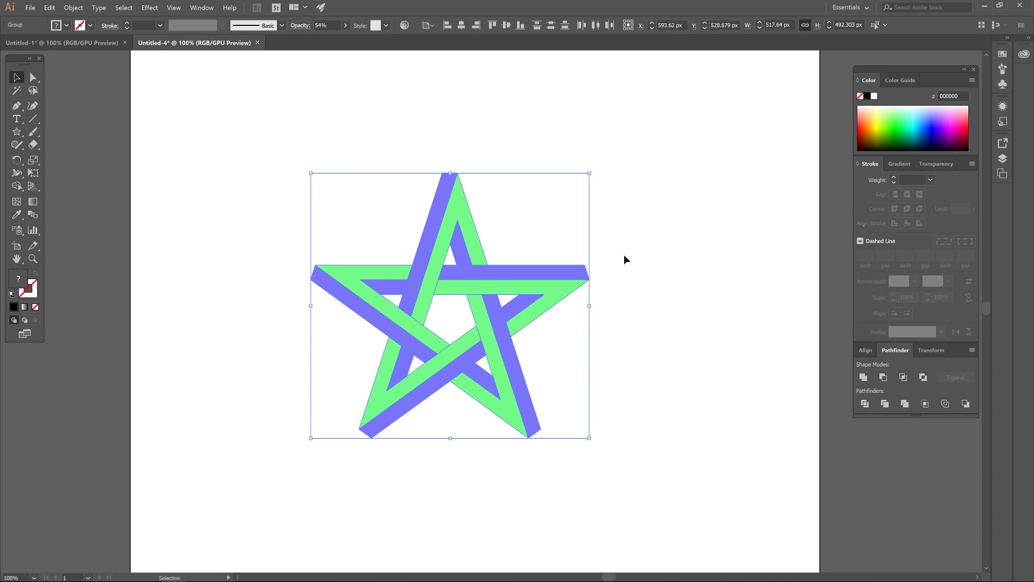
key(ctrl+shift+g)
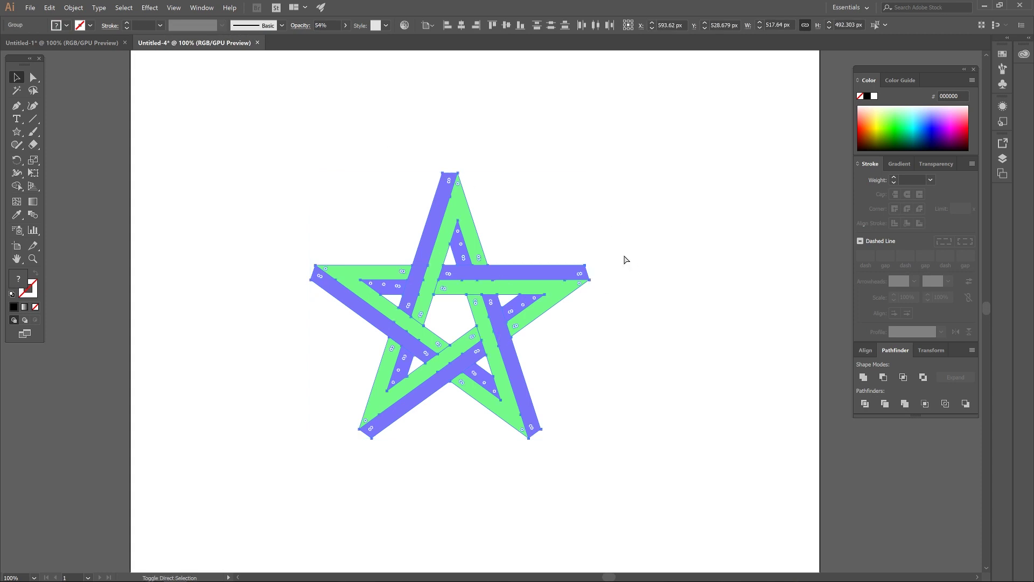
key(ctrl)
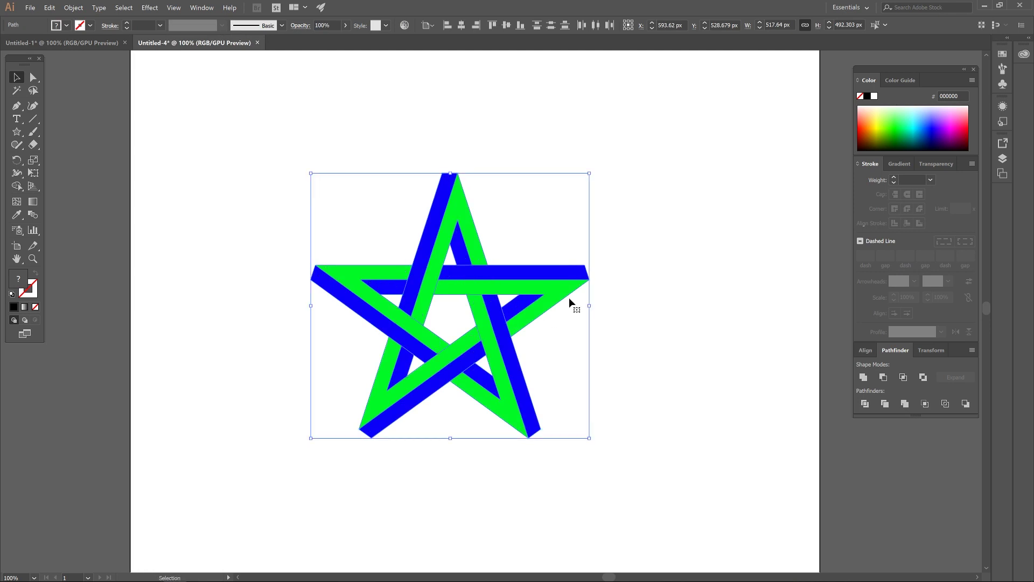
- Remove the fill from all of the star's paths and give them a blue stroke
click(64, 26)
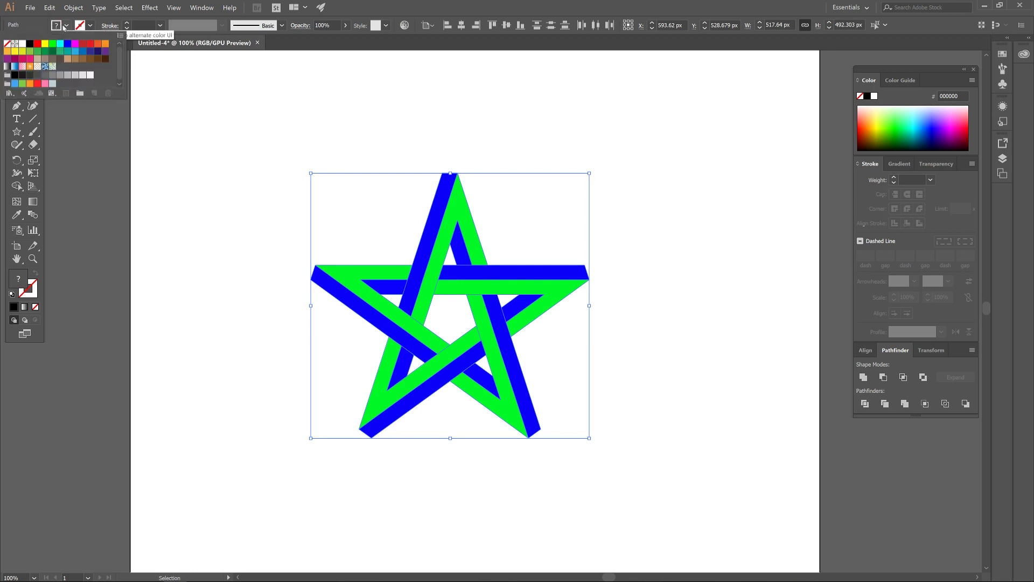
click(8, 46)
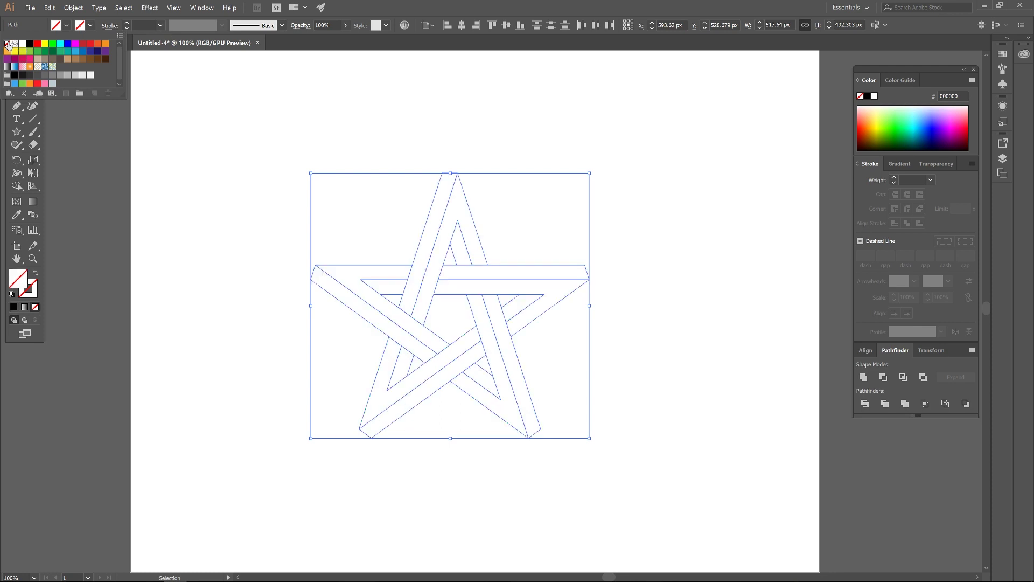
click(90, 25)
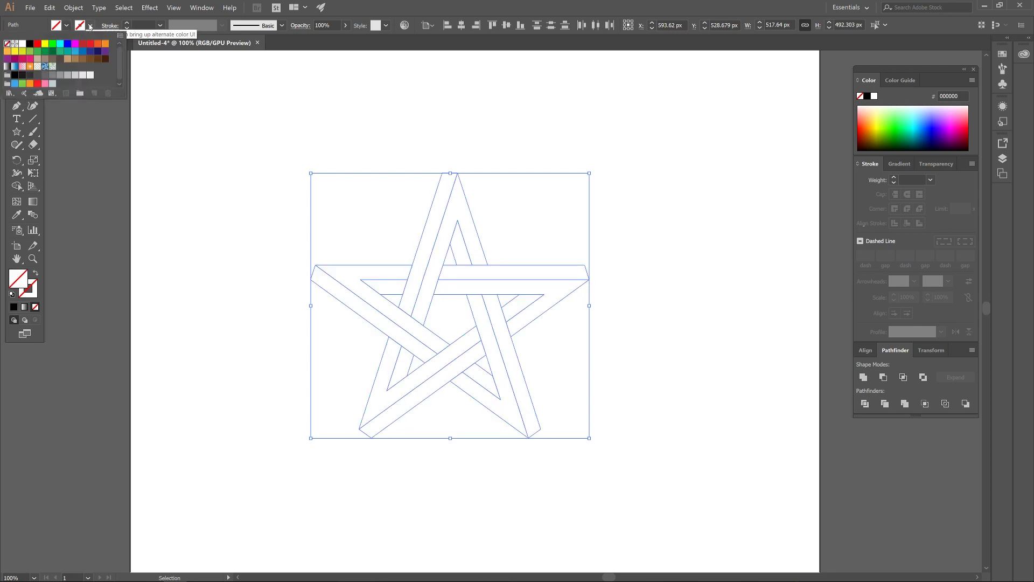
click(68, 45)
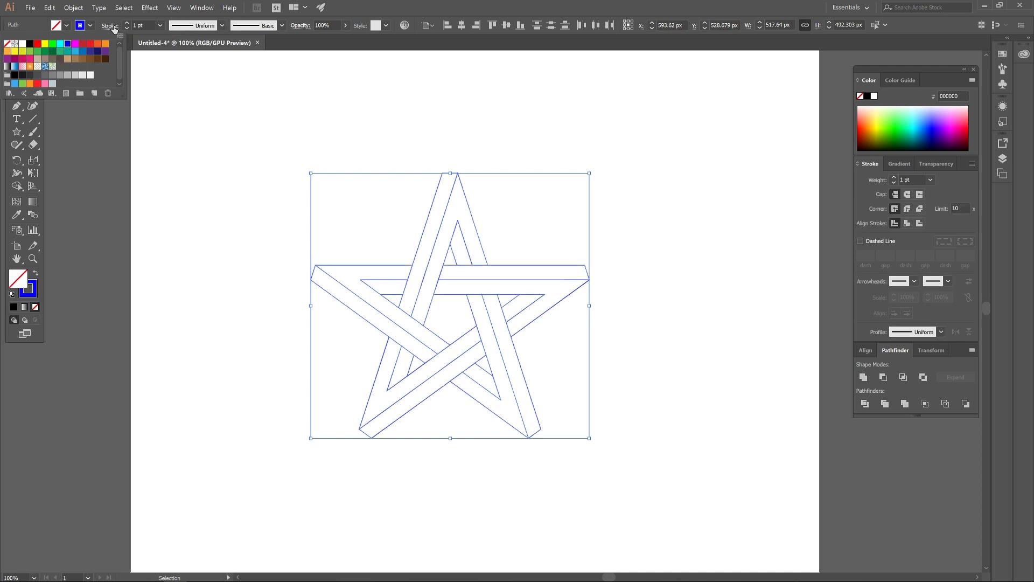
- Set the star paths' stroke weight to 12 pt and their opacity to 51%
click(137, 24)
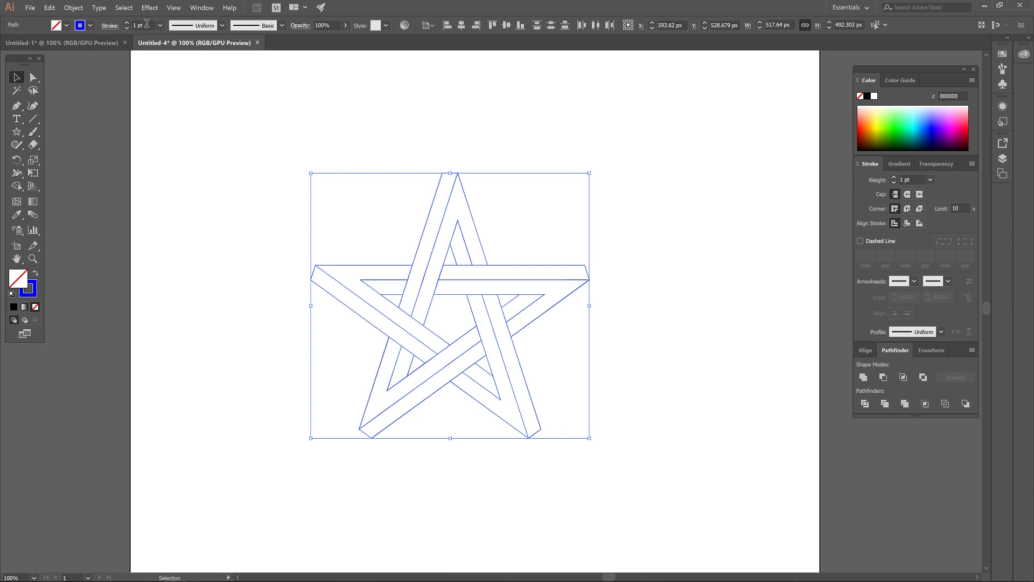
click(159, 29)
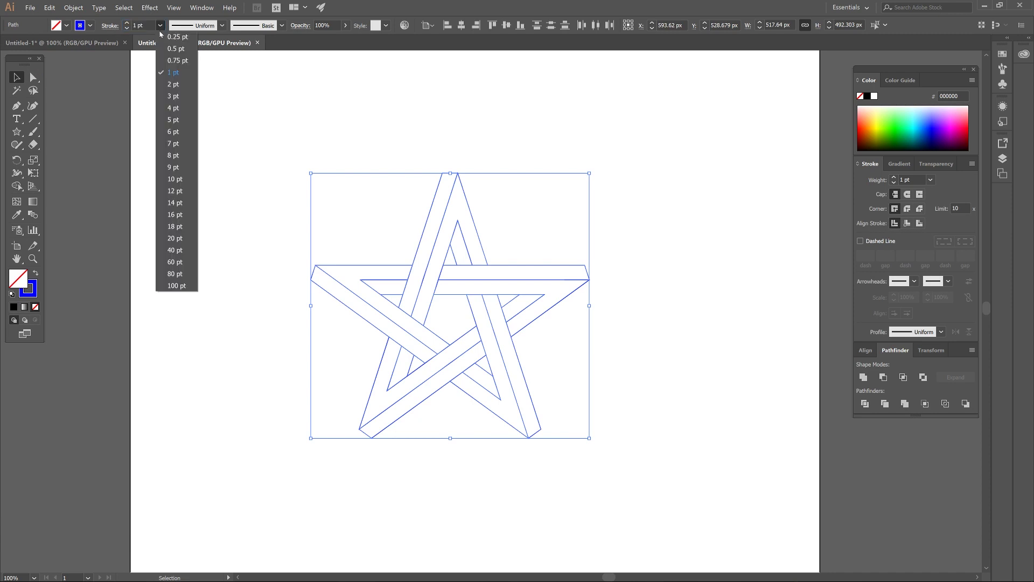
click(178, 204)
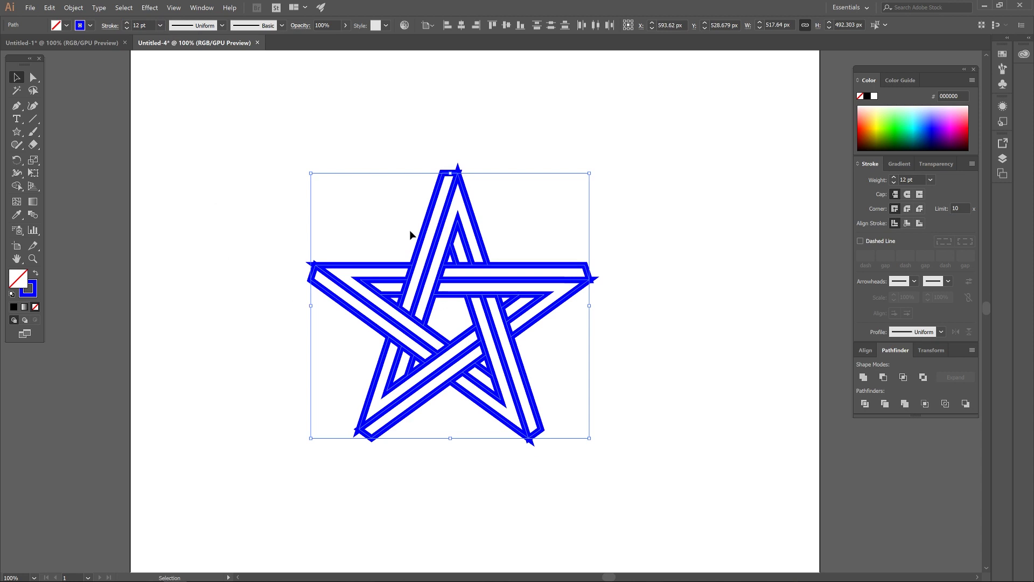
click(345, 26)
drag(343, 39, 325, 39)
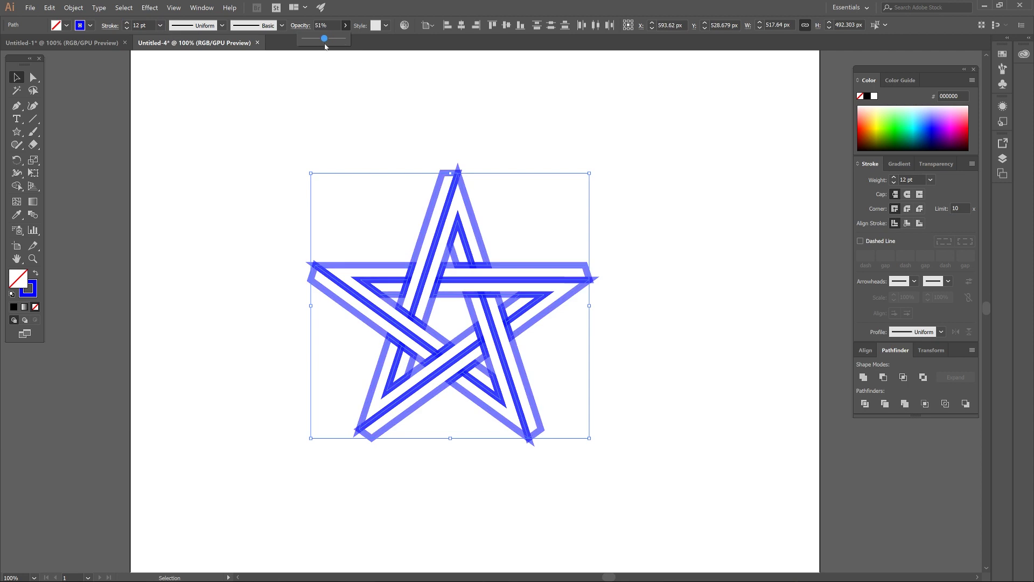
click(364, 13)
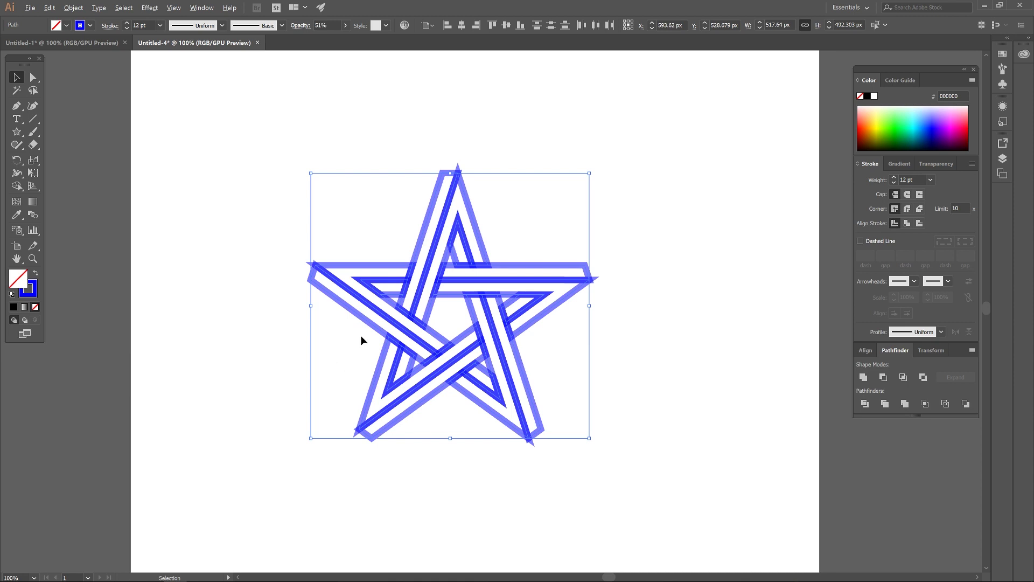
- Convert all of the star's strokes into filled shapes with Outline Stroke
scroll(361, 335, up, 1)
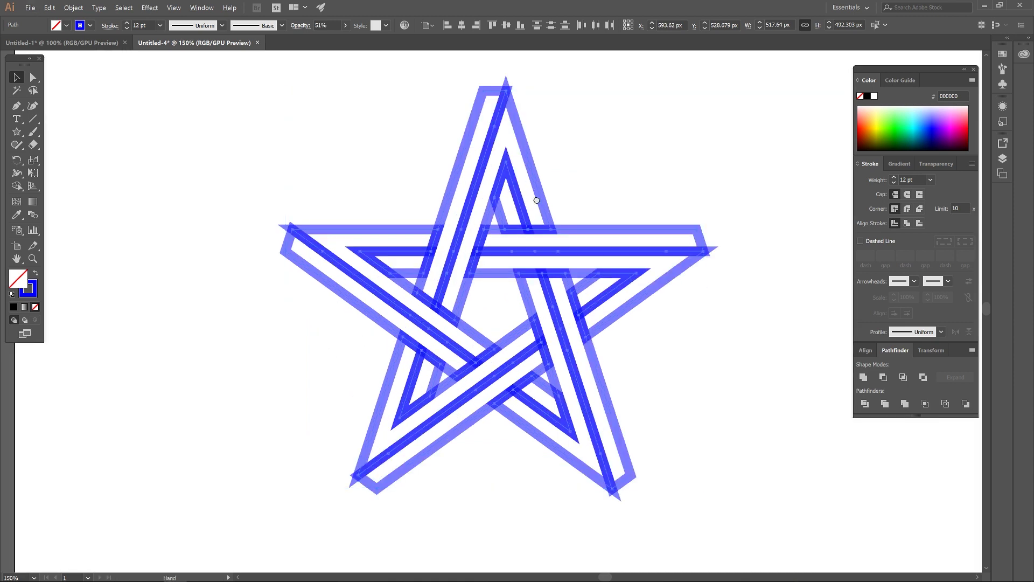
drag(537, 202, 512, 220)
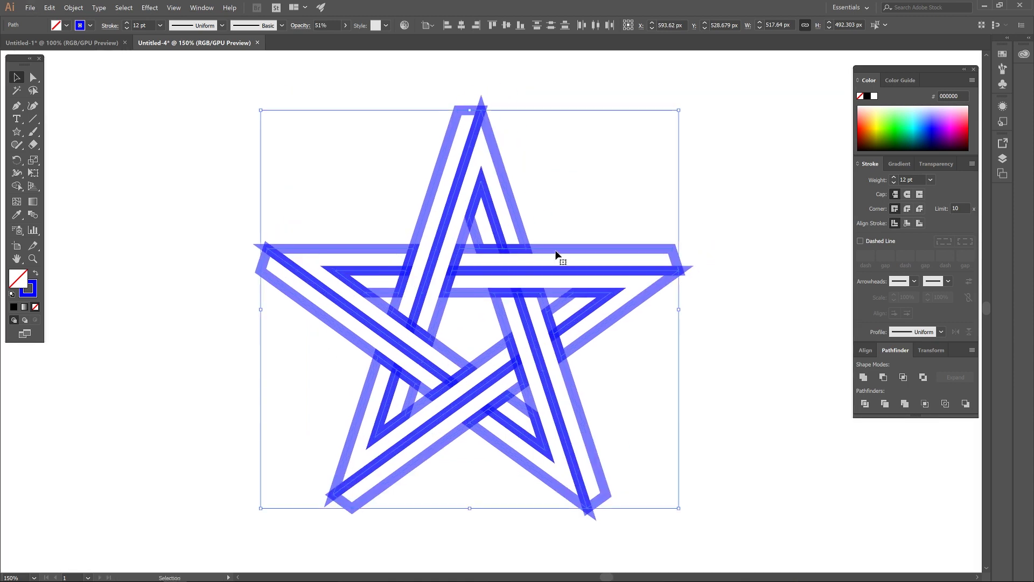
click(77, 10)
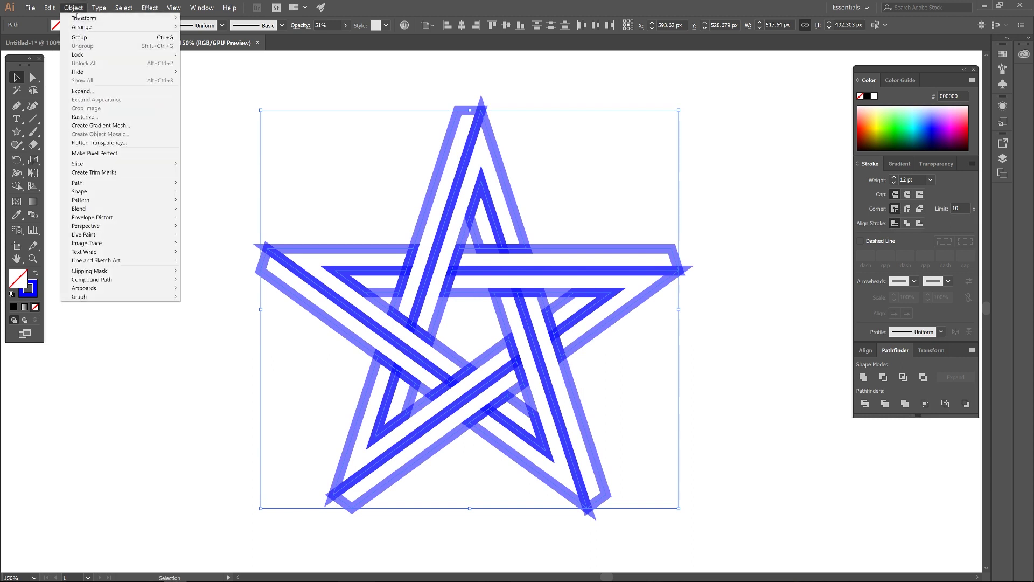
mouse_move(123, 185)
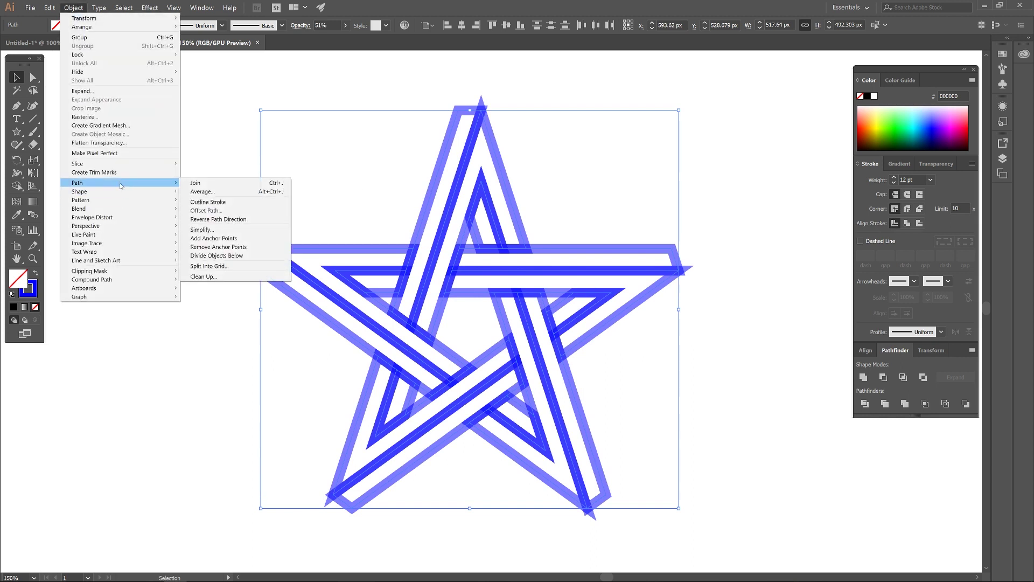
click(208, 202)
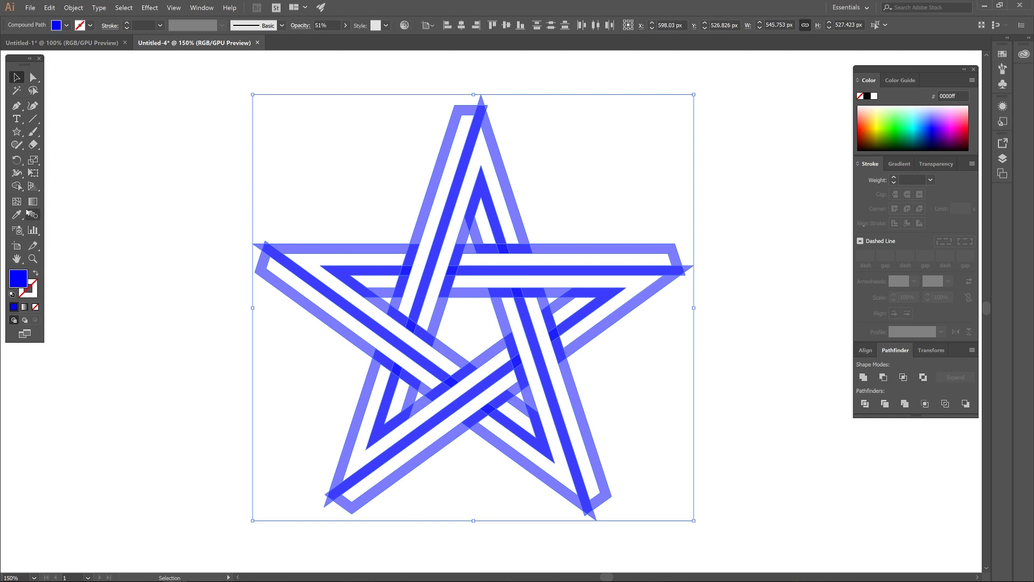
- Use the Shape Builder to remove the two pointed spikes that overshoot the upper corner of the star's left tip
click(16, 186)
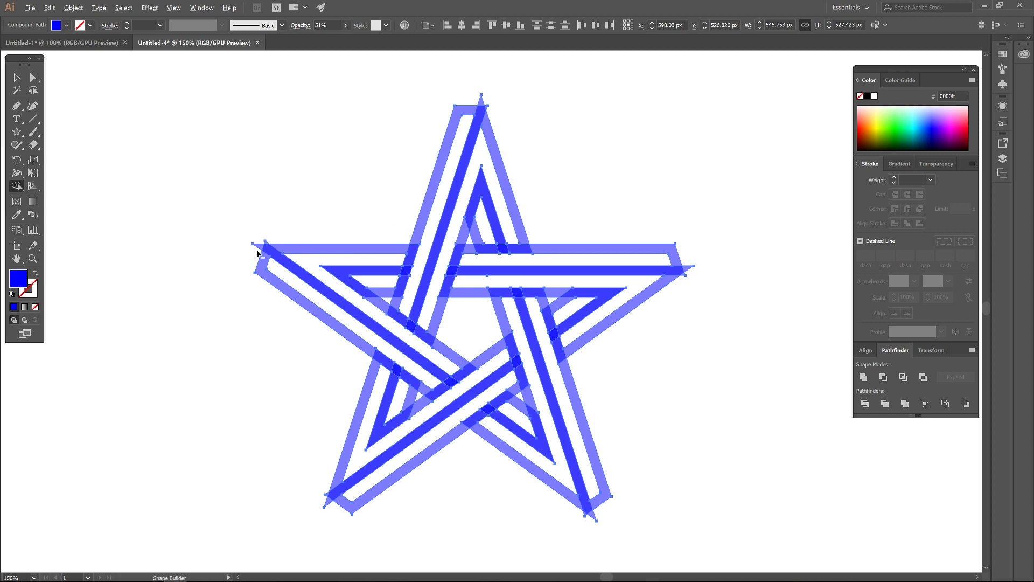
scroll(255, 252, up, 2)
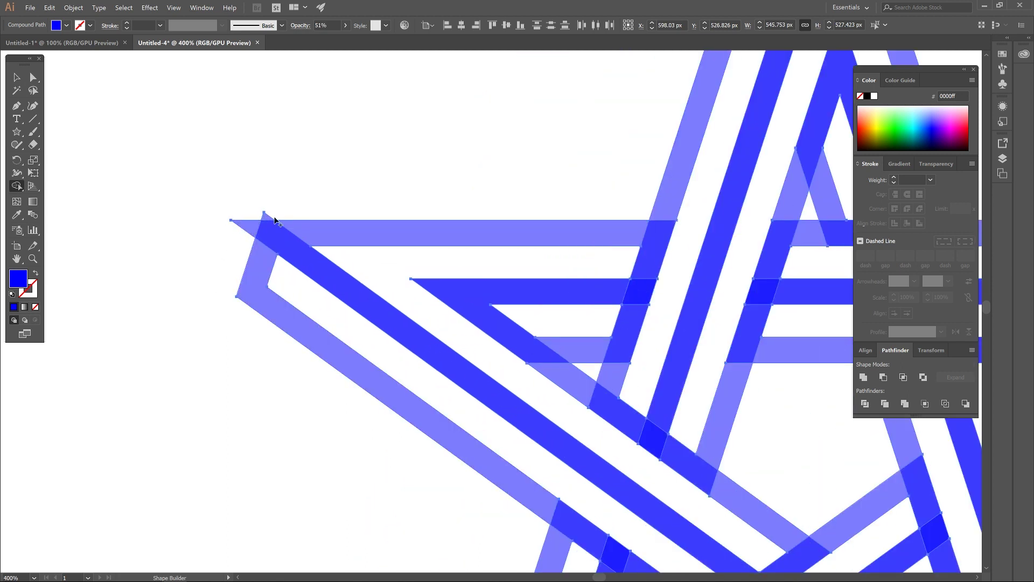
scroll(253, 218, up, 6)
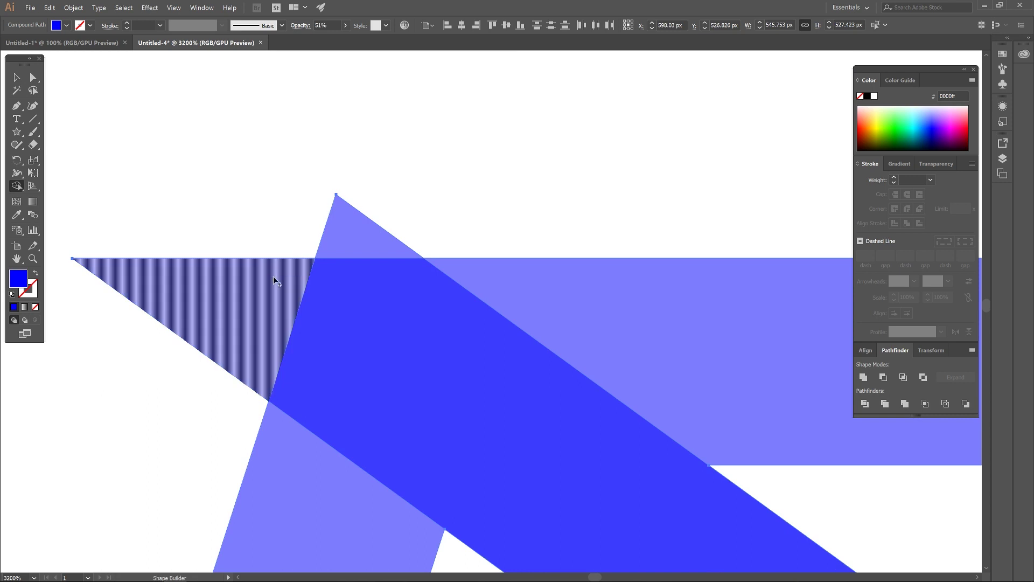
alt+click(238, 285)
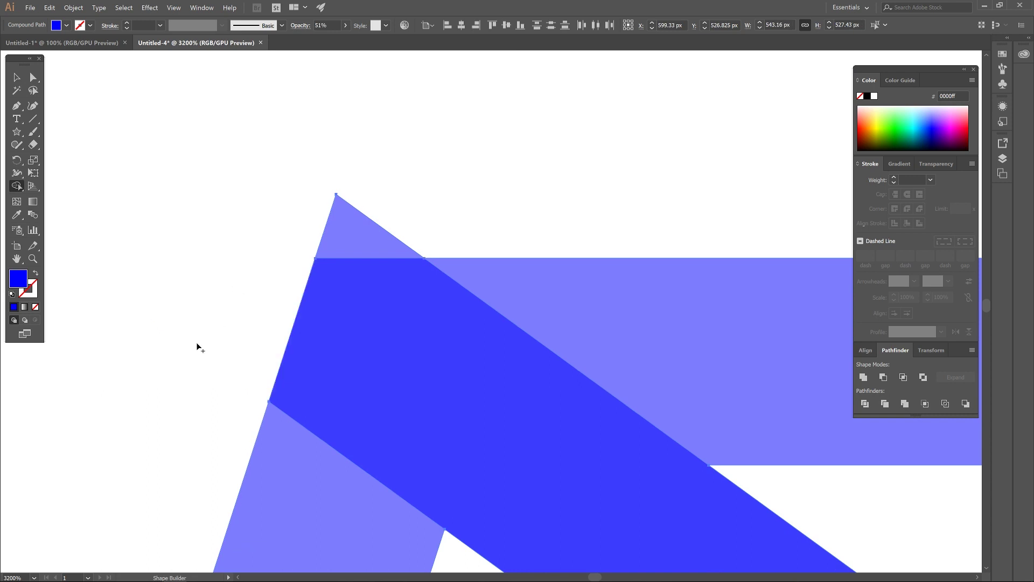
alt+click(353, 233)
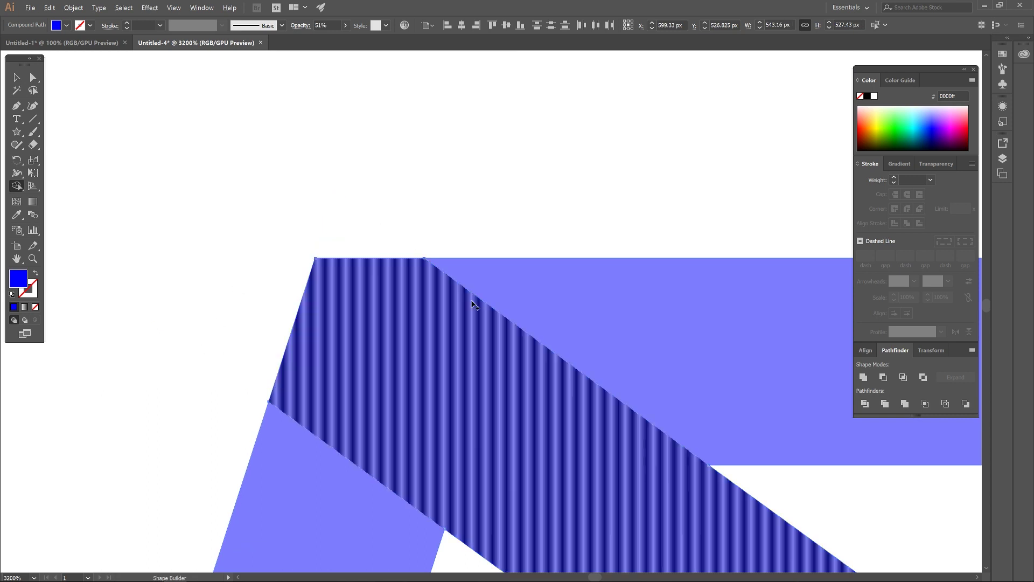
scroll(474, 300, down, 5)
key(space)
drag(643, 412, 277, 196)
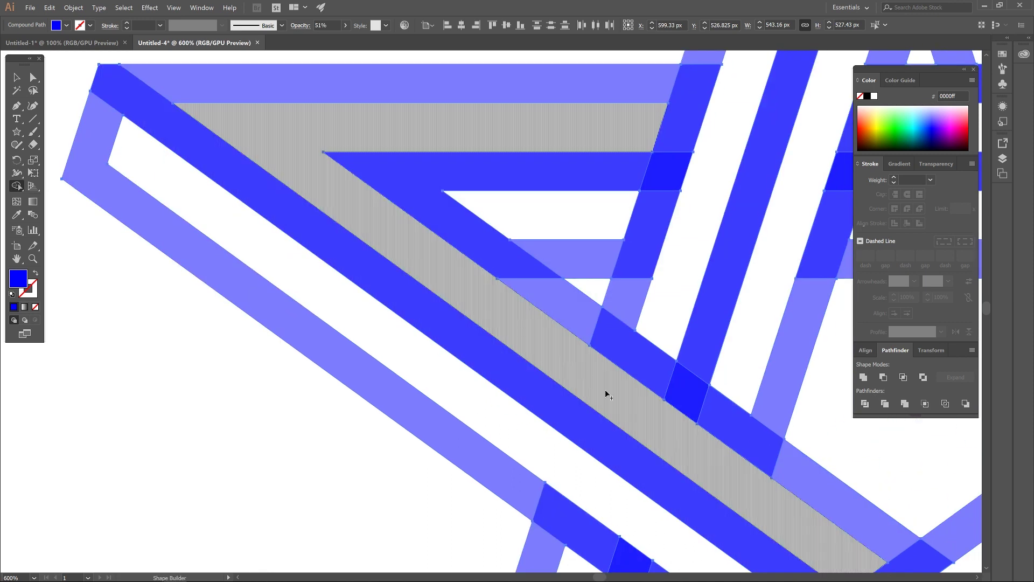
- Use the Shape Builder to remove the two pointed spikes that overshoot the star's lower-right tip
scroll(581, 377, down, 2)
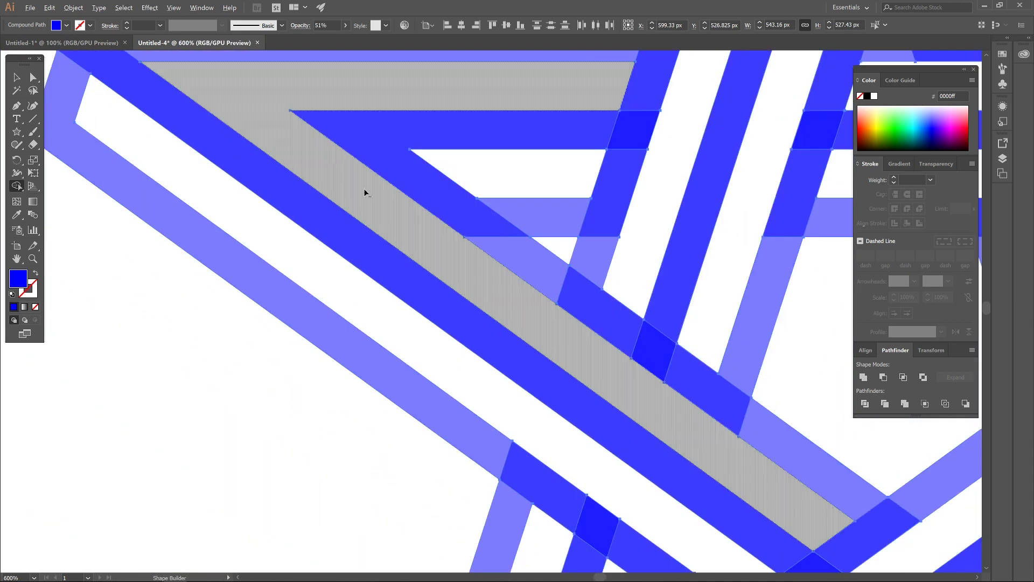
scroll(377, 447, up, 3)
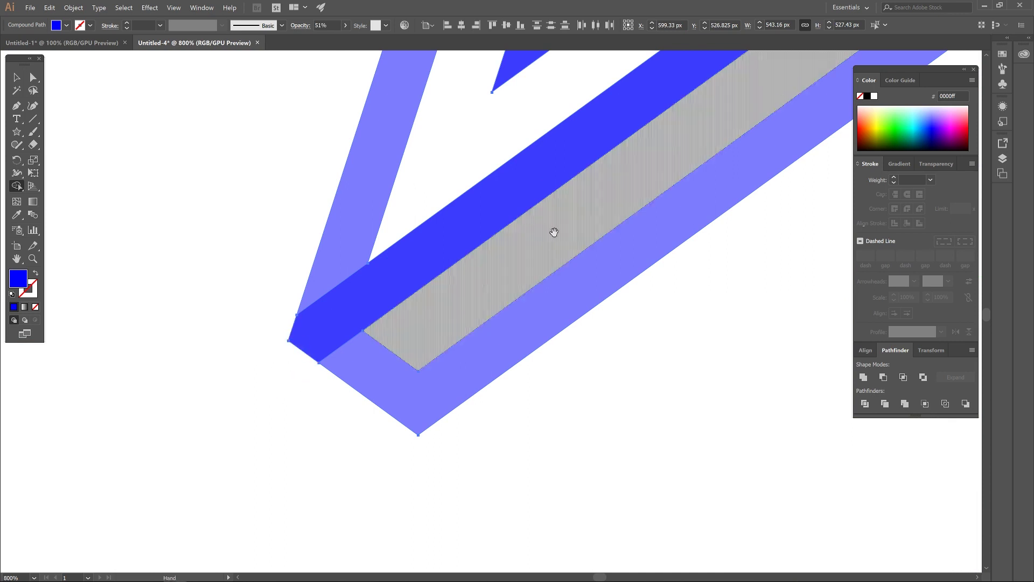
scroll(537, 241, down, 2)
drag(406, 351, 621, 330)
scroll(399, 321, up, 1)
scroll(556, 351, up, 2)
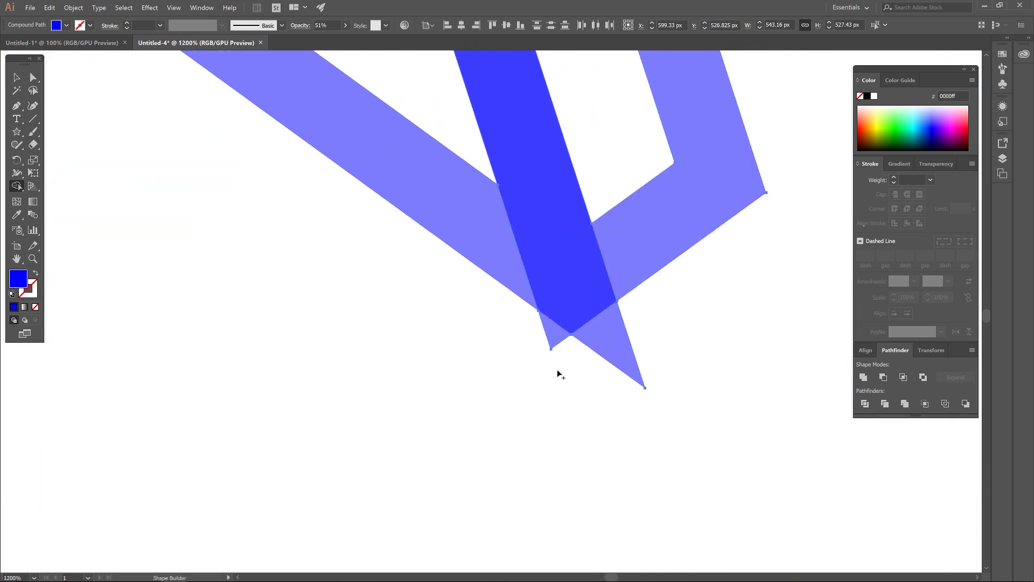
alt+click(555, 336)
alt+click(619, 341)
- Remove the two pointed spikes overshooting the lower corner of the star's right tip with the Shape Builder
scroll(607, 295, down, 1)
scroll(618, 269, down, 3)
drag(612, 178, 490, 446)
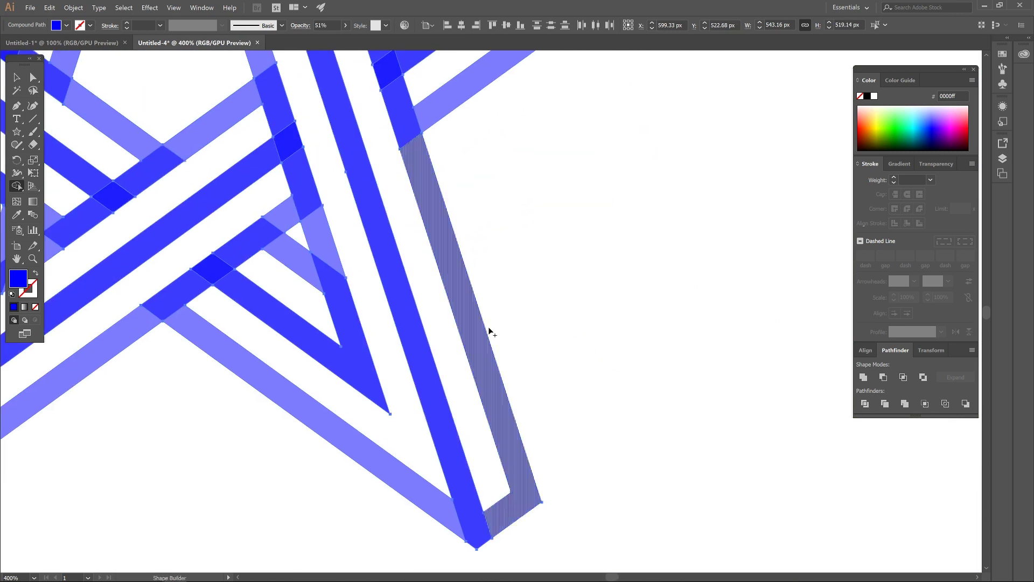
scroll(535, 244, up, 1)
drag(534, 244, 392, 401)
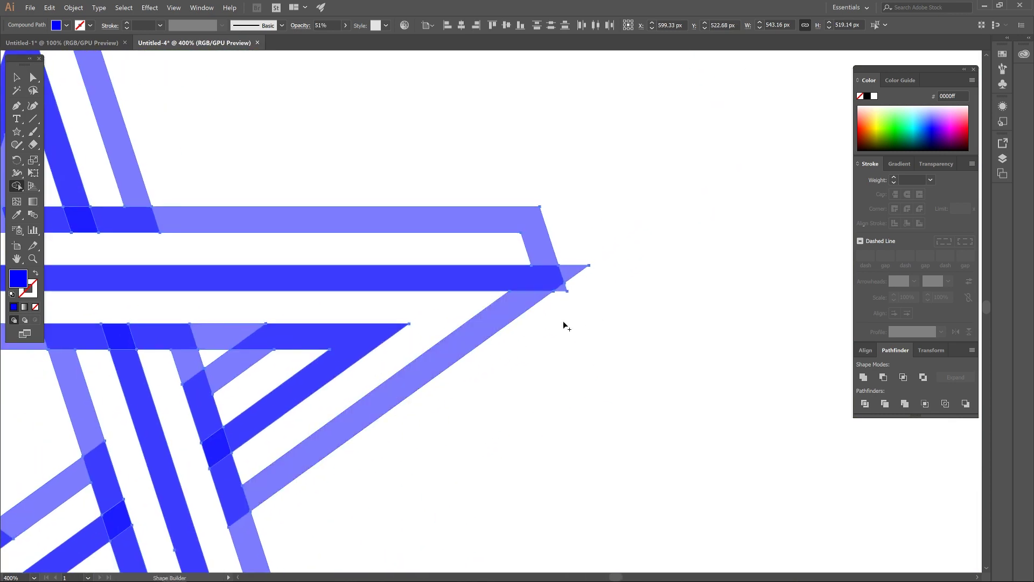
drag(577, 355, 519, 358)
scroll(512, 284, up, 5)
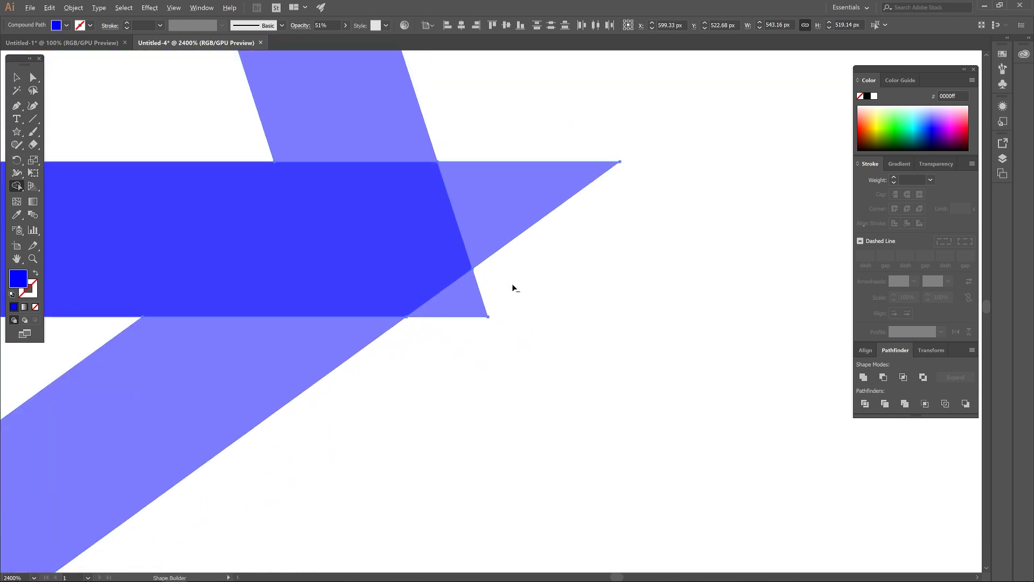
drag(499, 257, 517, 315)
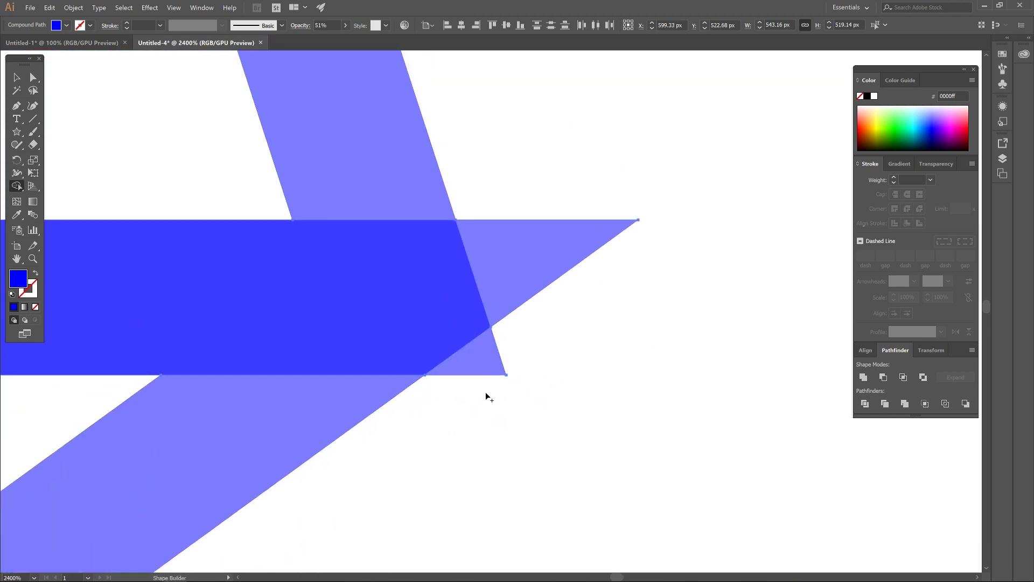
alt+click(489, 362)
alt+click(513, 262)
- Remove the overshooting spikes at the right corner of the star's top tip with the Shape Builder
scroll(522, 275, down, 5)
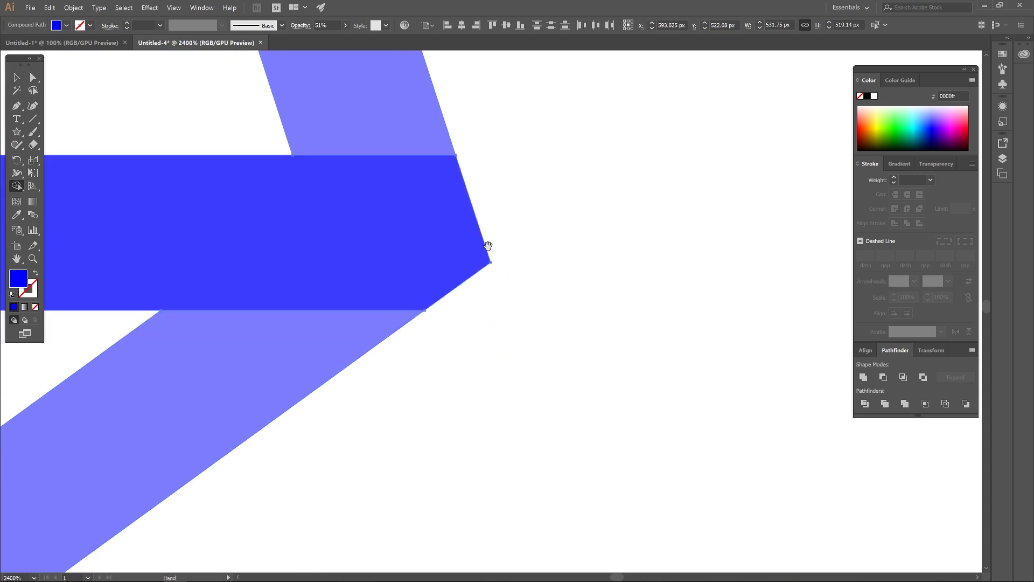
scroll(526, 409, up, 5)
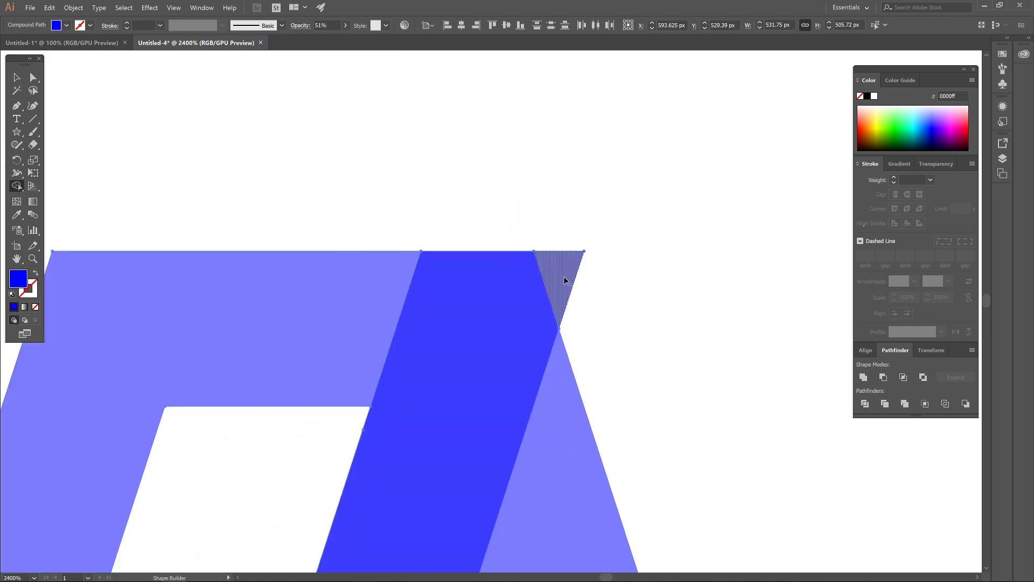
scroll(478, 351, down, 5)
scroll(432, 439, down, 3)
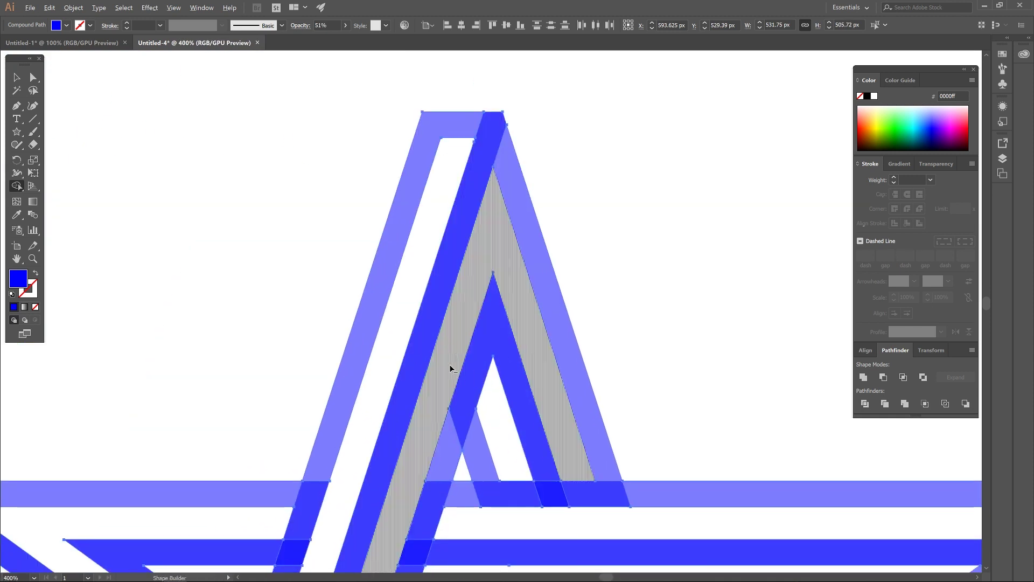
scroll(370, 311, down, 2)
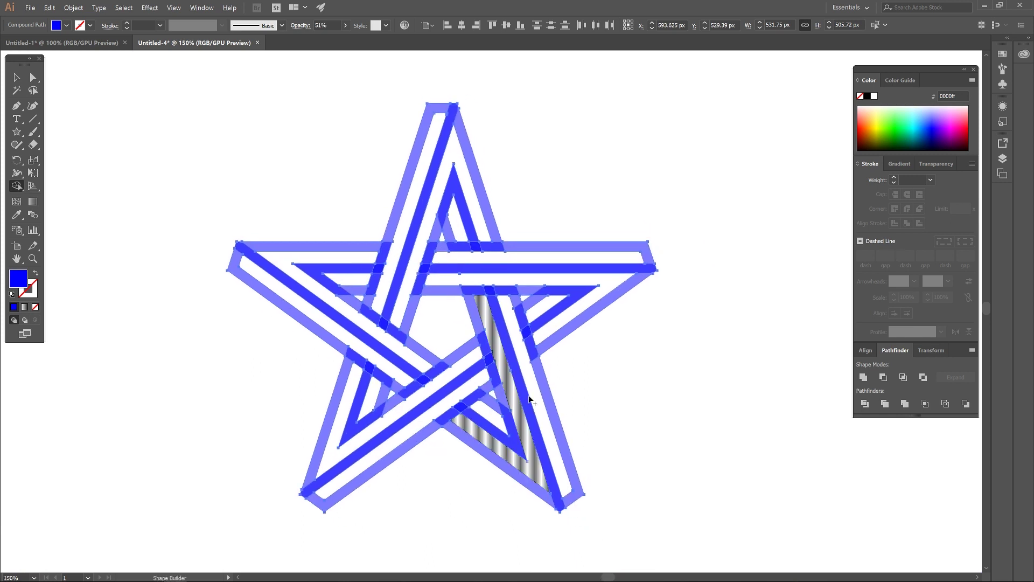
- Merge the star's overlapping pieces into one shape with Pathfinder Unite and set its opacity to 100%
click(17, 77)
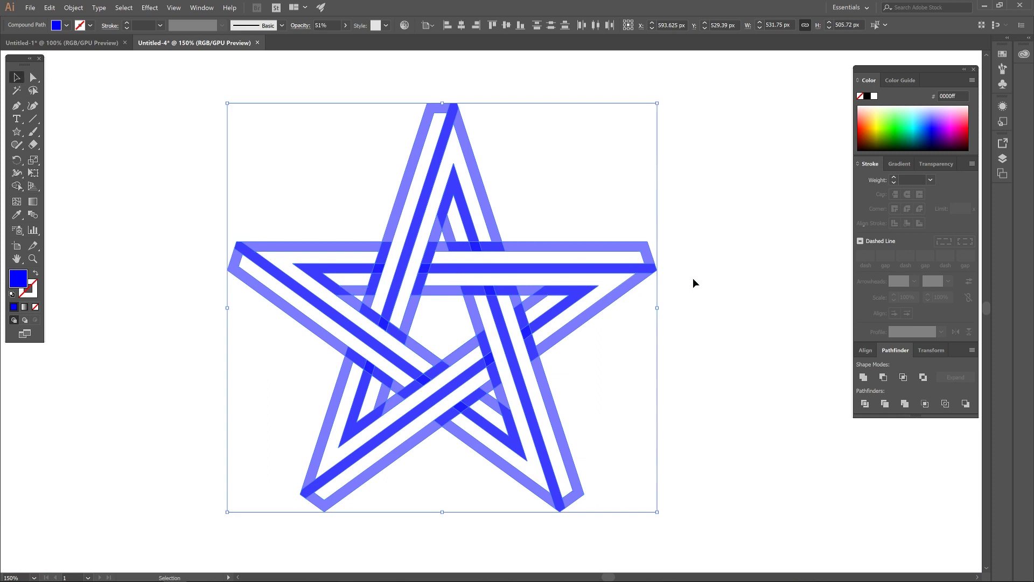
scroll(692, 278, down, 1)
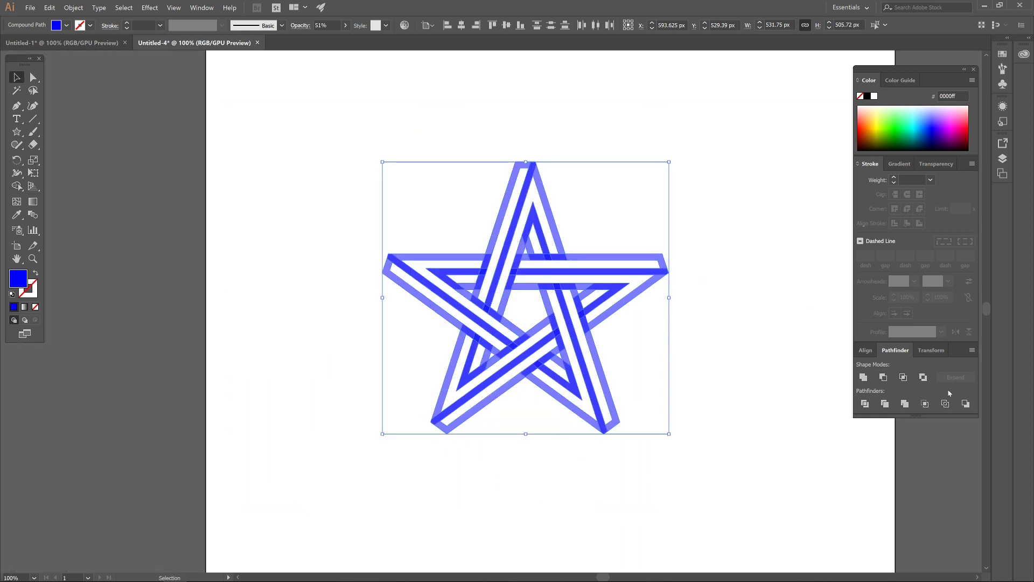
click(864, 377)
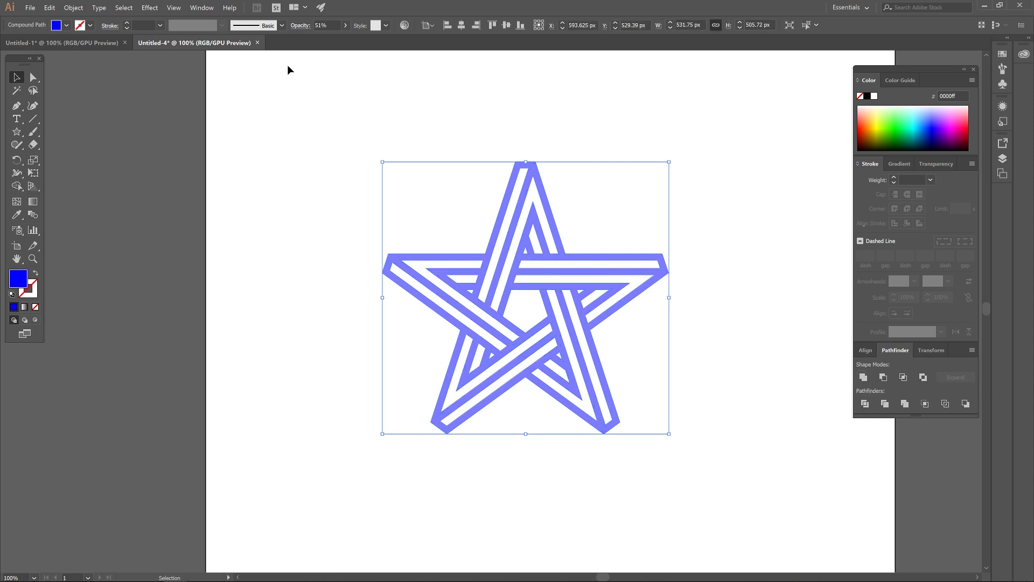
click(346, 26)
drag(325, 41, 361, 39)
click(626, 231)
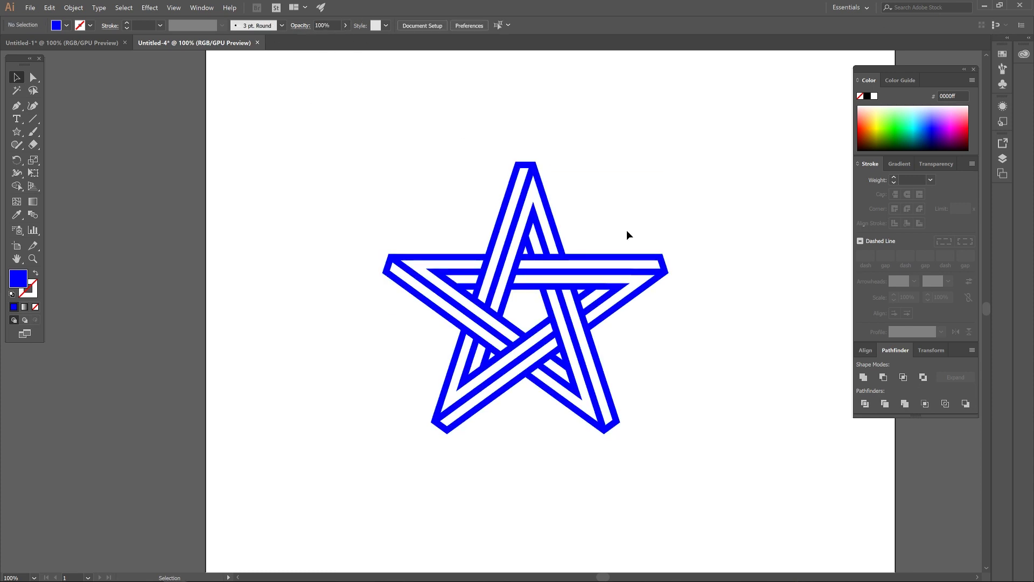
- Review the colouring of the reference star in the Untitled-1 document, and return to the Untitled-4 document
click(62, 43)
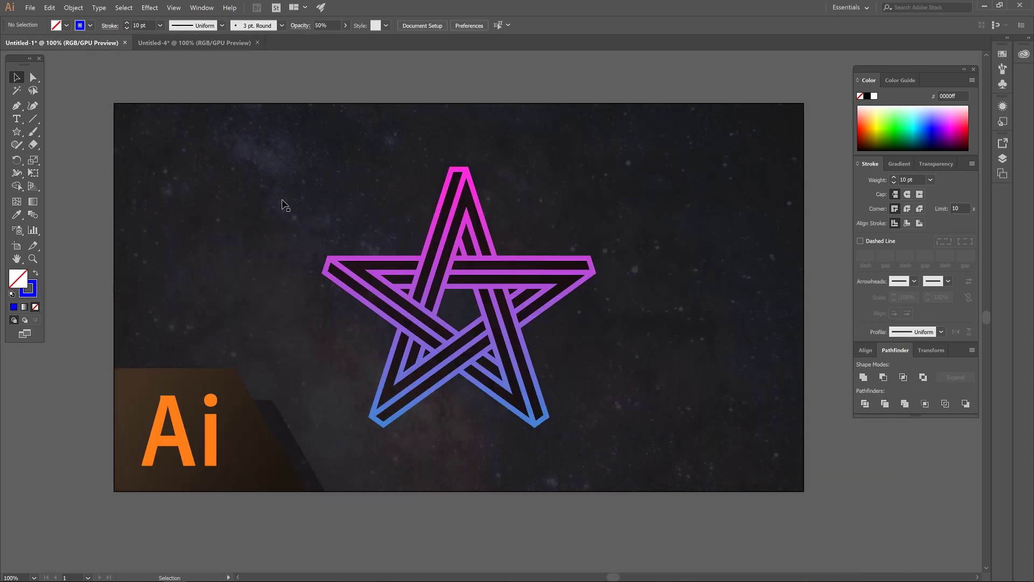
click(191, 42)
scroll(646, 222, right, 5)
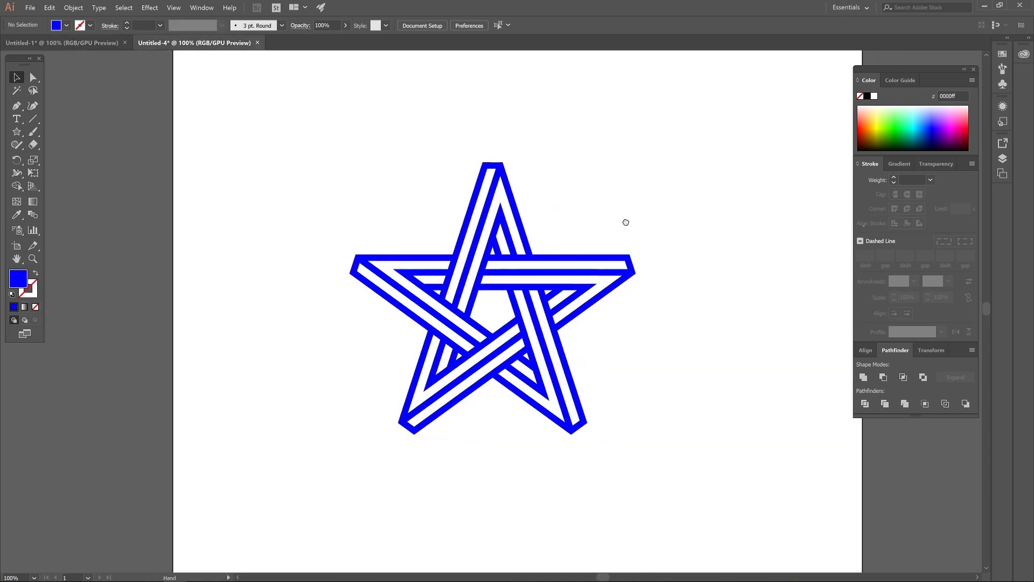
- Apply a linear gradient fill to the whole star
click(893, 164)
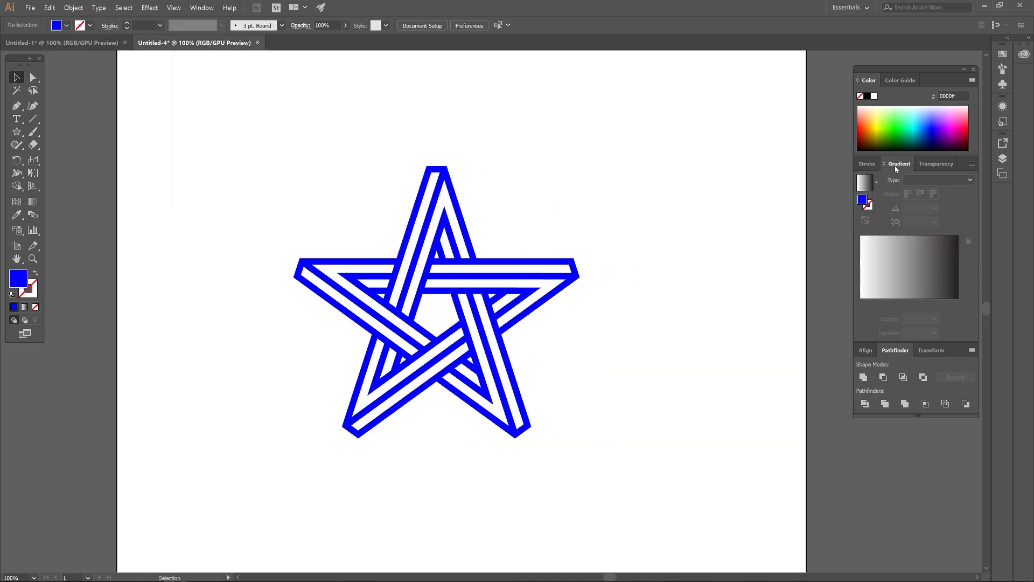
click(201, 8)
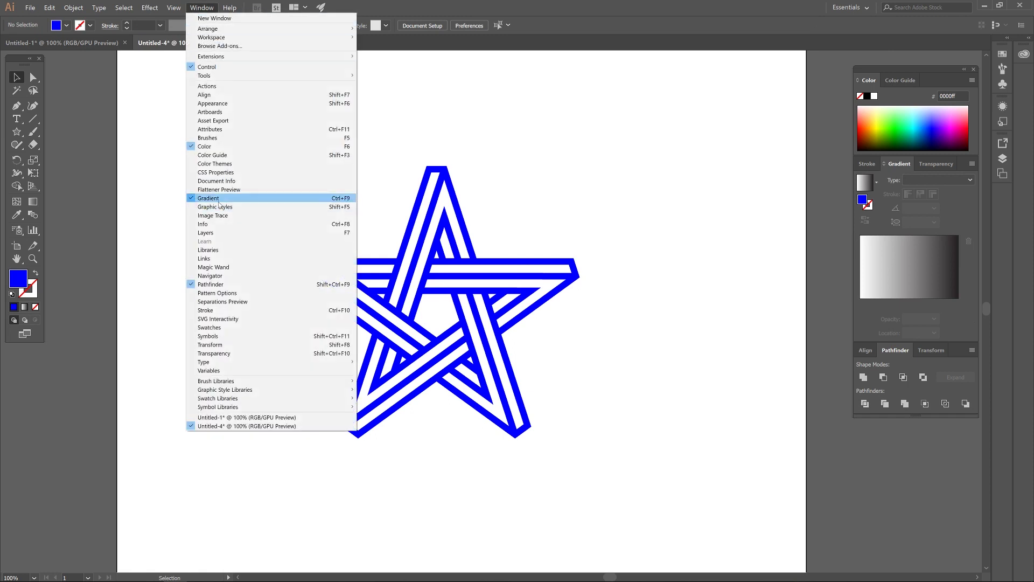
click(197, 9)
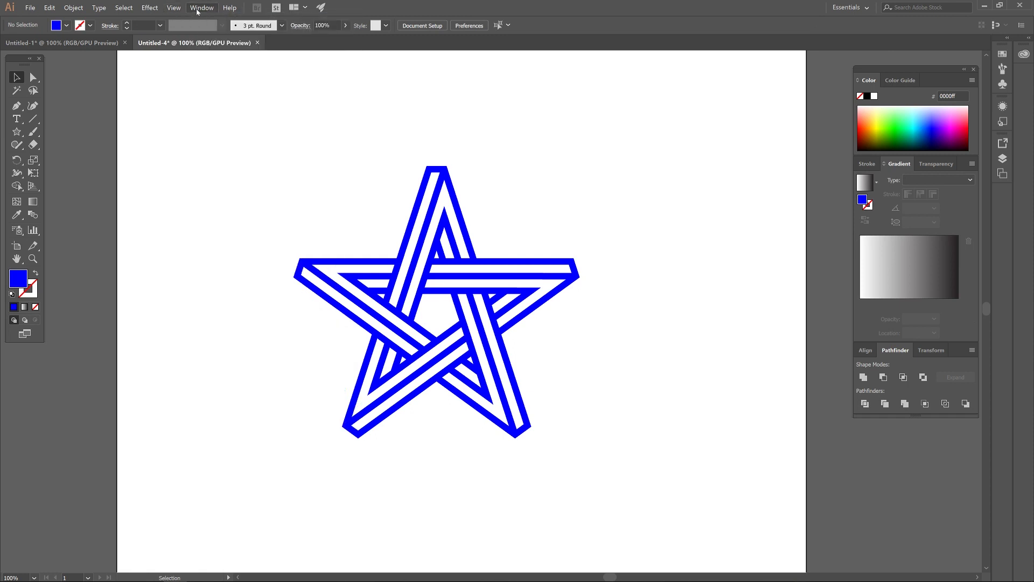
click(445, 174)
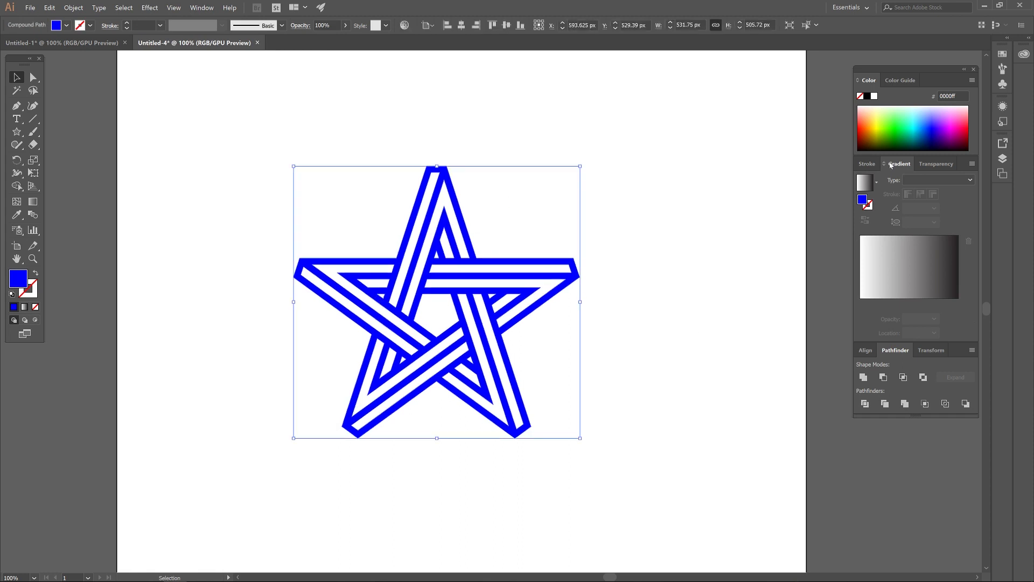
click(916, 180)
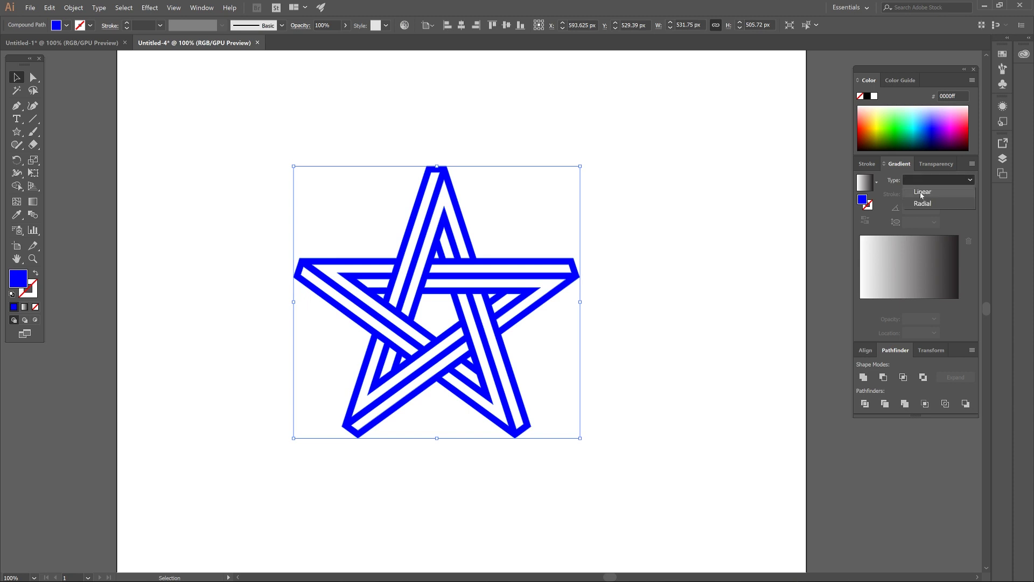
click(921, 192)
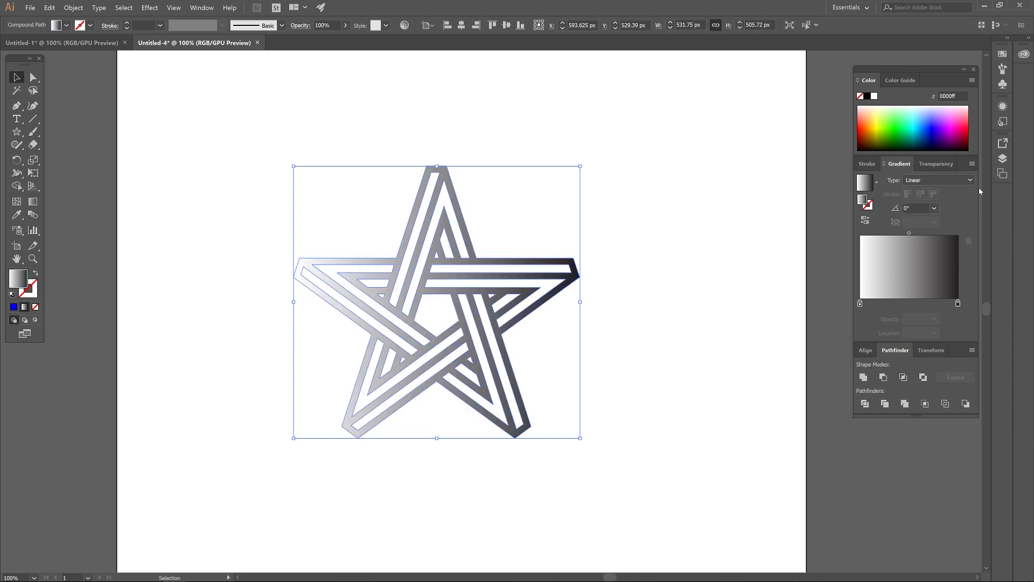
- Switch the gradient's white starting stop to RGB and colour it blue (0050e9)
double_click(860, 304)
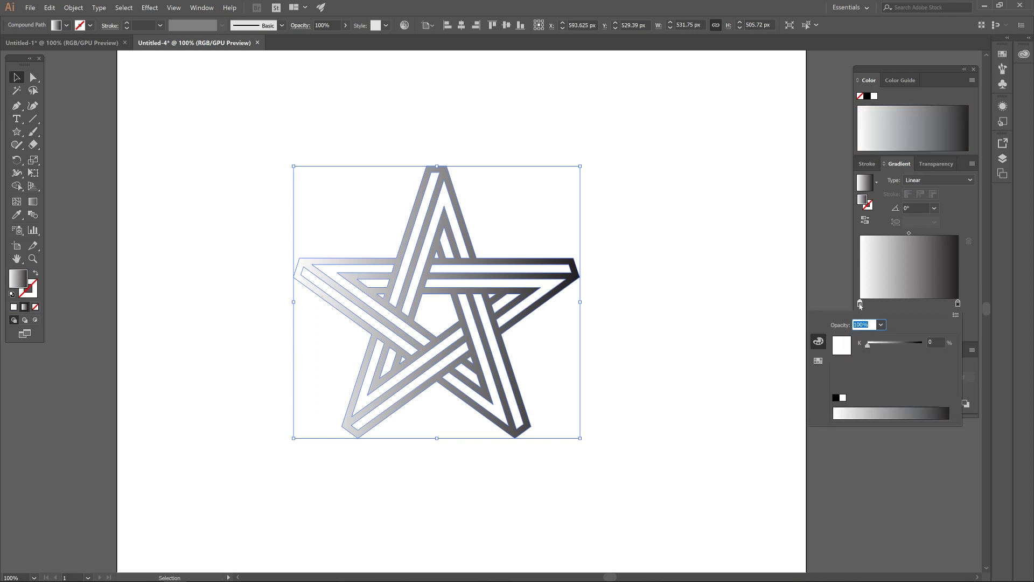
click(955, 315)
click(979, 324)
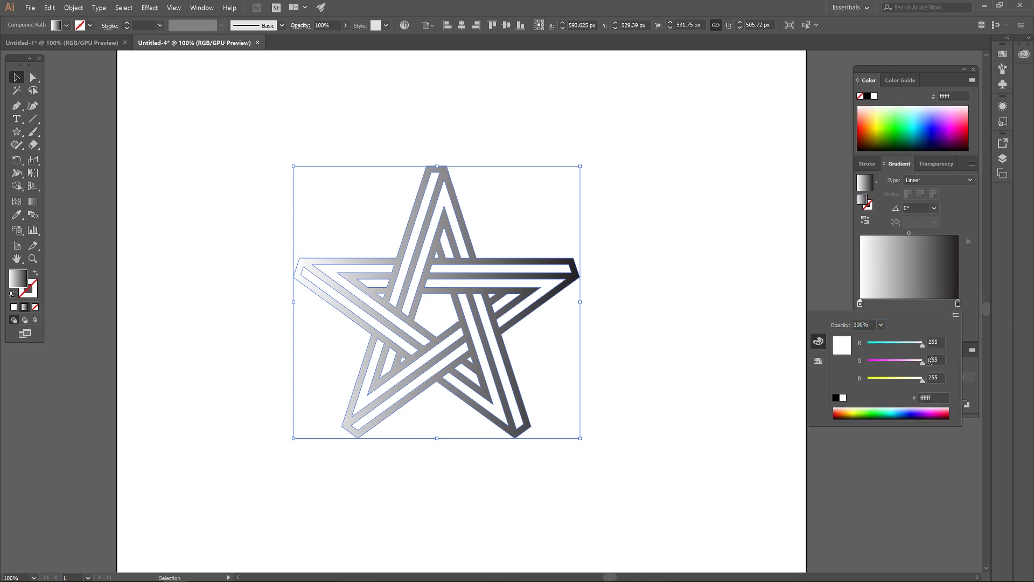
drag(917, 411, 906, 409)
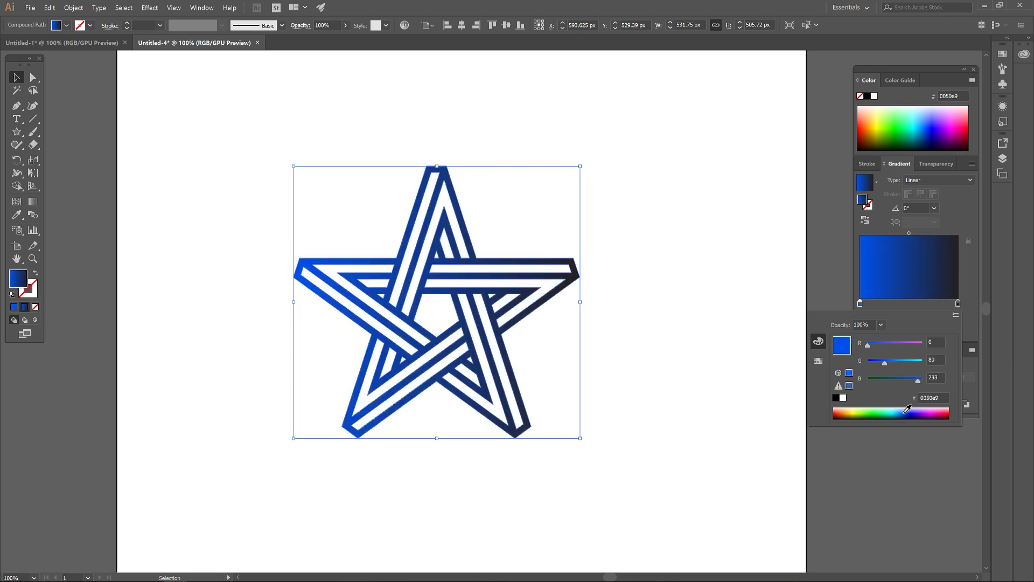
- Switch the gradient's black ending stop to RGB and colour it pink (ff2a83)
double_click(958, 303)
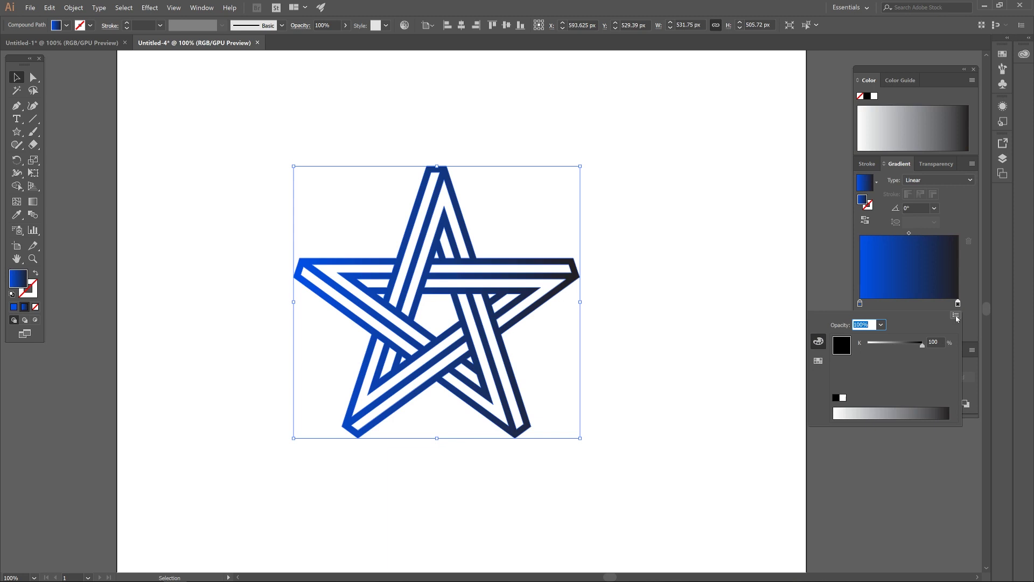
click(956, 315)
click(978, 324)
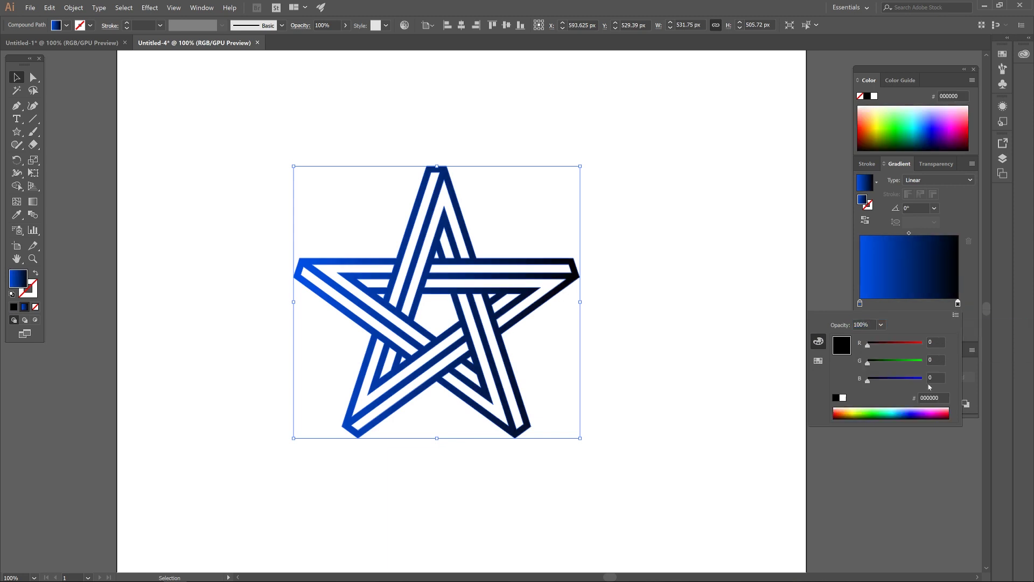
drag(935, 407, 944, 407)
click(942, 407)
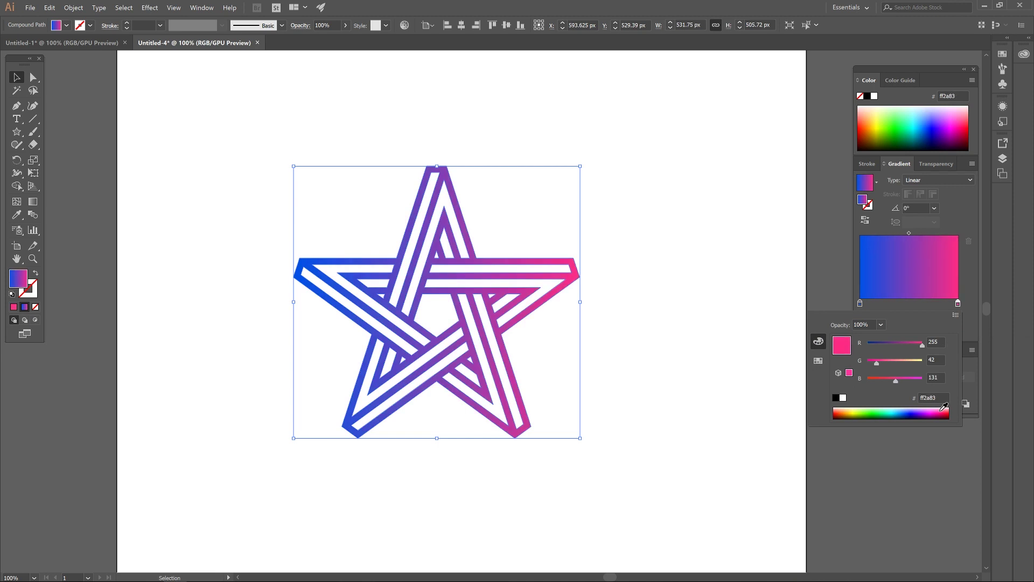
click(966, 209)
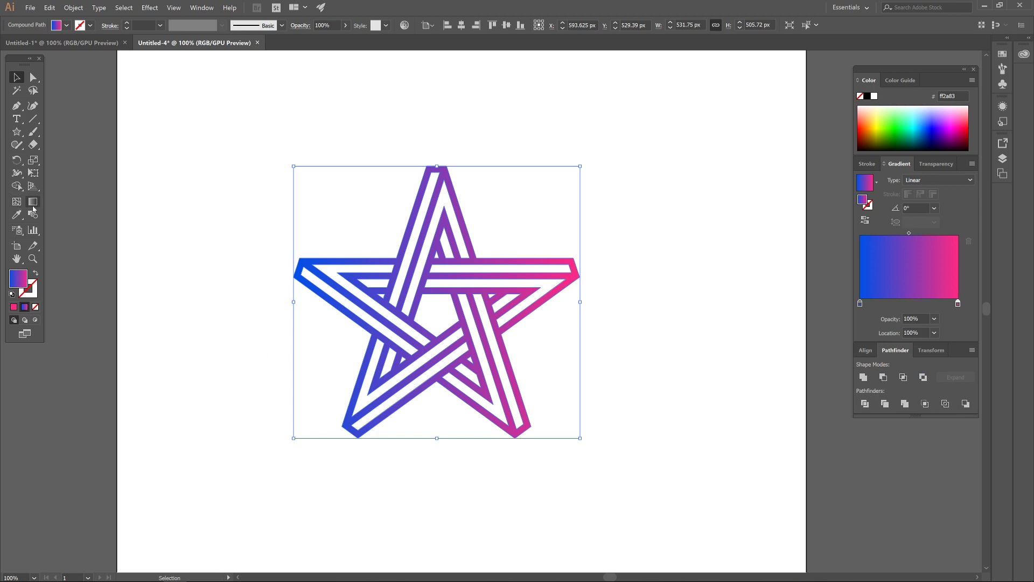
key(g)
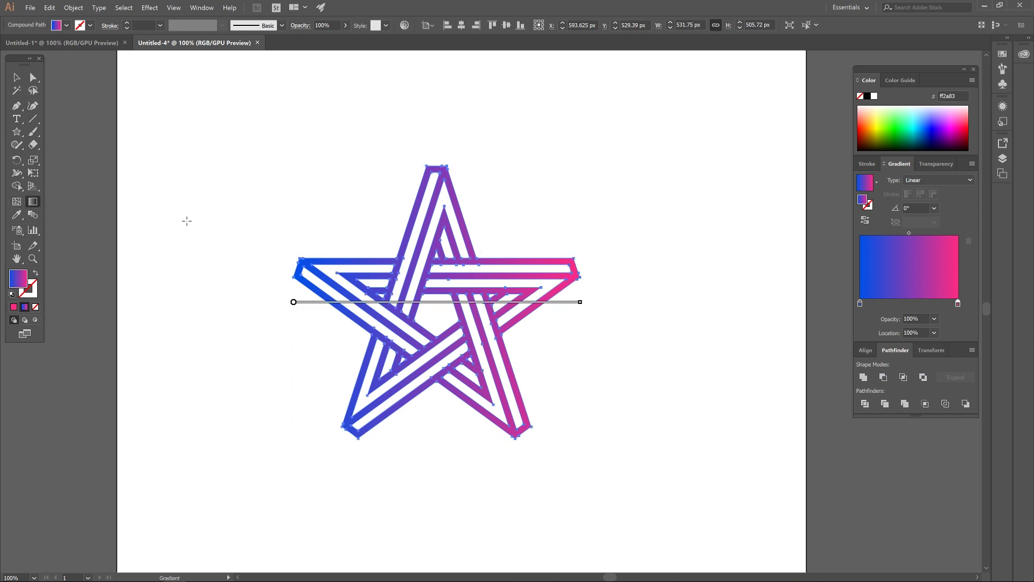
mouse_move(587, 302)
mouse_down()
mouse_move(596, 282)
mouse_move(561, 184)
mouse_move(601, 283)
mouse_up()
key(v)
key(ctrl+z)
- Rotate the star's gradient to 90° and fit its length from the lower tips, in blue, to the top tip, in pink
key(g)
mouse_move(587, 301)
mouse_down()
mouse_move(554, 195)
mouse_move(494, 125)
mouse_move(601, 375)
mouse_move(528, 427)
mouse_move(548, 248)
mouse_move(360, 141)
mouse_move(491, 176)
mouse_move(386, 407)
mouse_move(514, 300)
mouse_move(454, 200)
mouse_move(323, 150)
mouse_move(182, 161)
mouse_move(276, 142)
mouse_move(309, 104)
mouse_up()
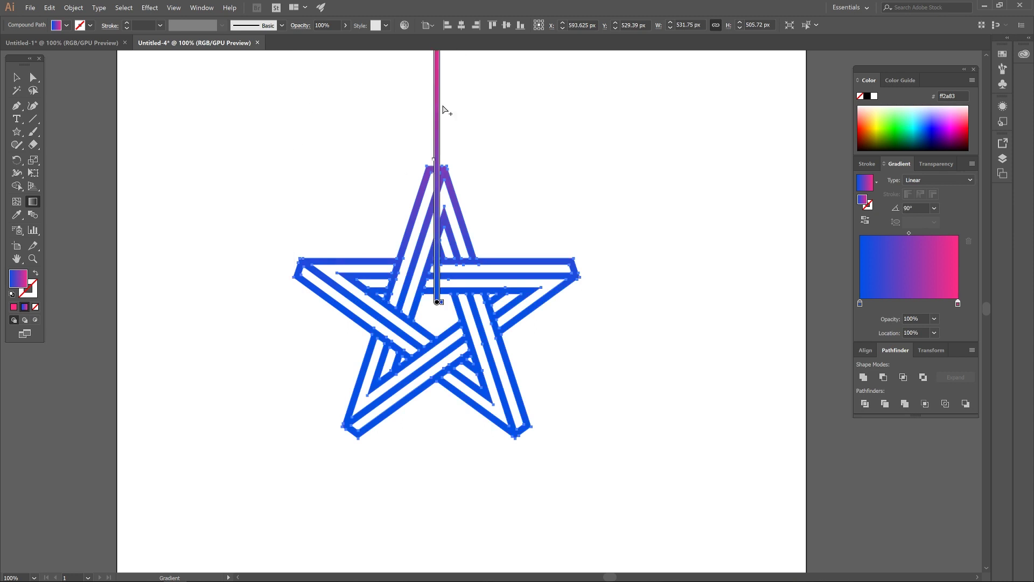
mouse_move(438, 303)
drag(437, 303, 439, 440)
mouse_move(437, 156)
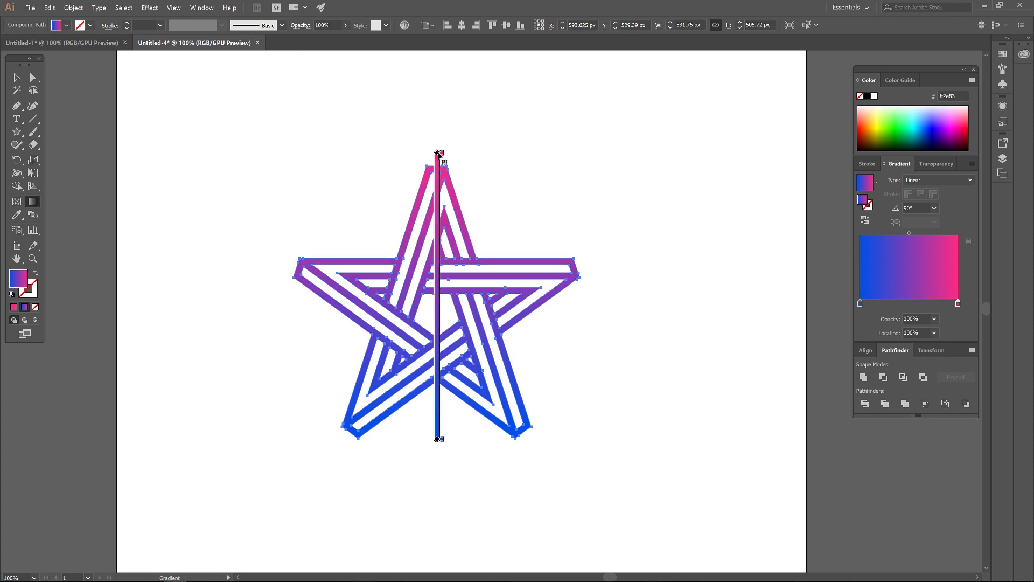
drag(438, 154, 436, 171)
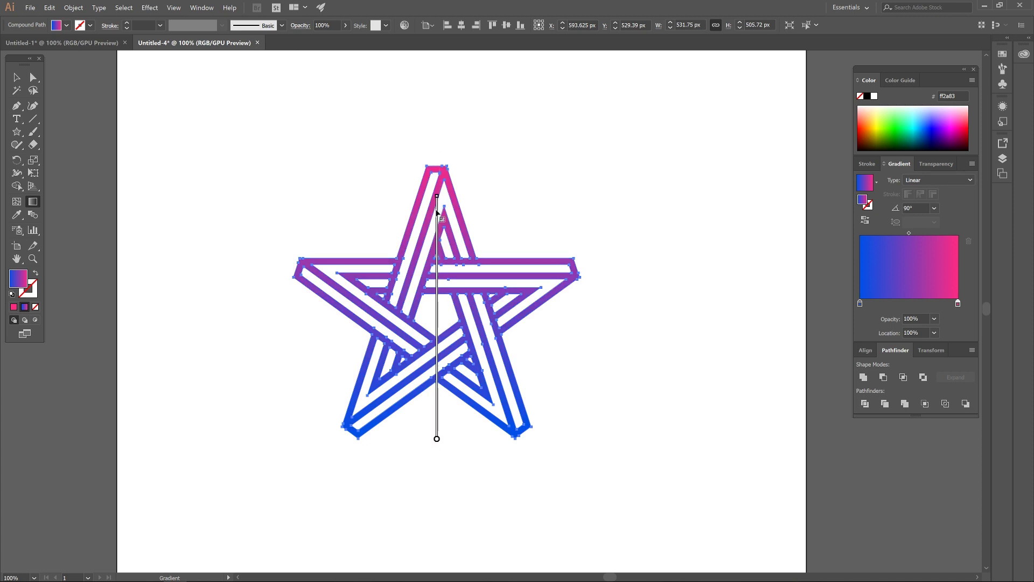
- Fine-tune the colour stops, moving pink slightly below the gradient's top end and blue slightly above its bottom end, and deselect the star
mouse_move(443, 179)
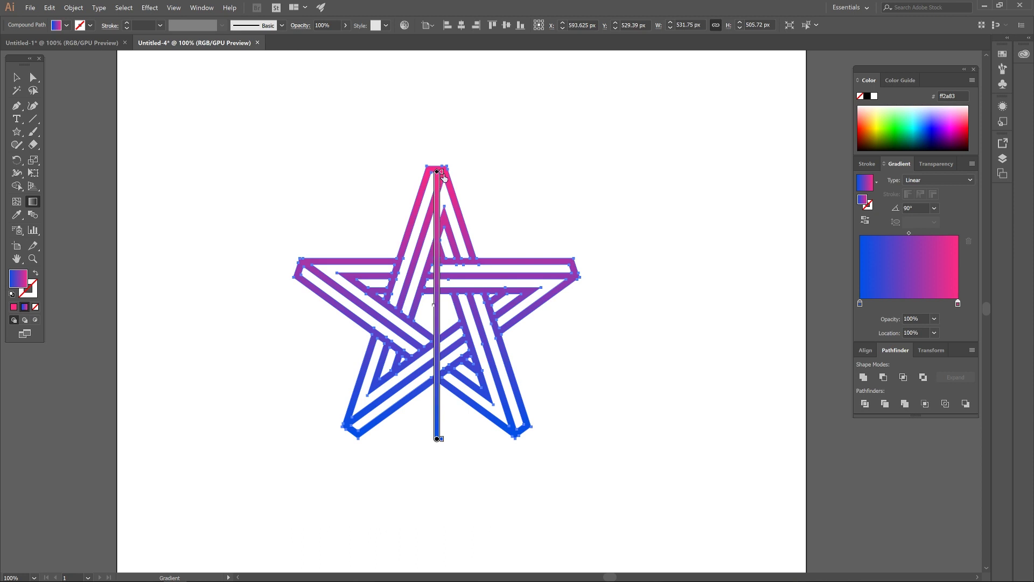
drag(449, 245, 448, 246)
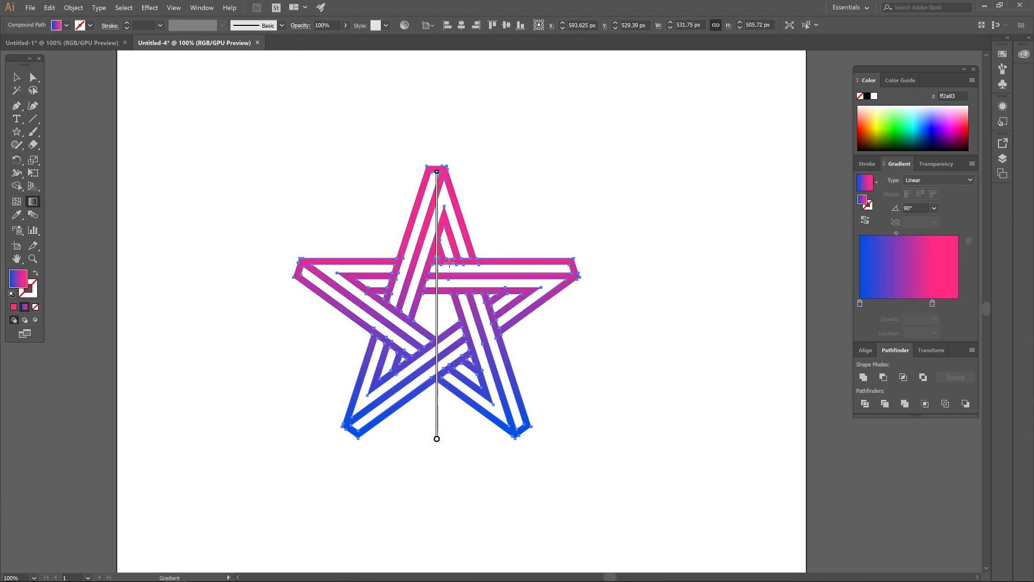
mouse_move(443, 246)
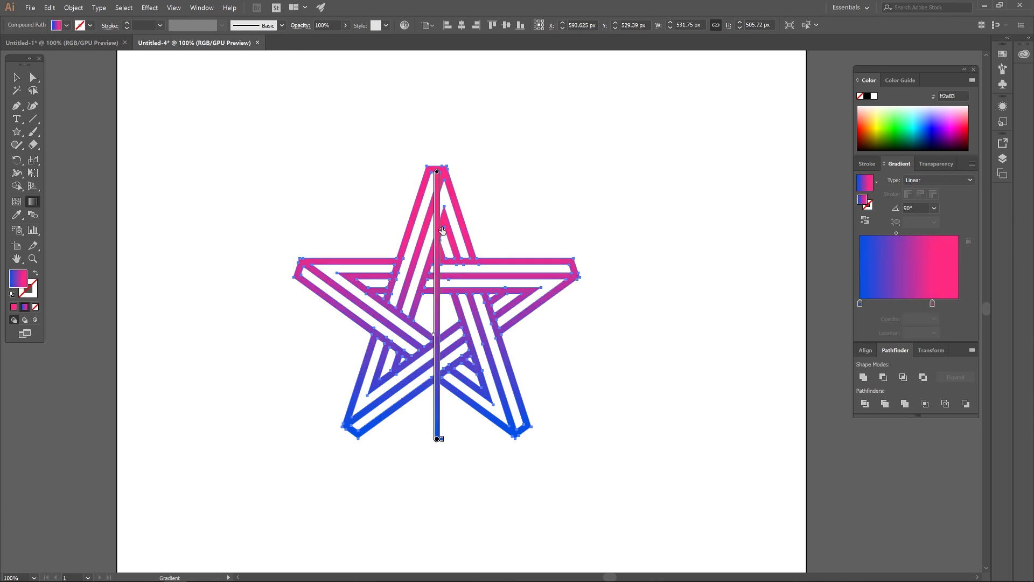
drag(444, 217, 442, 215)
mouse_move(441, 442)
mouse_down()
mouse_move(439, 405)
mouse_move(438, 430)
mouse_up()
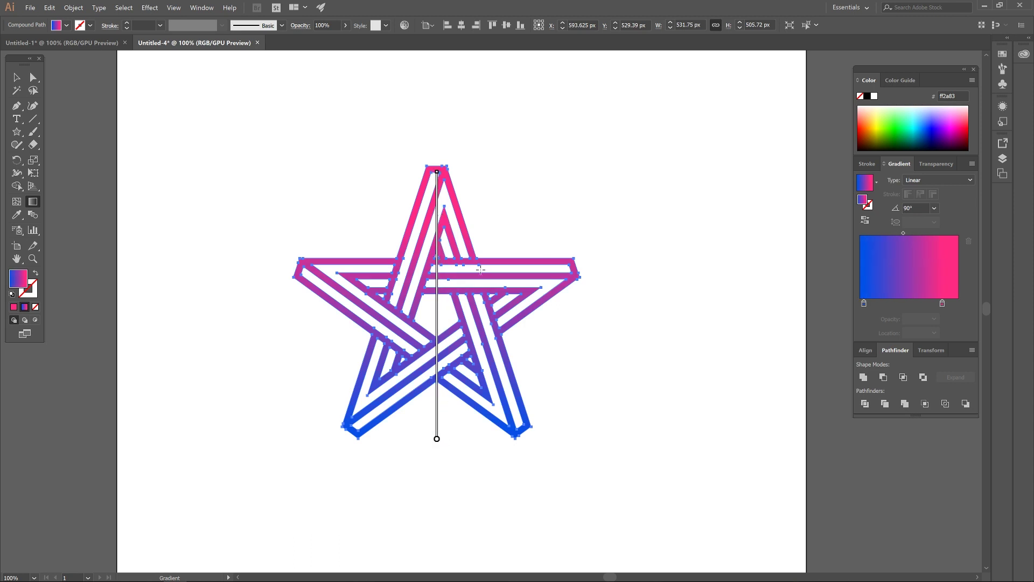
mouse_move(446, 232)
drag(443, 215, 443, 194)
key(v)
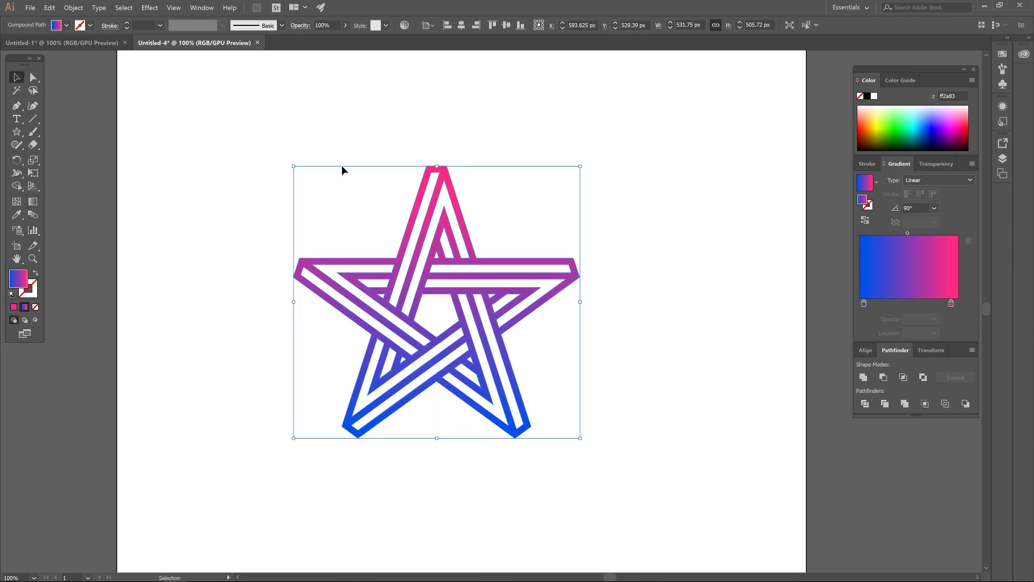
click(446, 152)
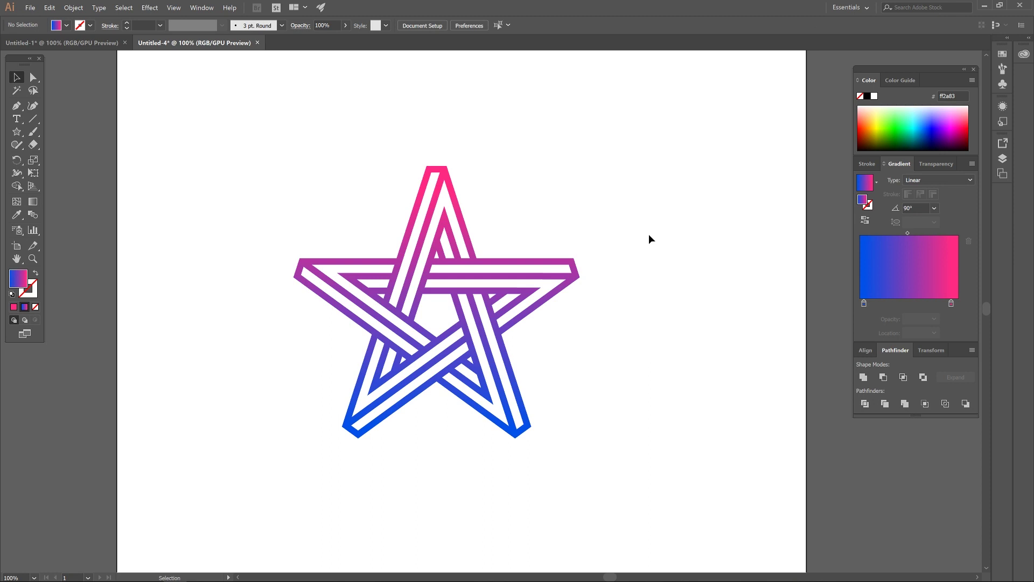